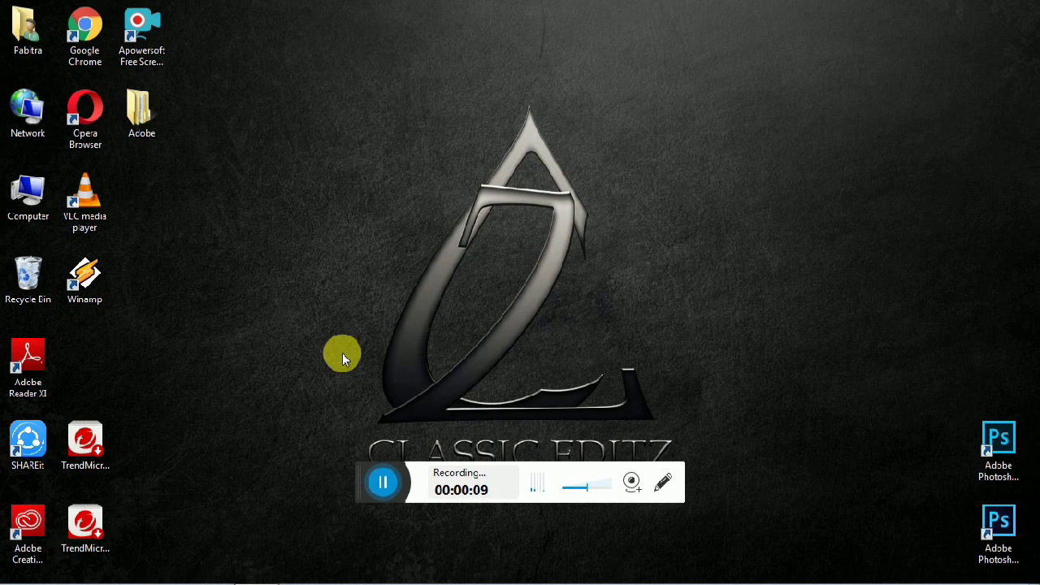
Restore the Photoshop window showing the red-hoodie portrait photo.
left_click(263, 566)
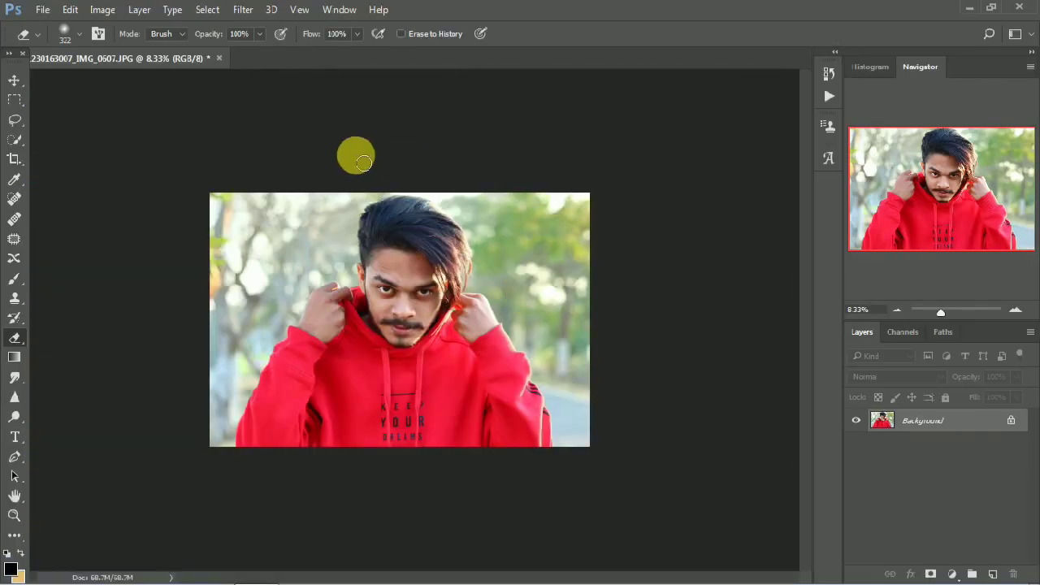
Crop the portrait to a narrow vertical frame of the right half-face and red hoodie.
left_click(42, 11)
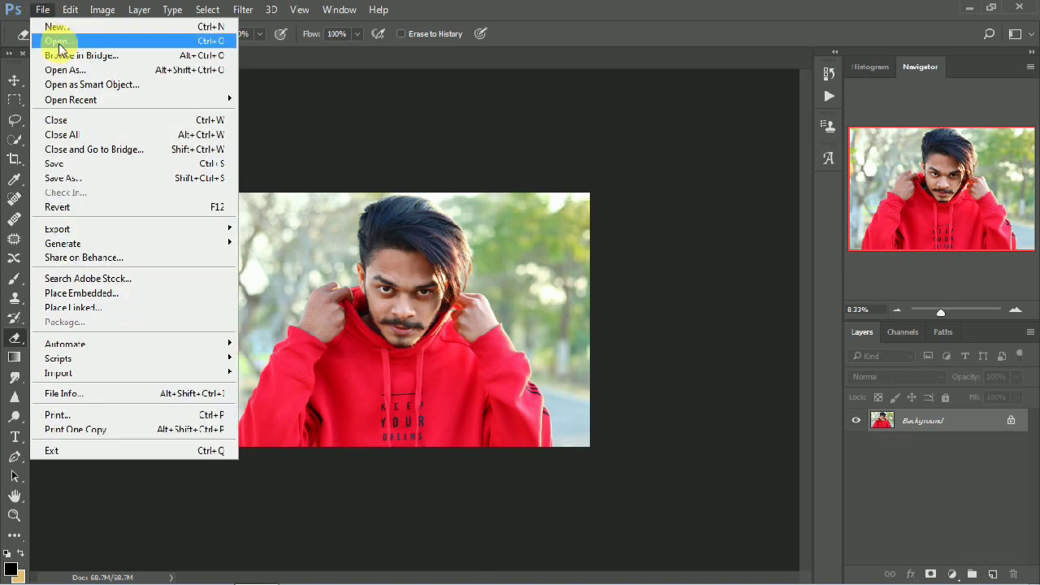
left_click(459, 10)
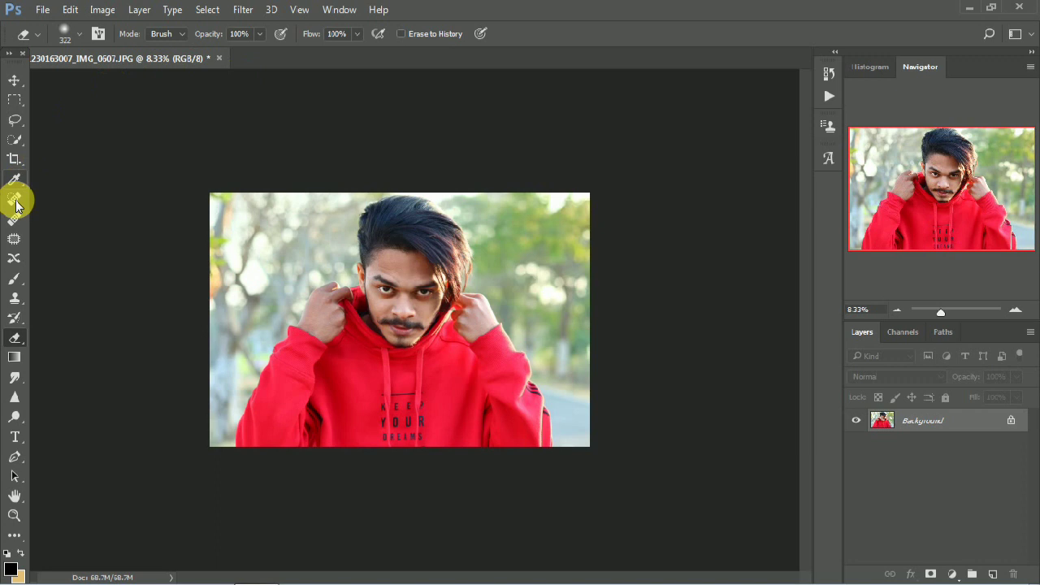
left_click(17, 160)
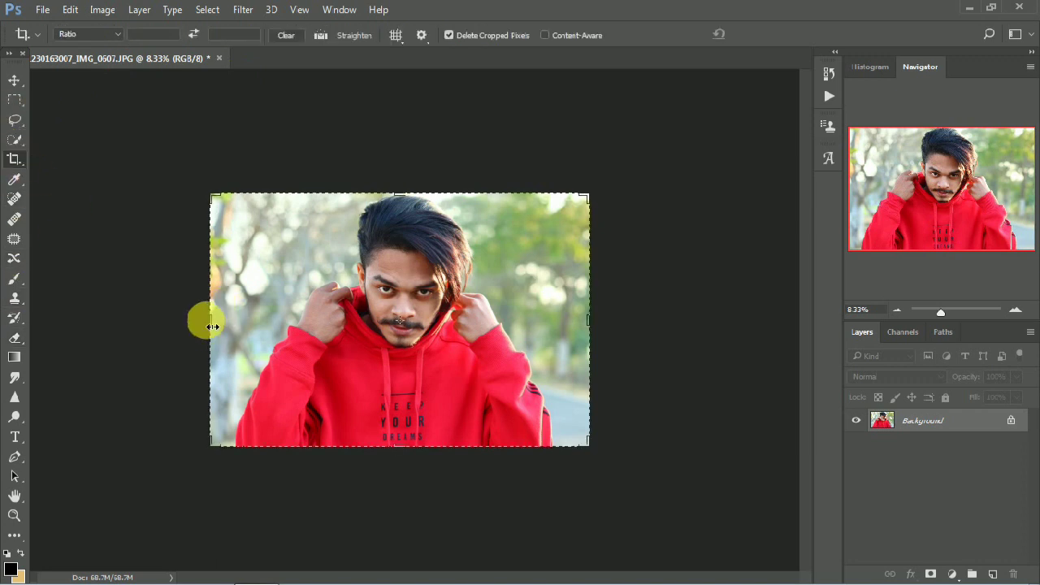
left_click_drag(210, 324, 311, 357)
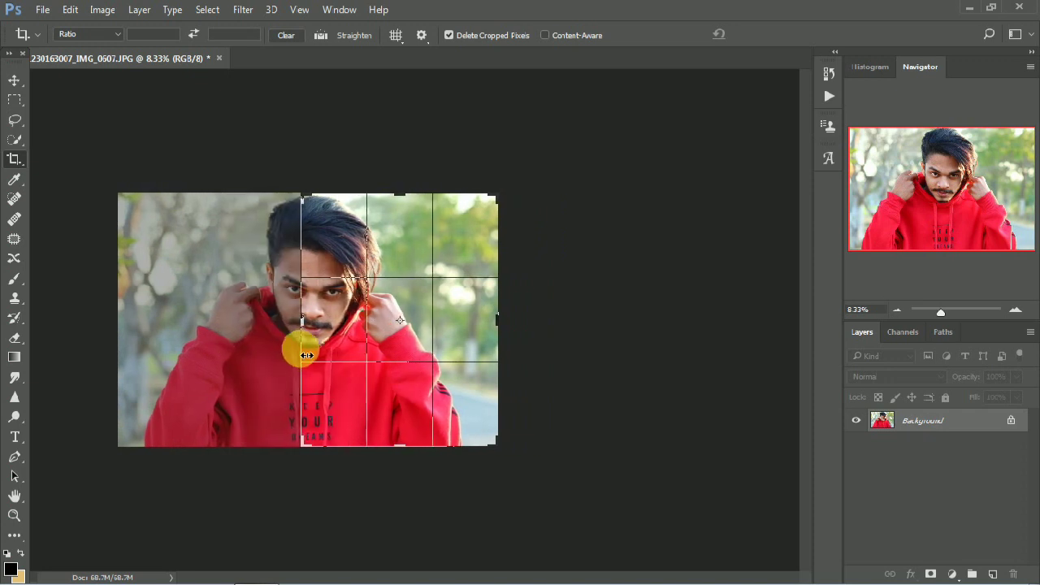
mouse_move(498, 327)
left_mouse_down()
mouse_move(465, 336)
mouse_move(474, 332)
left_mouse_up()
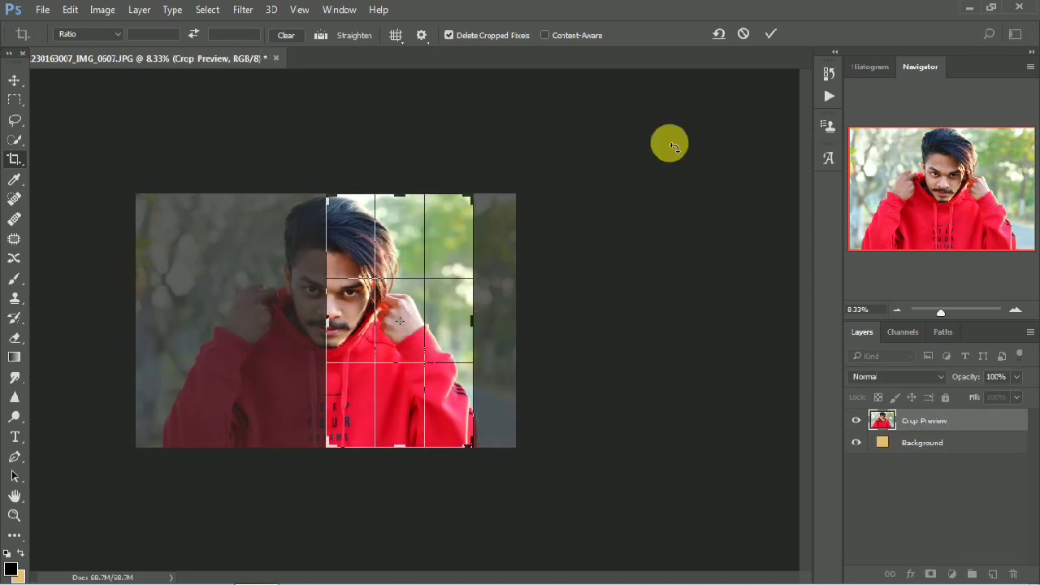
left_click(772, 33)
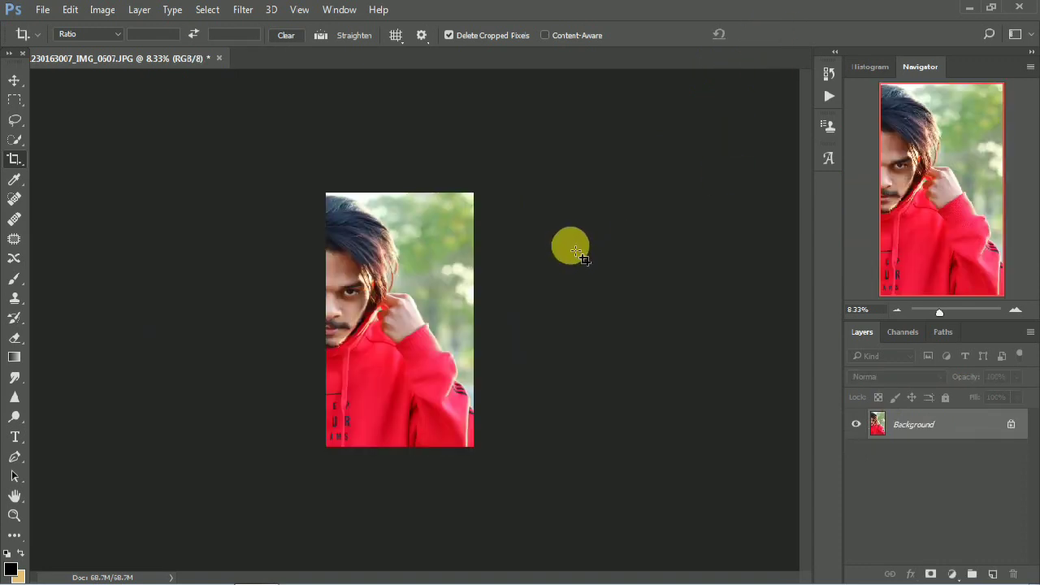
key("ctrl+plus")
key("ctrl+plus")
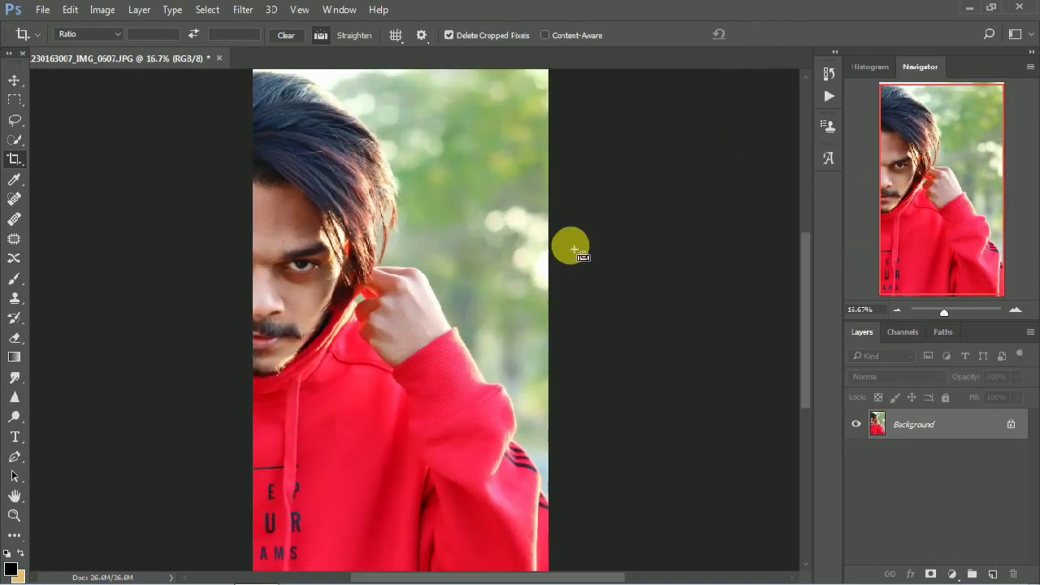
key("ctrl+minus")
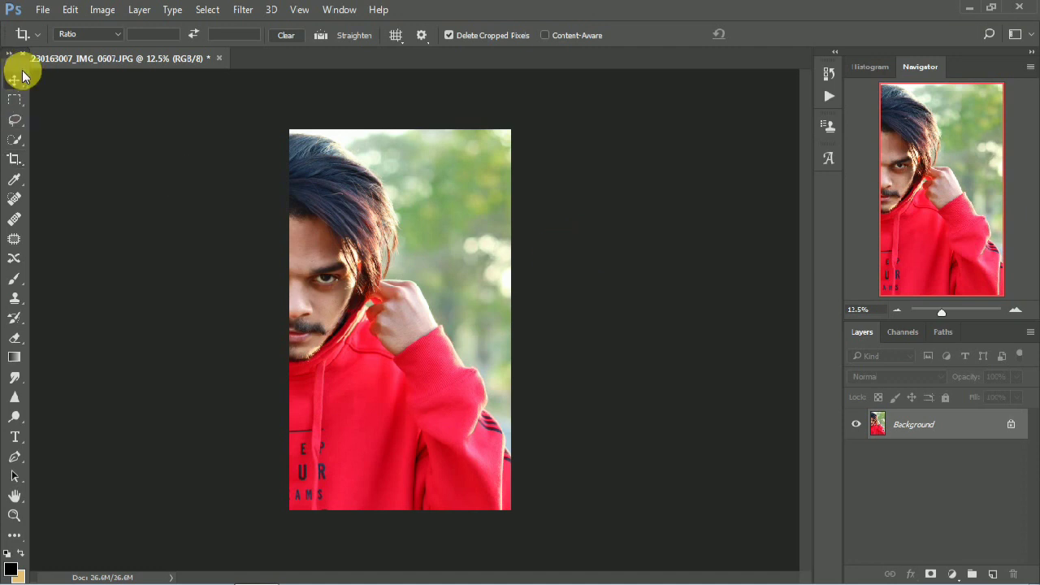
left_click(14, 78)
Apply Shadows/Highlights with a Shadows amount of 28 to the cropped portrait.
left_click(103, 10)
mouse_move(125, 49)
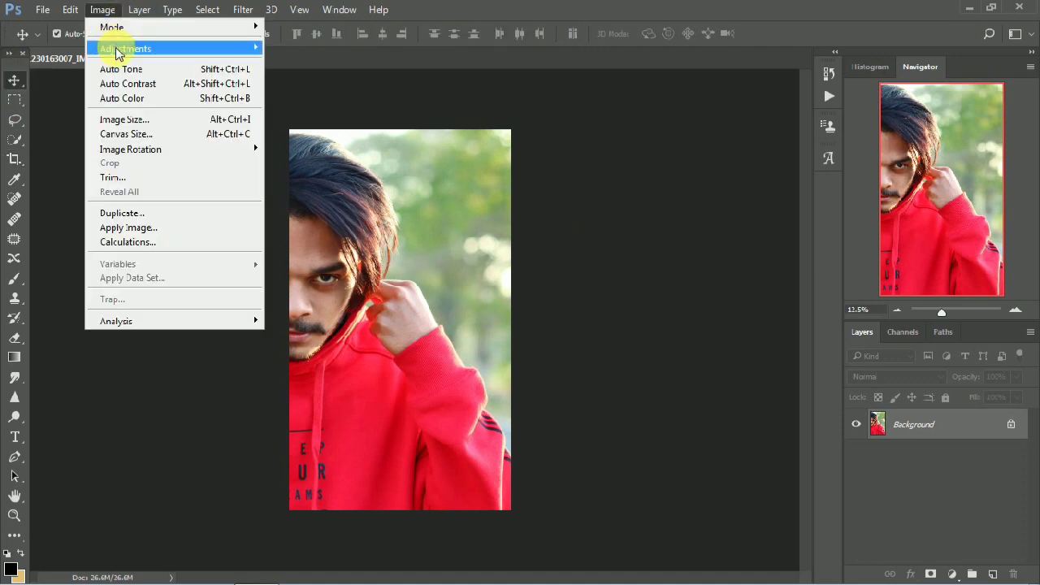
left_click(359, 300)
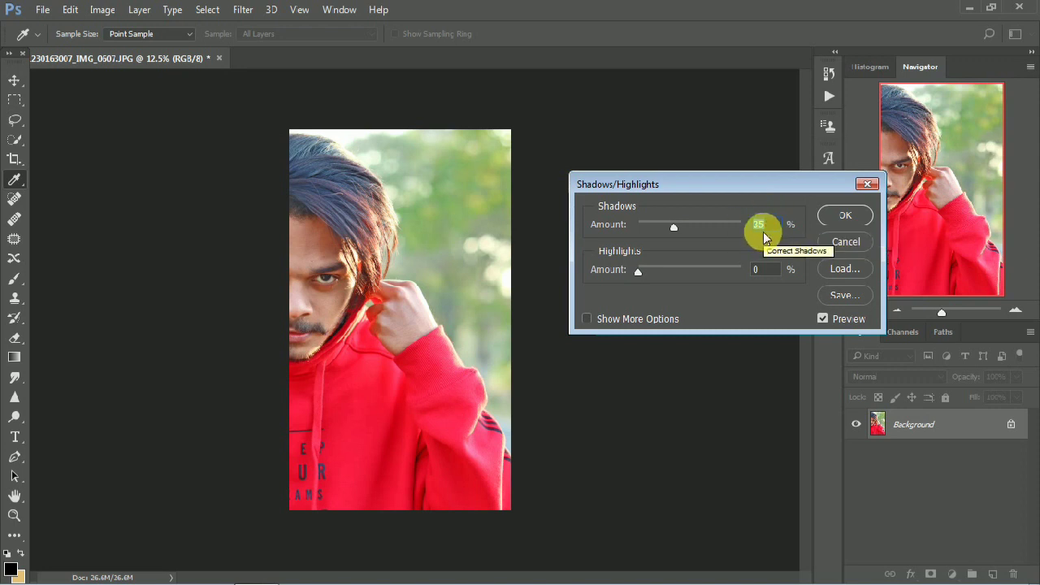
type("28")
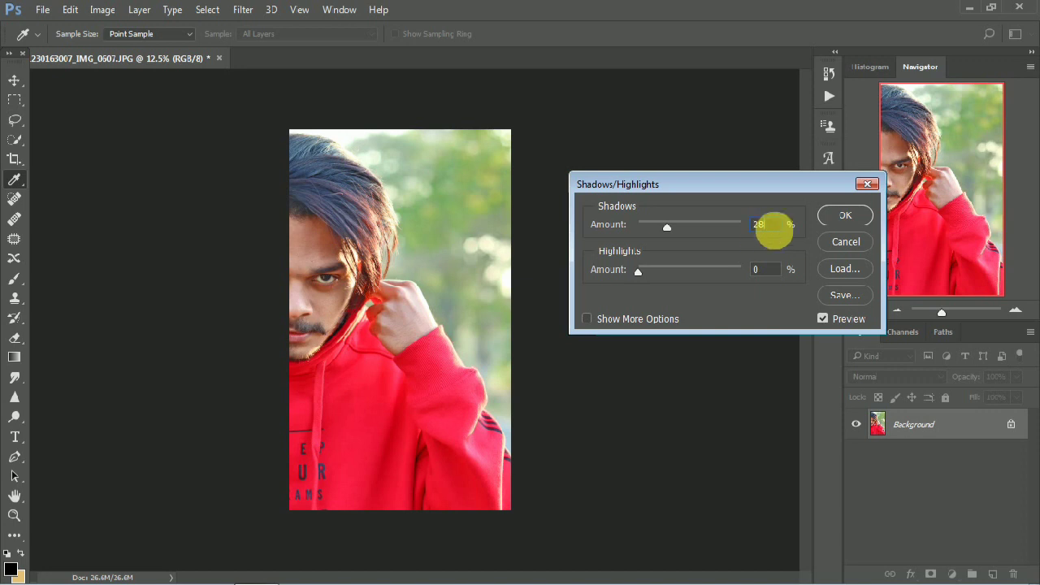
key("Return")
key("v")
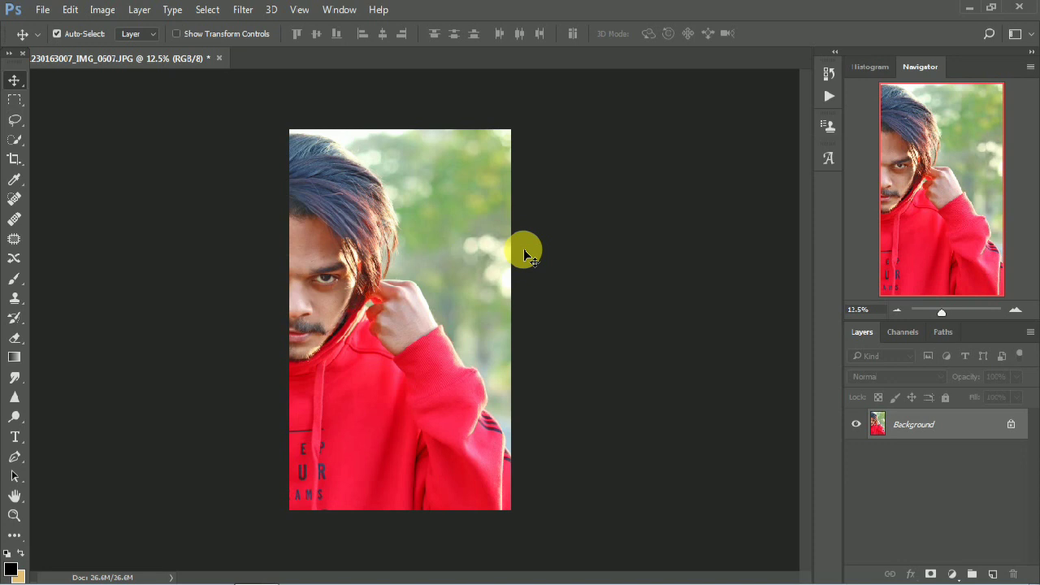
Toggle the shadow lift off and on with undo to compare before and after.
key("ctrl+z")
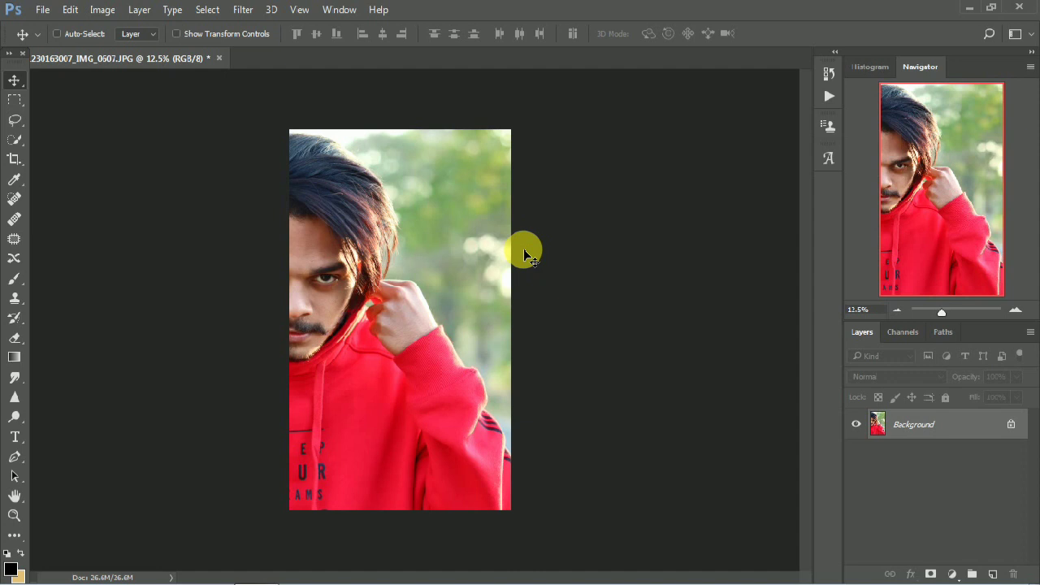
key("ctrl+z")
key("ctrl+z")
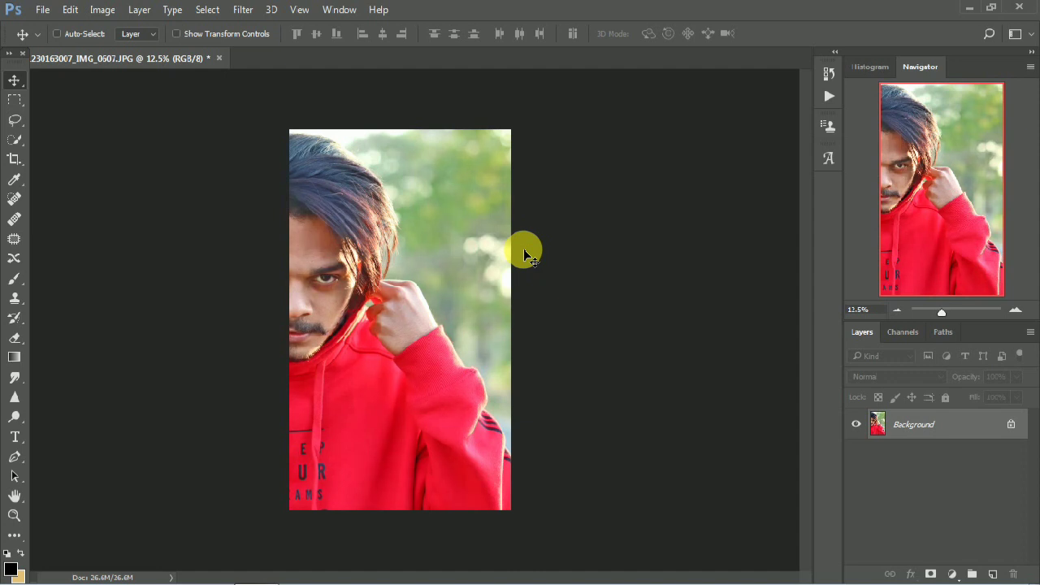
key("ctrl+z")
key("ctrl+z")
key("ctrl+z")
Apply a Camera Raw Filter with Clarity +28 and Oranges saturation at -73.
left_click(243, 9)
left_click(297, 99)
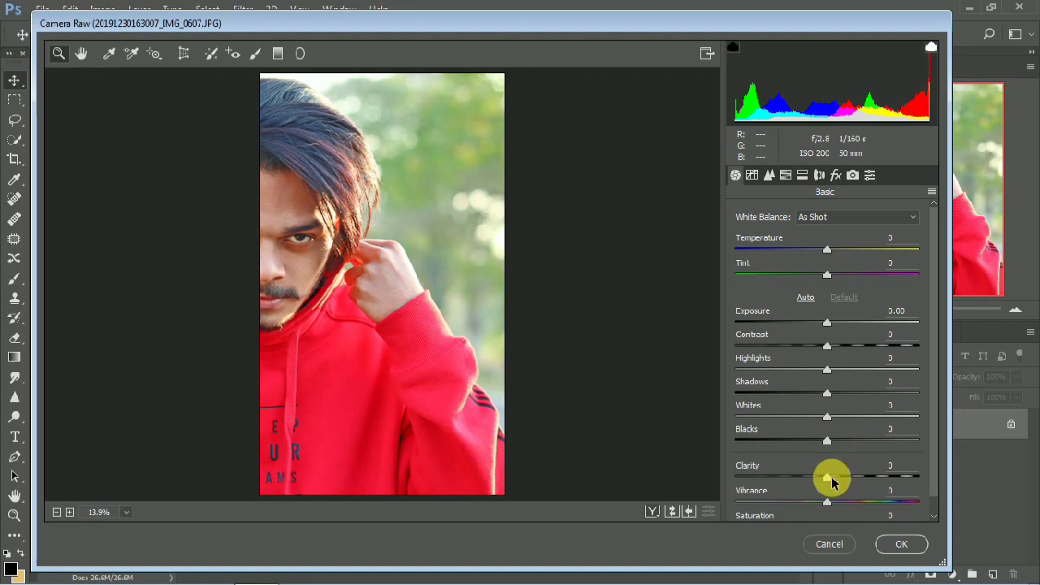
left_click_drag(832, 481, 849, 485)
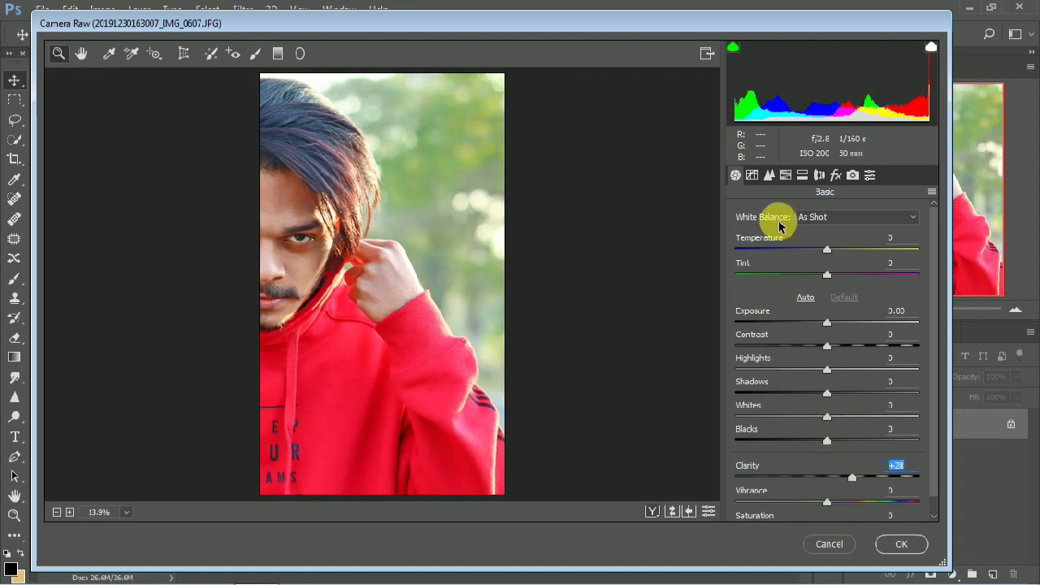
left_click(770, 177)
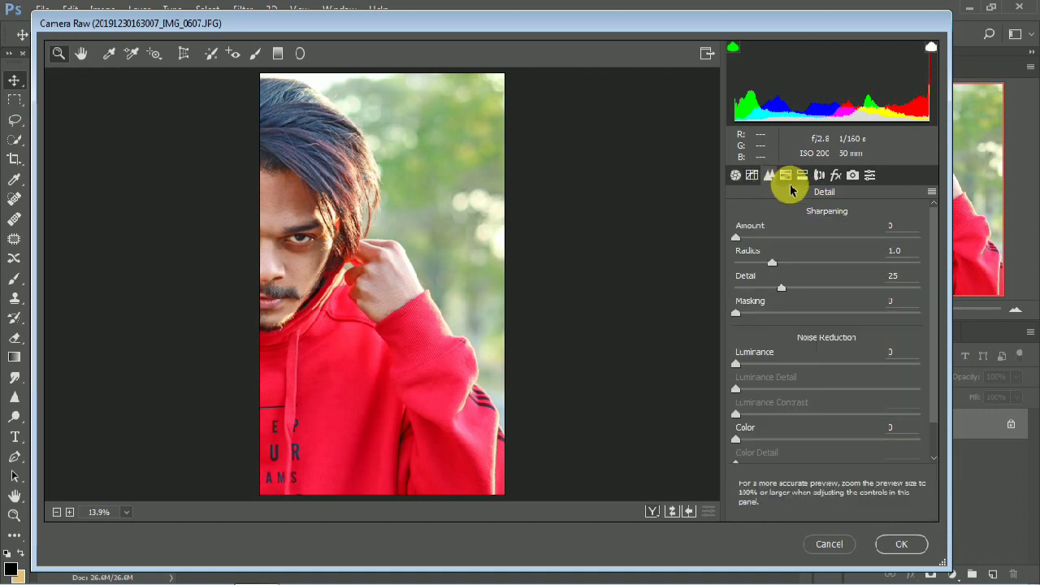
left_click(789, 240)
left_click_drag(794, 316, 760, 324)
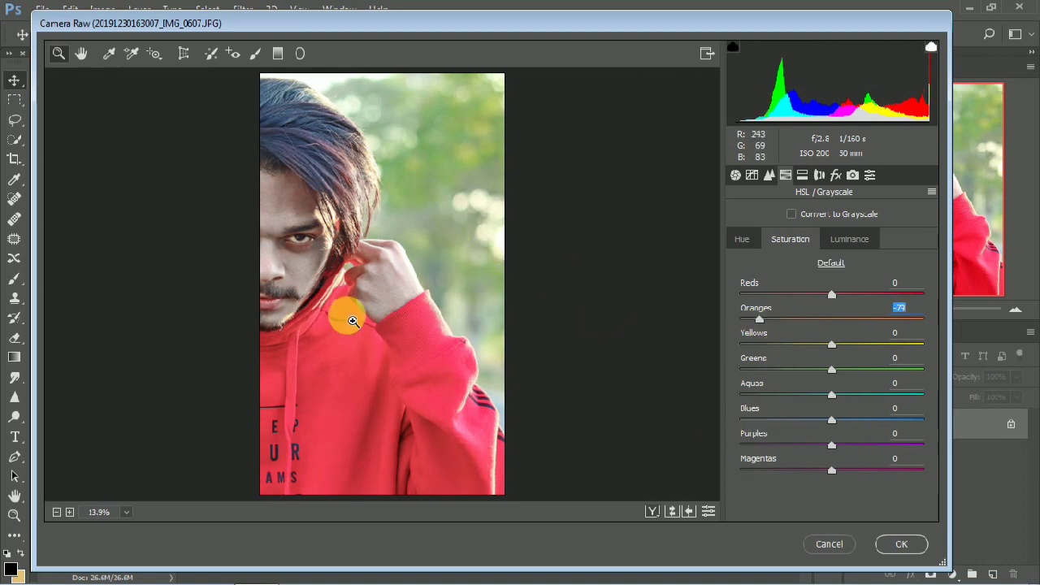
left_click(899, 542)
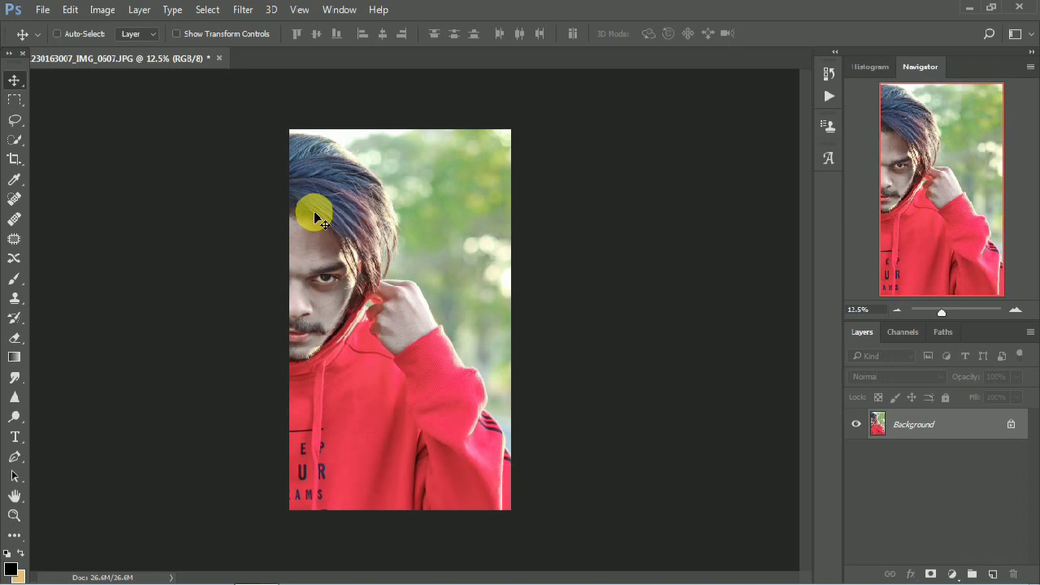
Zoom into the face and spot-heal the blemishes on the forehead and temple.
key("ctrl+plus")
key("ctrl+plus")
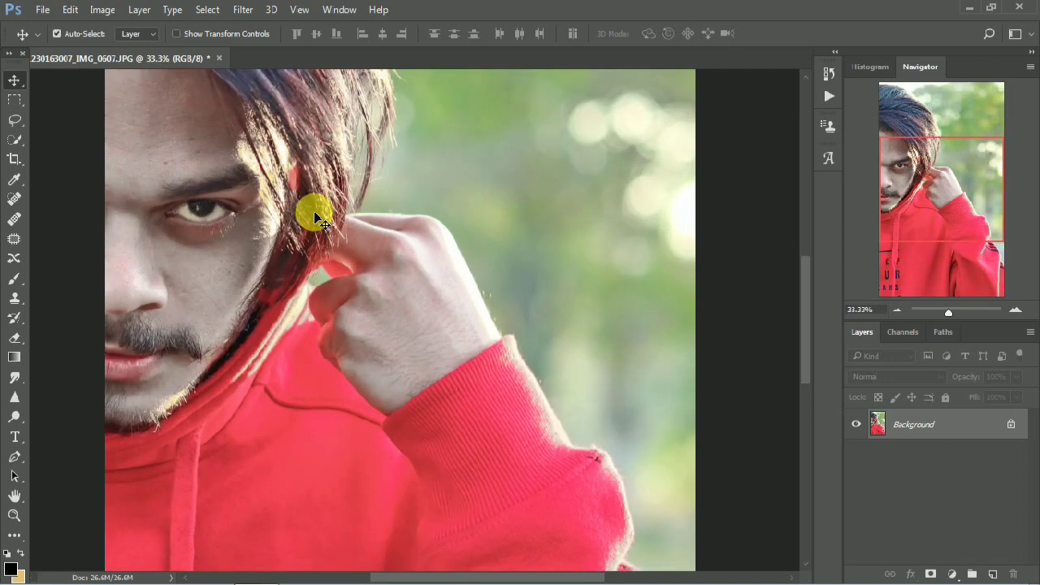
left_click_drag(190, 182, 301, 288)
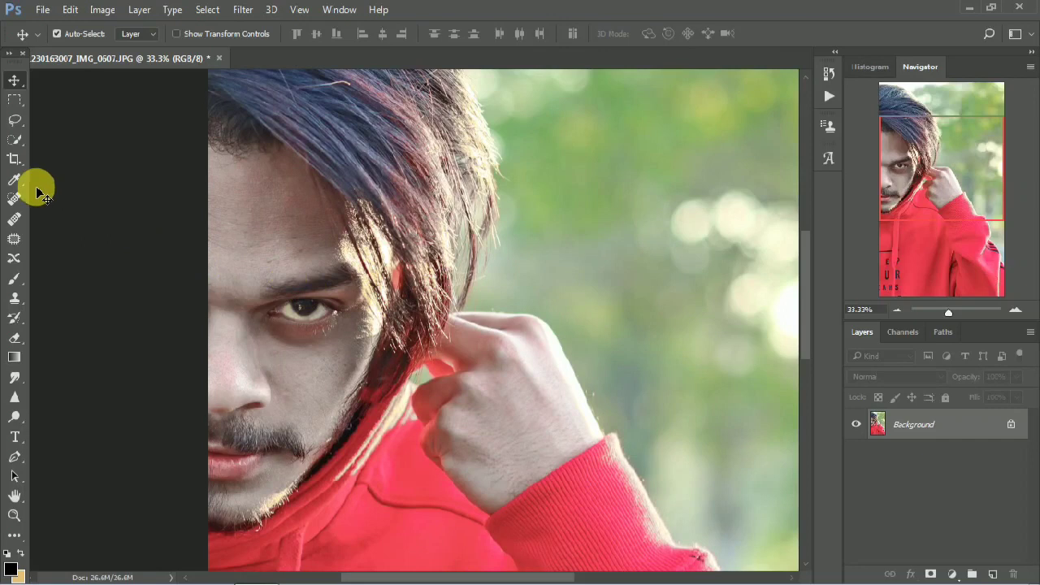
left_click(13, 200)
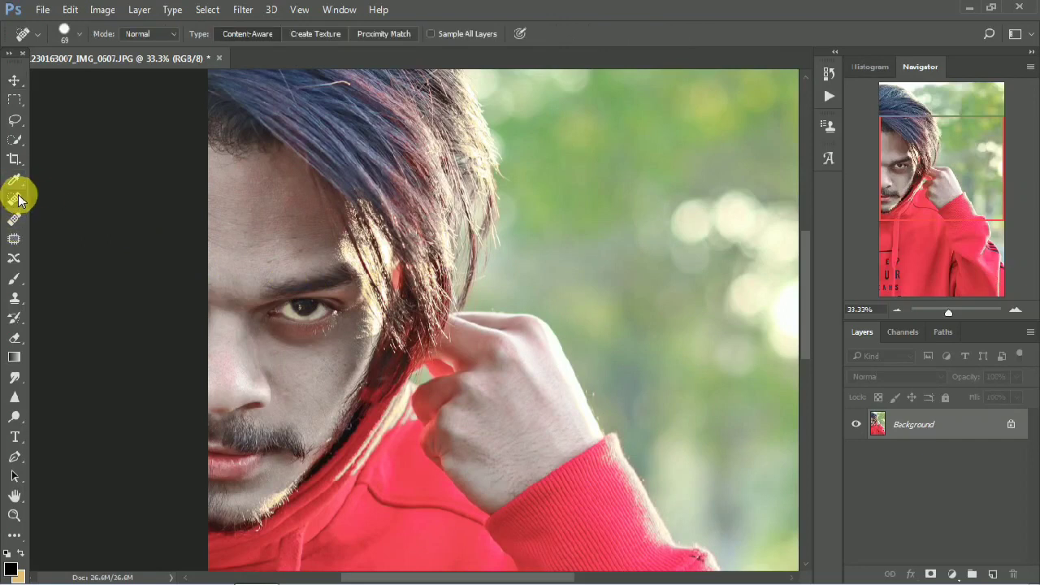
left_click(302, 259)
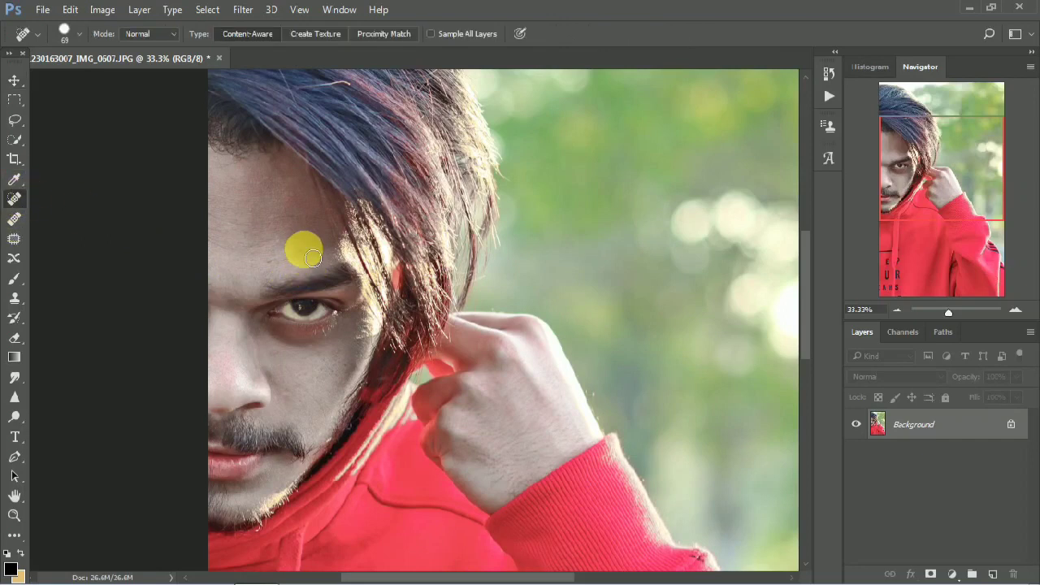
left_click(237, 306)
left_click(277, 271)
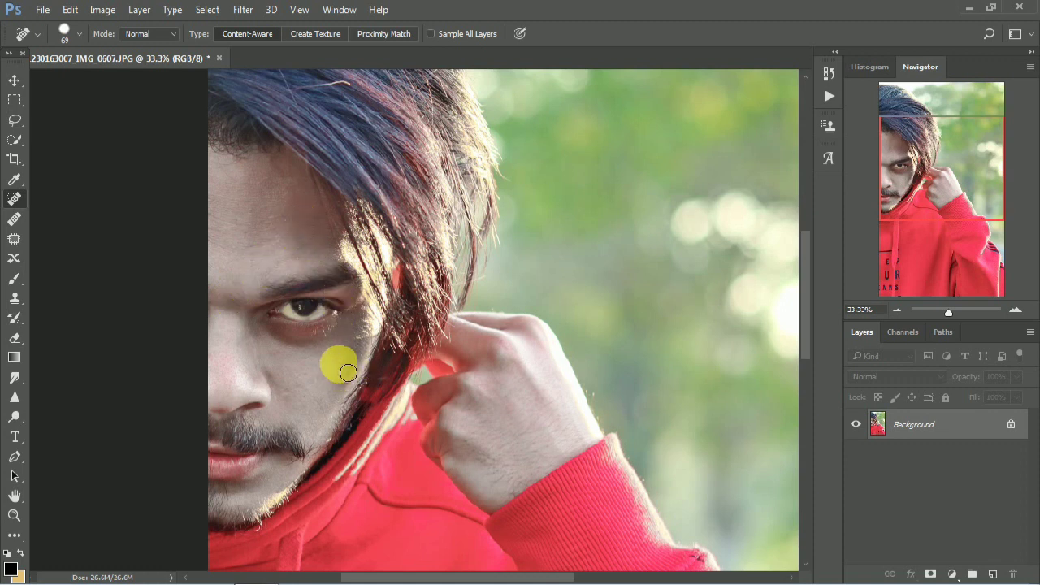
Spot-heal the cheek blemishes and the remaining spots on the forehead.
left_click(288, 389)
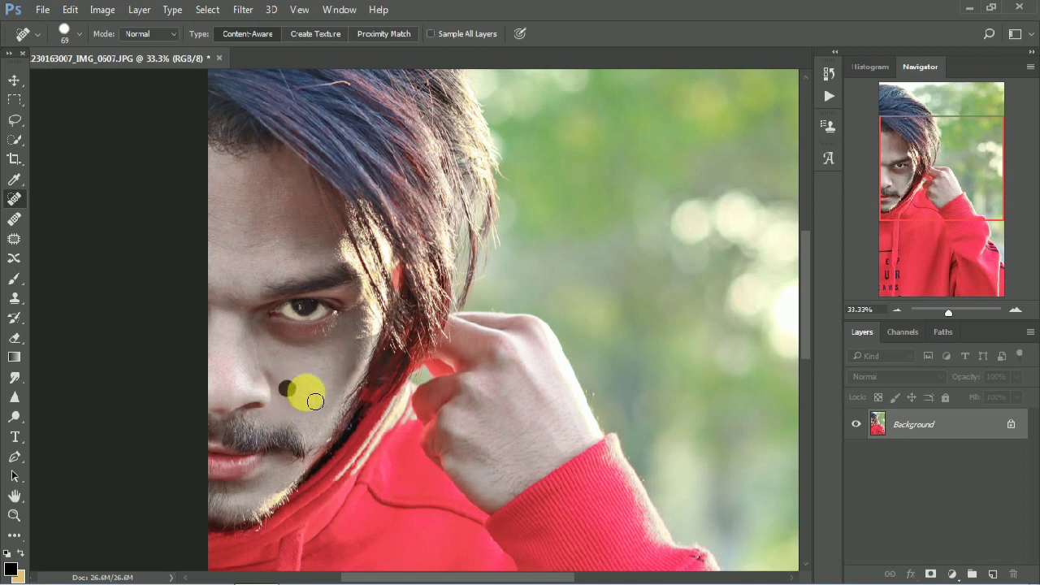
left_click(319, 407)
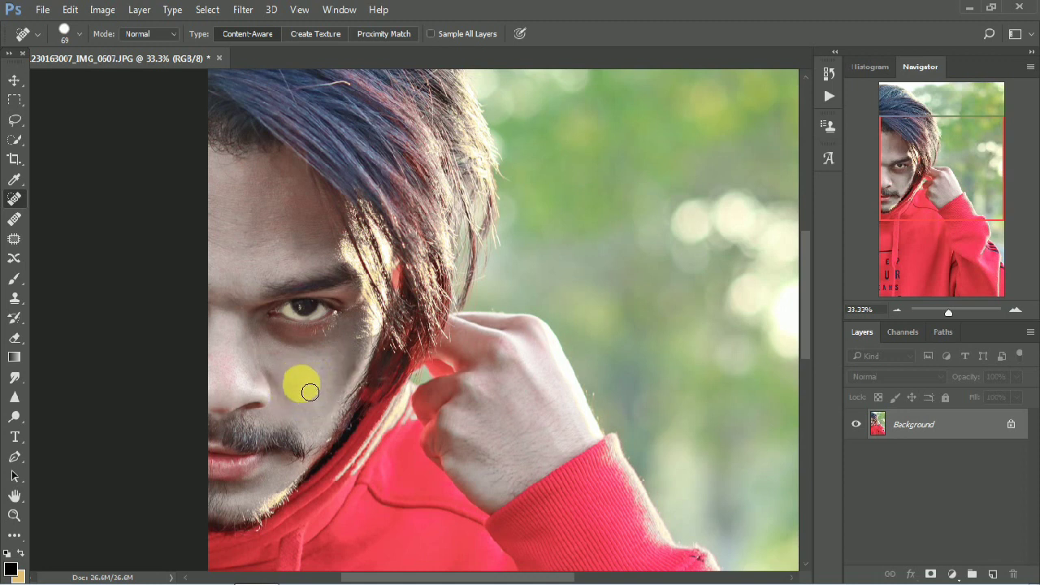
left_click(329, 375)
left_click(290, 398)
left_click(291, 187)
left_click(229, 243)
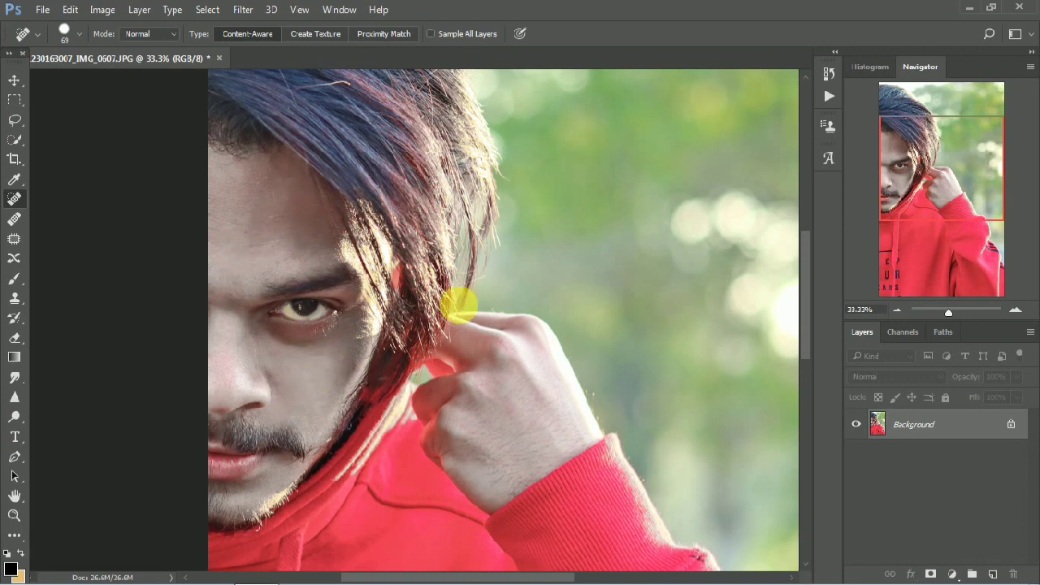
Scroll to view the whole retouched portrait again and switch to the Hand tool.
scroll(458, 304, "down", 2)
scroll(458, 304, "down", 1)
scroll(459, 304, "up", 1)
scroll(458, 304, "up", 1)
scroll(458, 304, "down", 1)
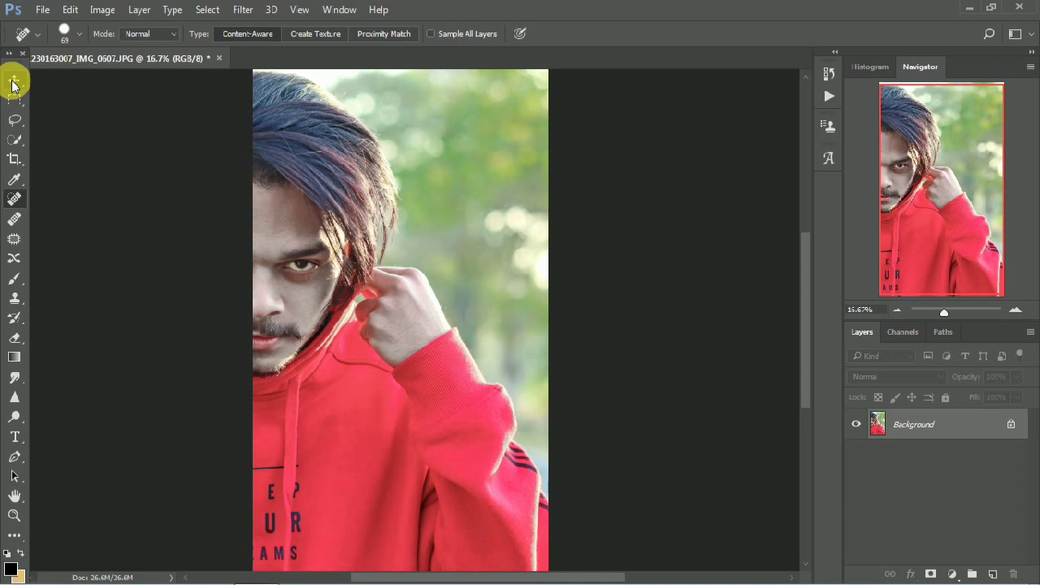
key("h")
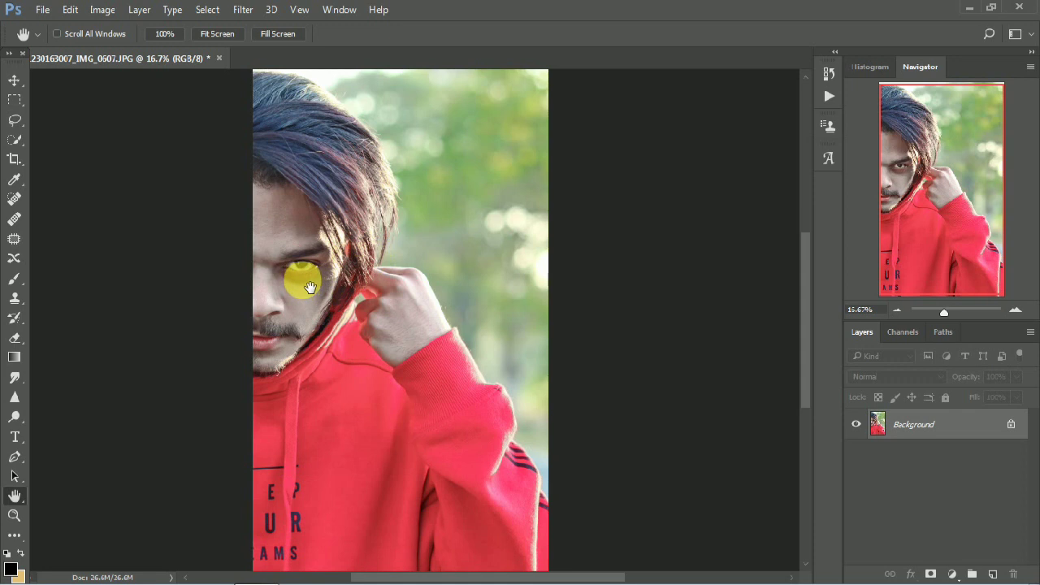
Place the joker face PNG as an embedded layer and try an initial enlargement.
left_click(43, 11)
left_click(98, 294)
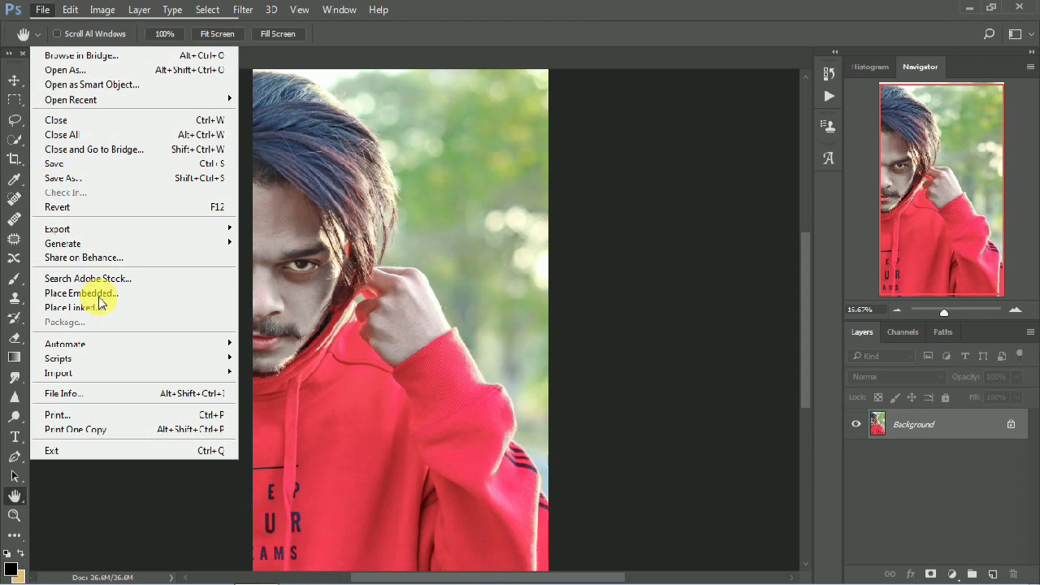
double_click(258, 248)
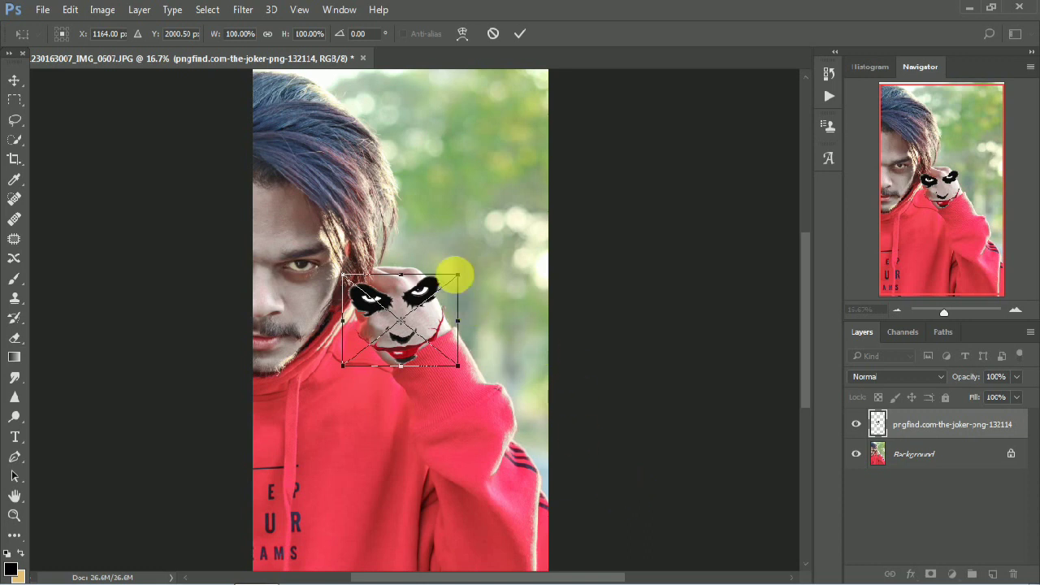
key("Caps_Lock")
left_click_drag(458, 275, 525, 237)
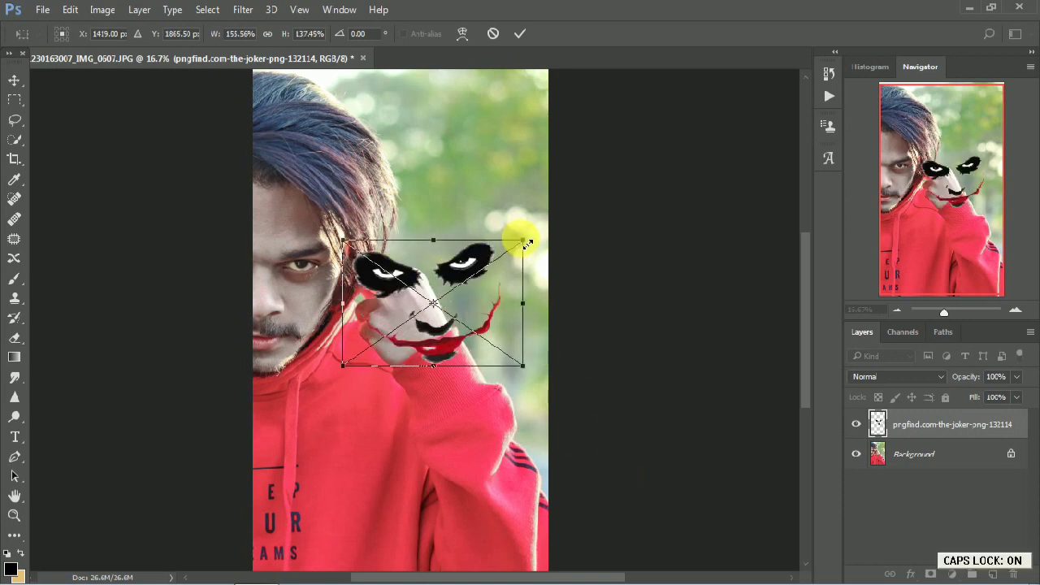
key("ctrl+z")
Scale the joker image to about 173%, rotate it 18.26° over the eye, and commit.
left_click_drag(458, 275, 513, 233)
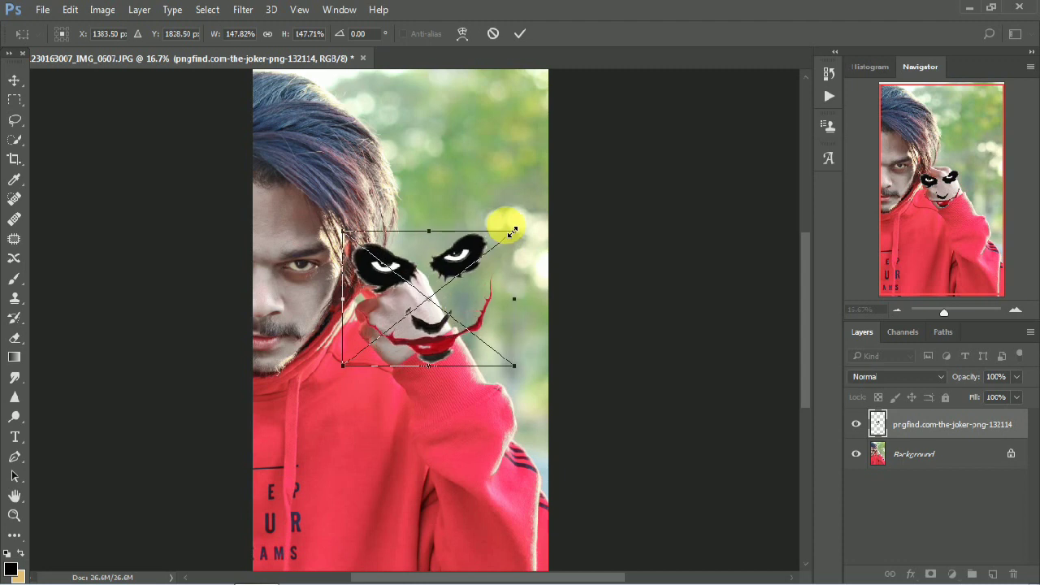
mouse_move(513, 233)
left_mouse_down()
mouse_move(558, 213)
mouse_move(600, 216)
mouse_move(594, 195)
left_mouse_up()
mouse_move(488, 279)
left_mouse_down()
mouse_move(340, 268)
mouse_move(321, 301)
left_mouse_up()
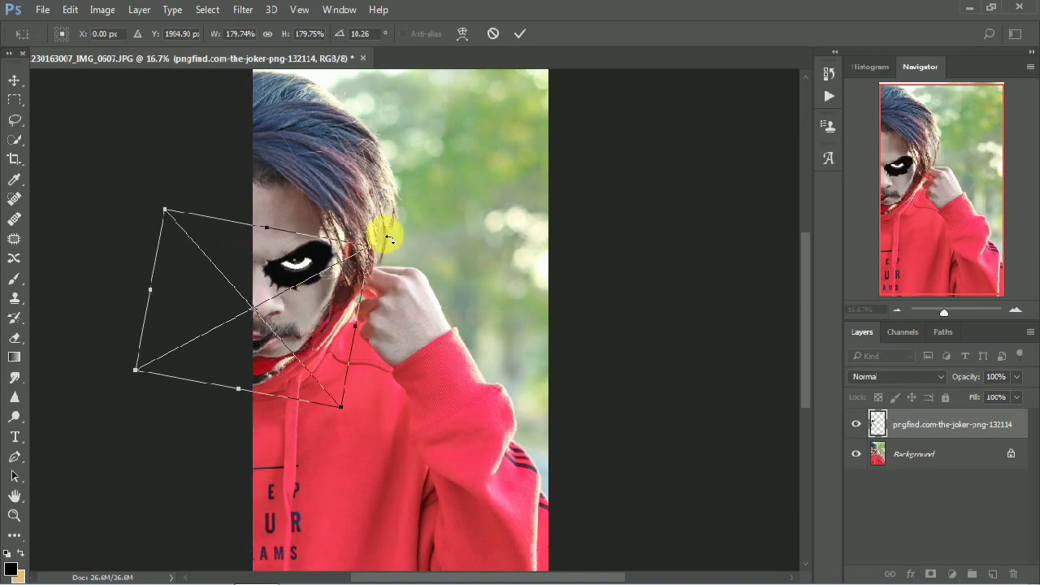
left_click_drag(371, 256, 360, 252)
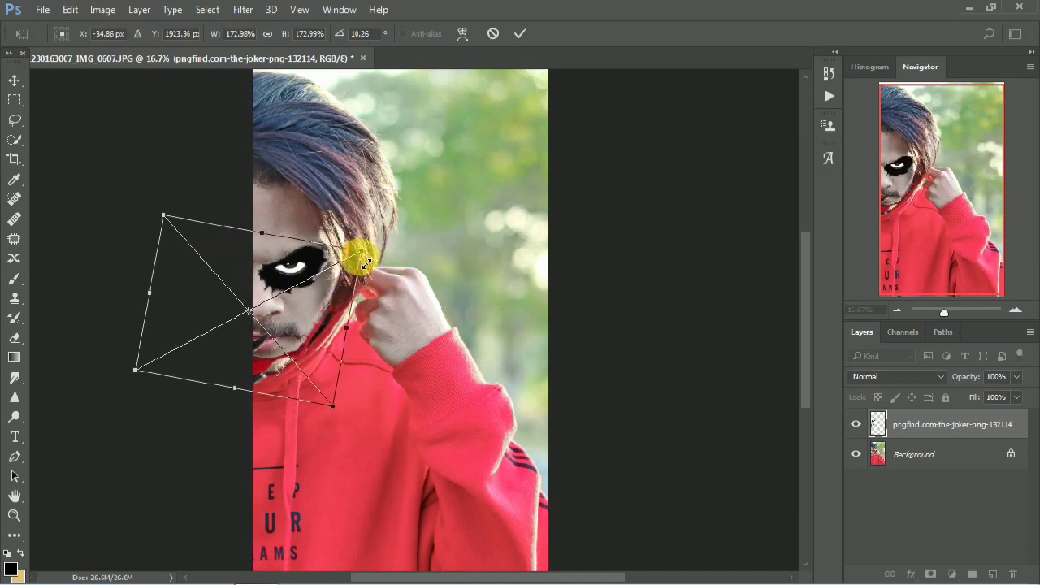
key("Right")
key("Right")
key("Right")
key("Up")
key("Up")
key("Right")
key("Right")
key("Right")
key("Right")
key("Right")
key("Up")
key("h")
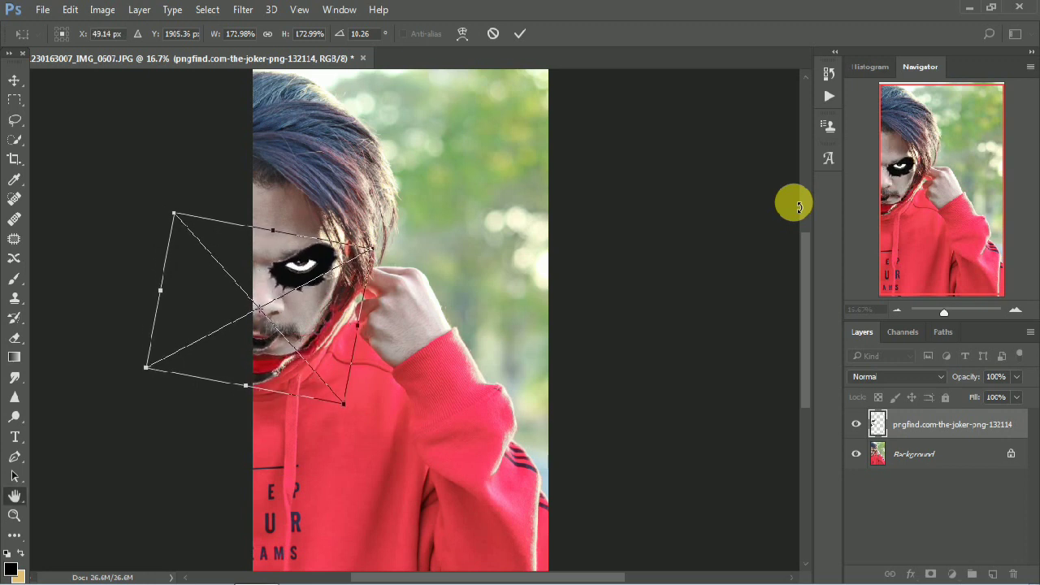
key("Return")
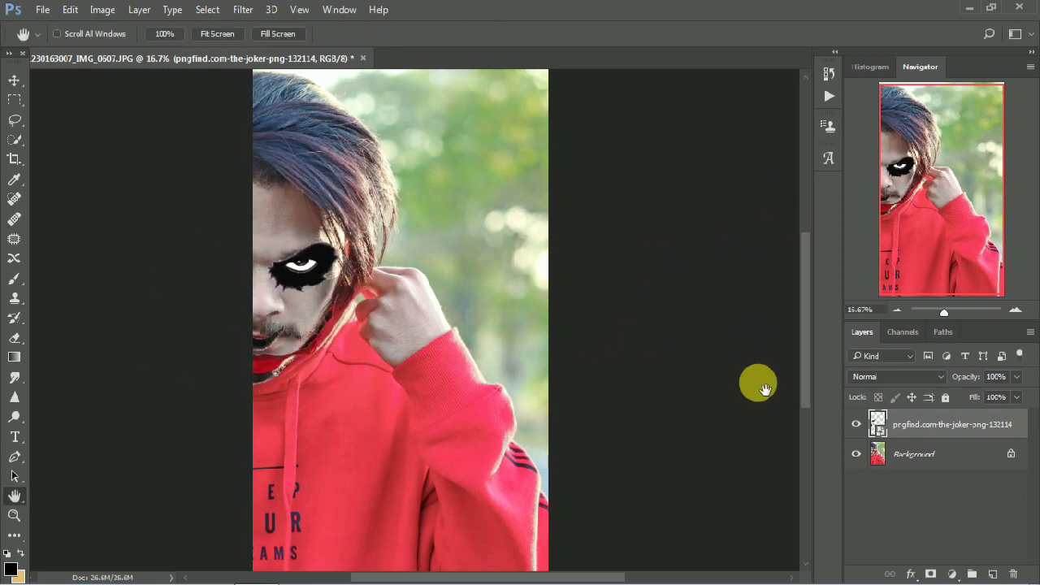
Duplicate the joker layer.
right_click(971, 425)
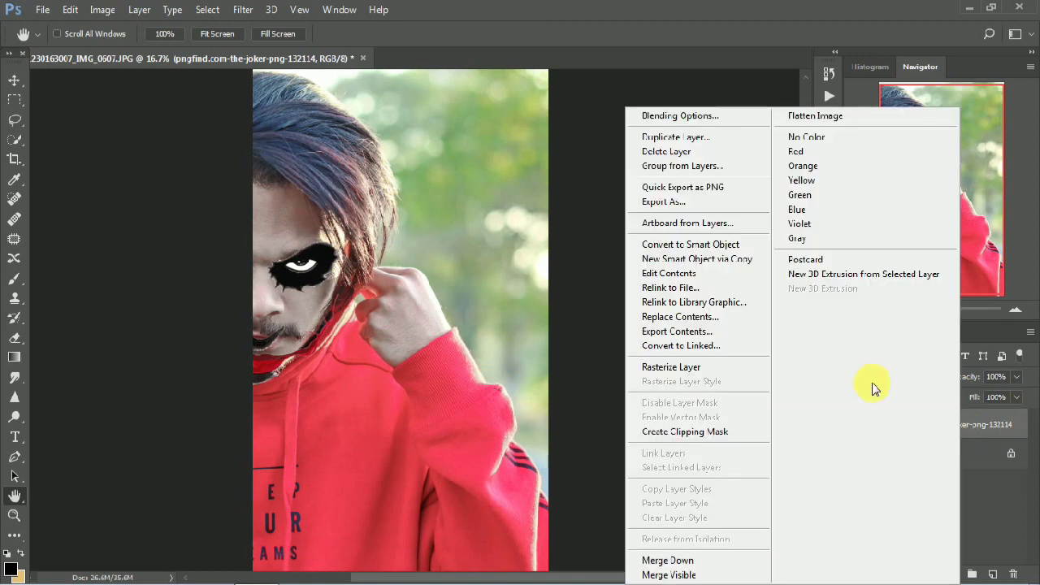
left_click(712, 137)
left_click(650, 168)
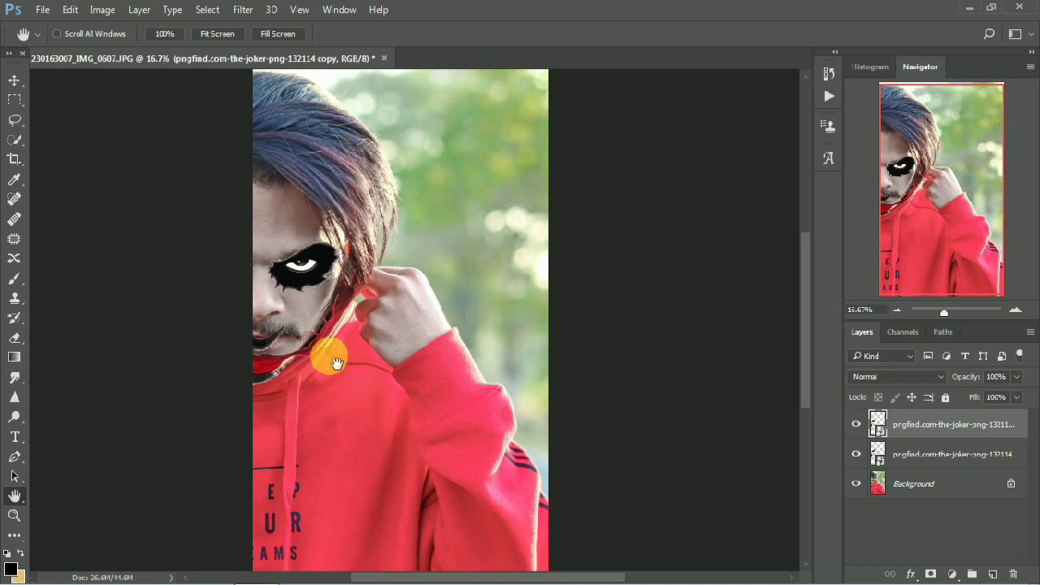
Rasterize the joker copy with the Eraser, hide the original, and set a 480 px eraser.
left_click(15, 337)
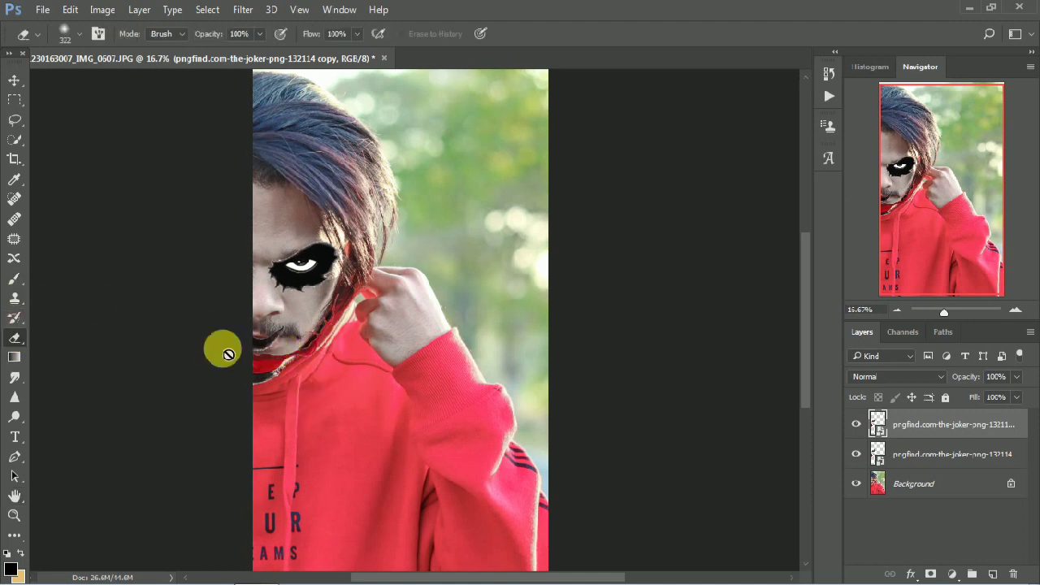
left_click(248, 349)
left_click(483, 242)
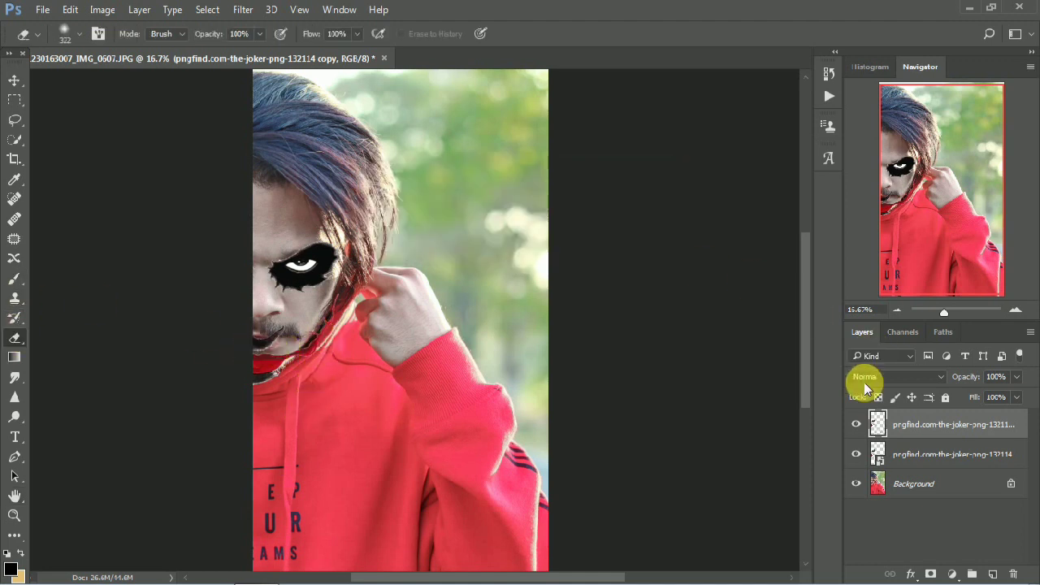
left_click(859, 455)
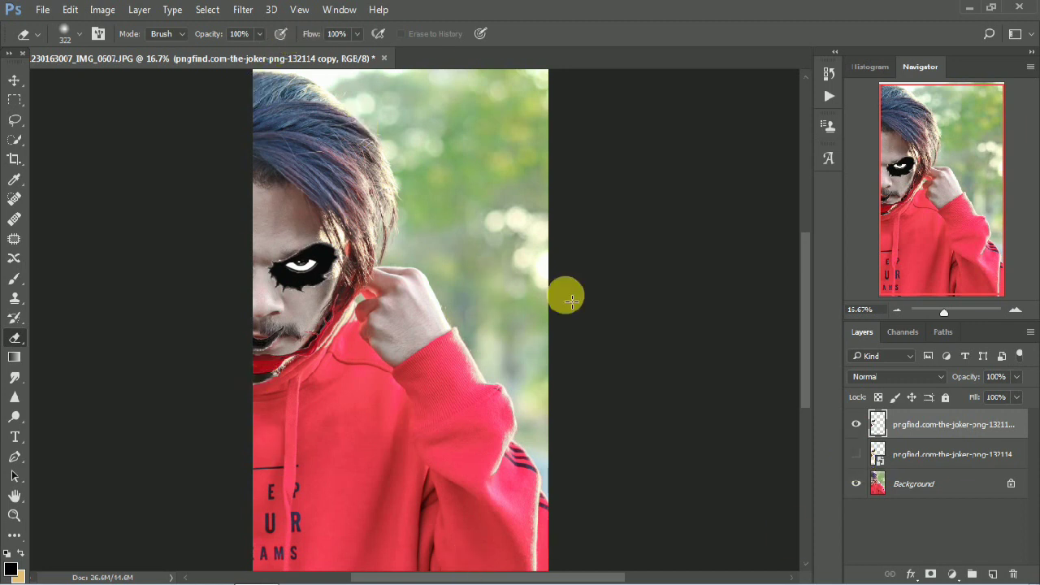
right_click(260, 346)
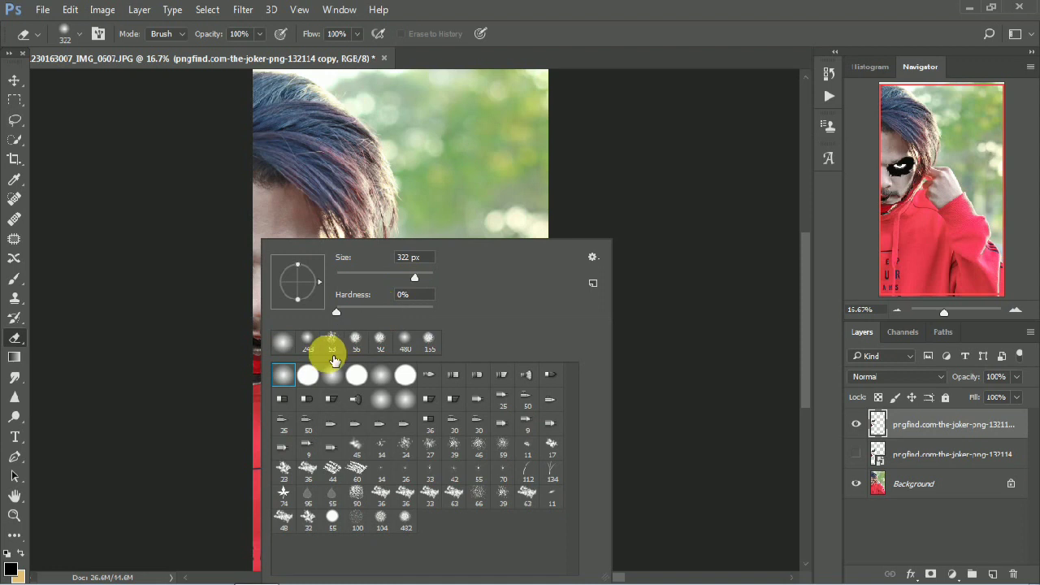
left_click_drag(424, 278, 431, 278)
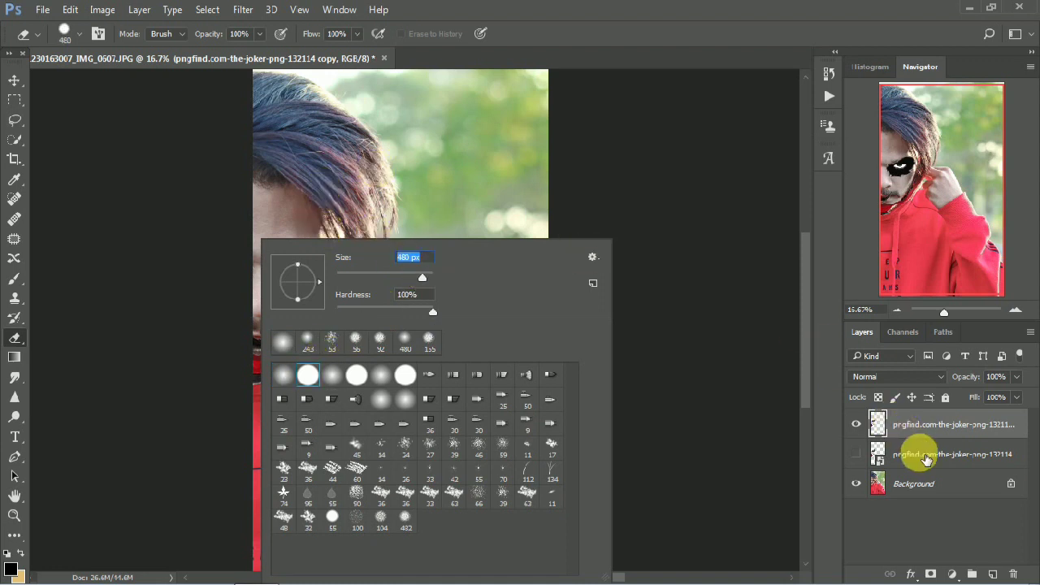
Show the original joker layer again and rasterize it as well.
left_click(918, 453)
left_click(458, 352)
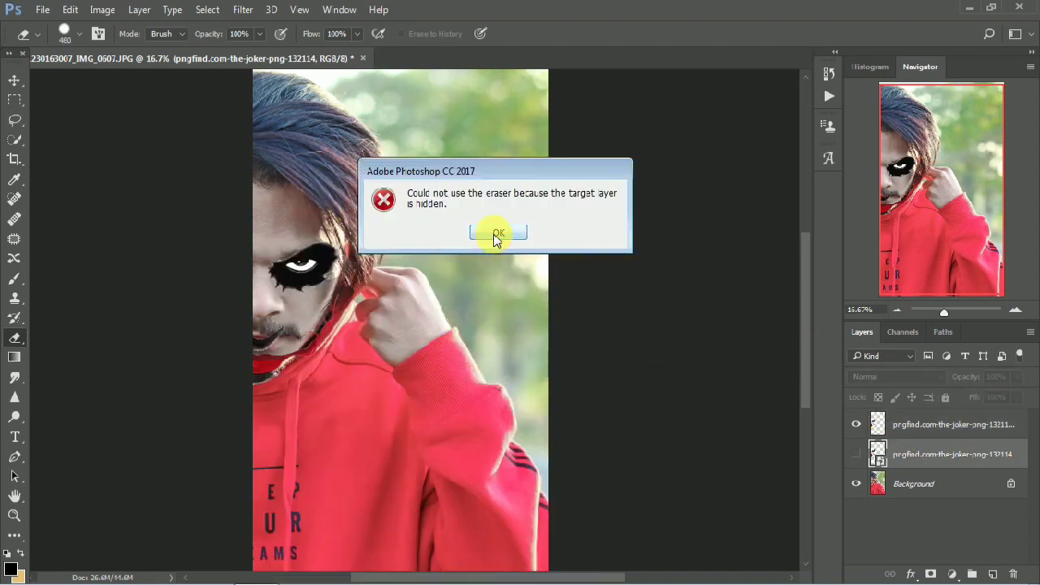
left_click(494, 234)
left_click(856, 455)
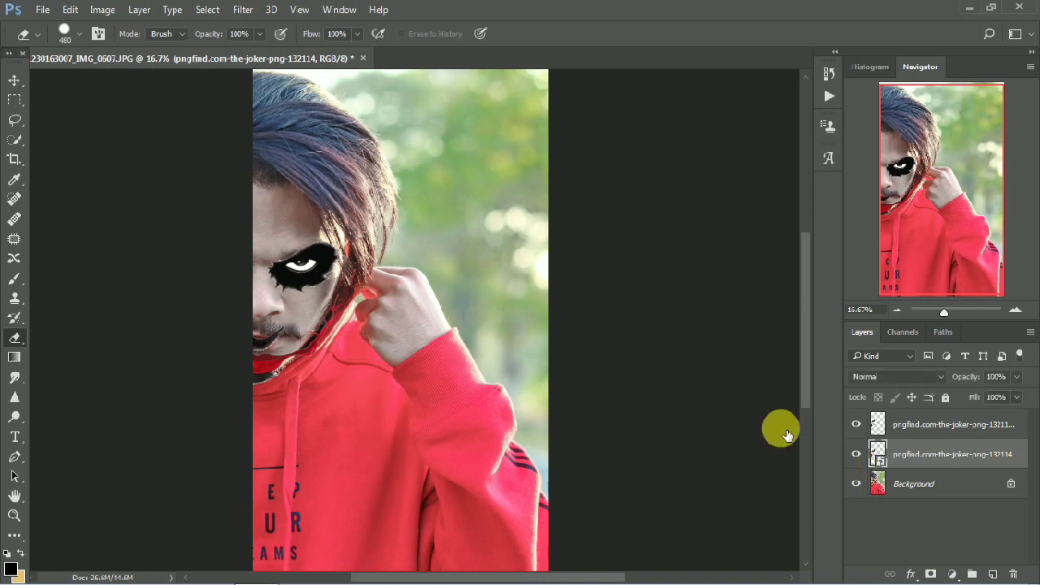
left_click(410, 292)
left_click(483, 243)
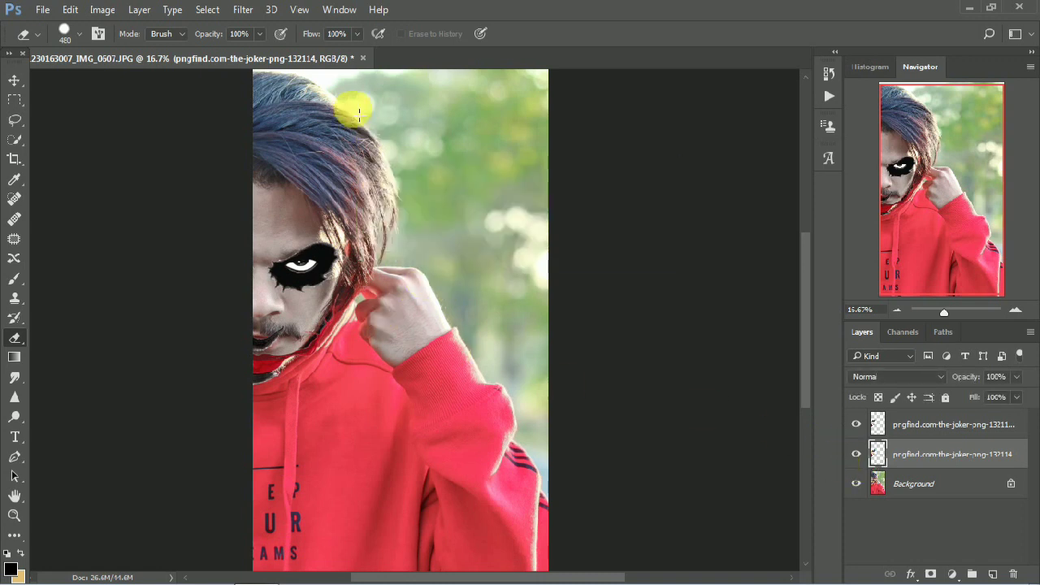
Resize the eraser to 130 px, then 100 px, and hide the original joker layer.
right_click(430, 217)
left_click(565, 251)
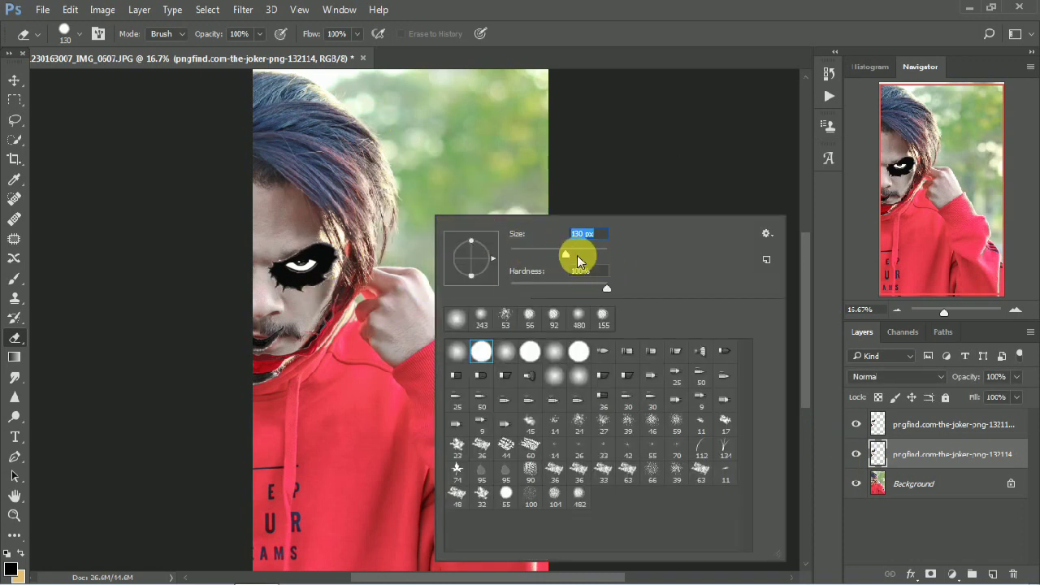
left_click(300, 351)
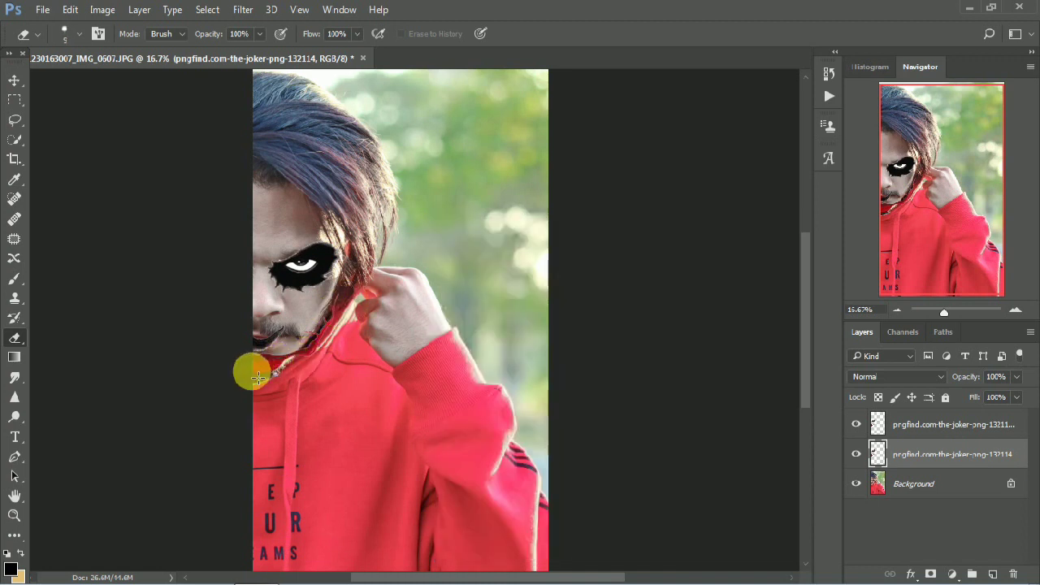
key("Caps_Lock")
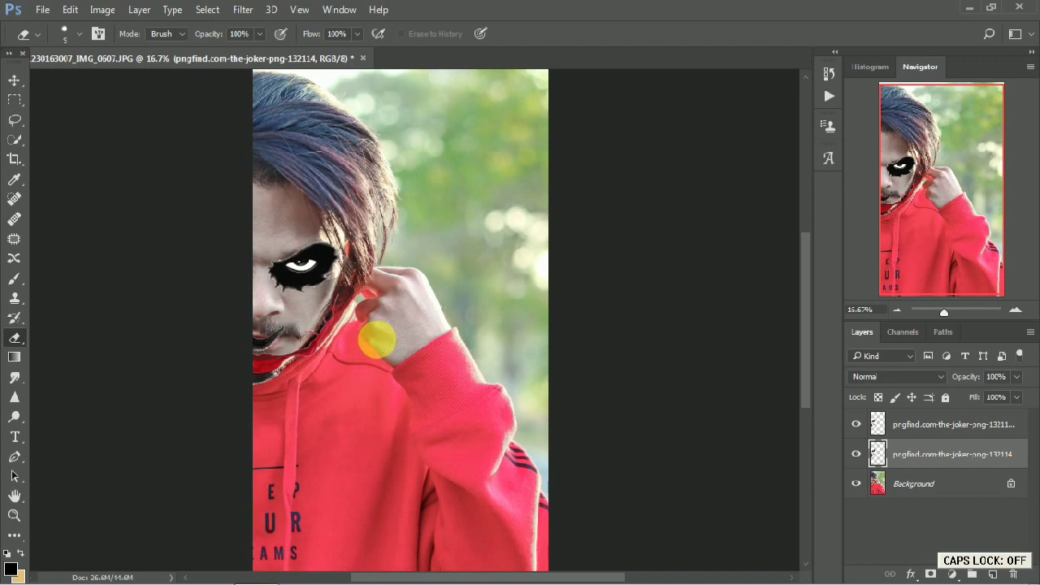
right_click(379, 339)
left_click_drag(502, 281, 505, 279)
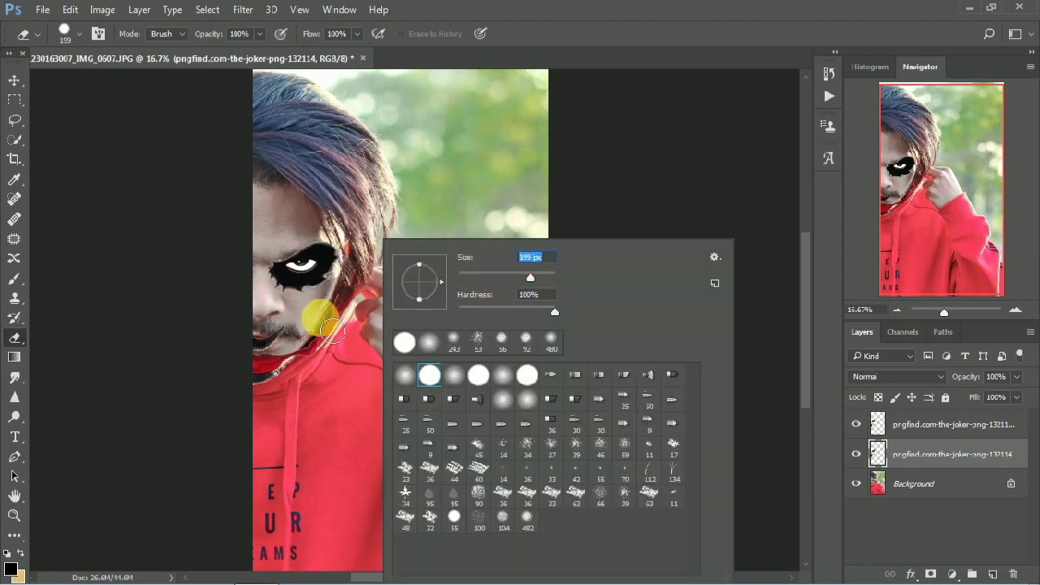
left_click(857, 457)
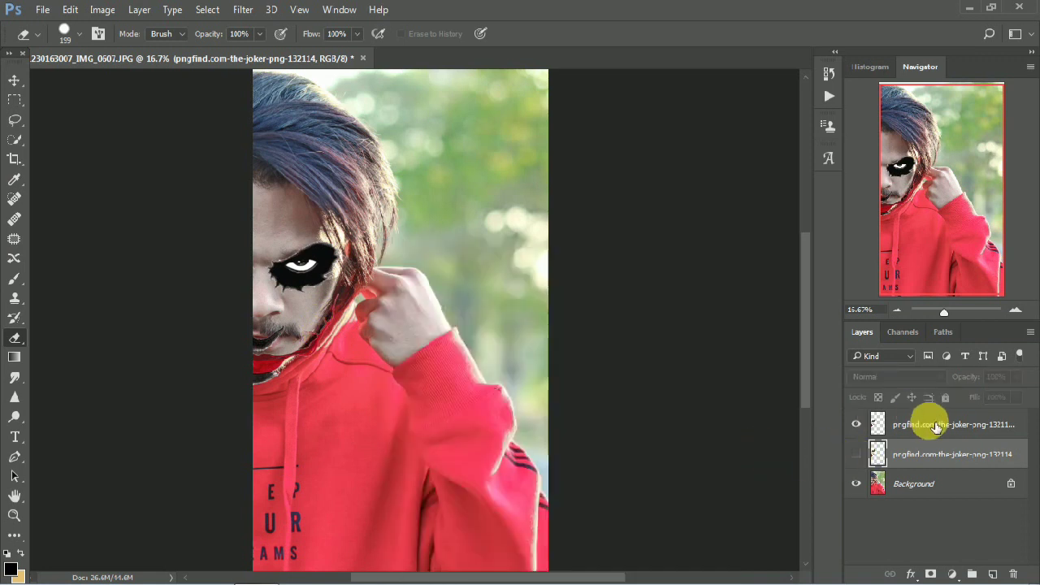
Erase the joker copy's paint around the chin and shrink the copy to about 95%.
left_click(936, 424)
mouse_move(265, 357)
left_mouse_down()
mouse_move(270, 331)
mouse_move(255, 365)
left_mouse_up()
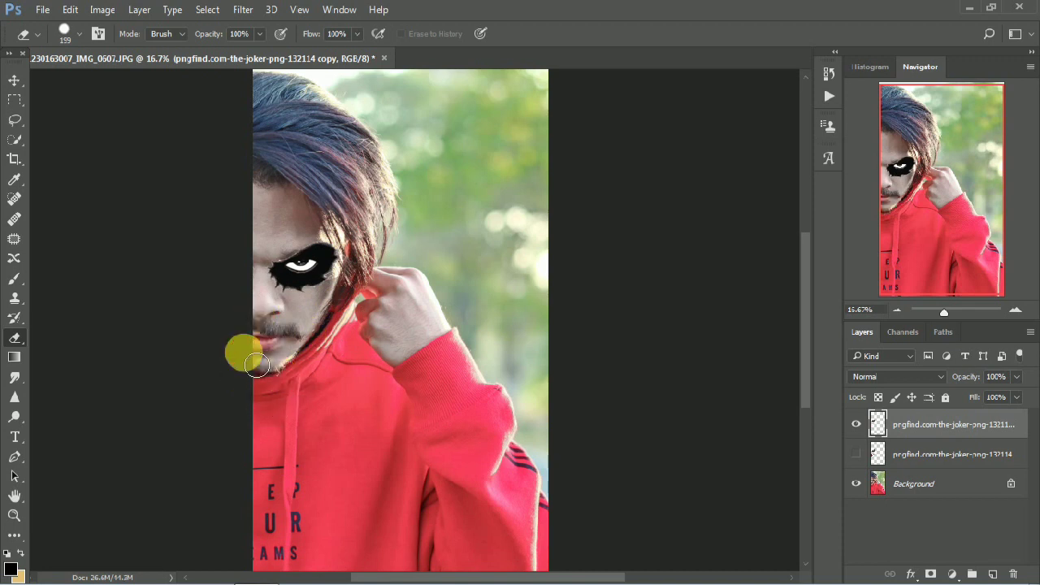
left_click(14, 79)
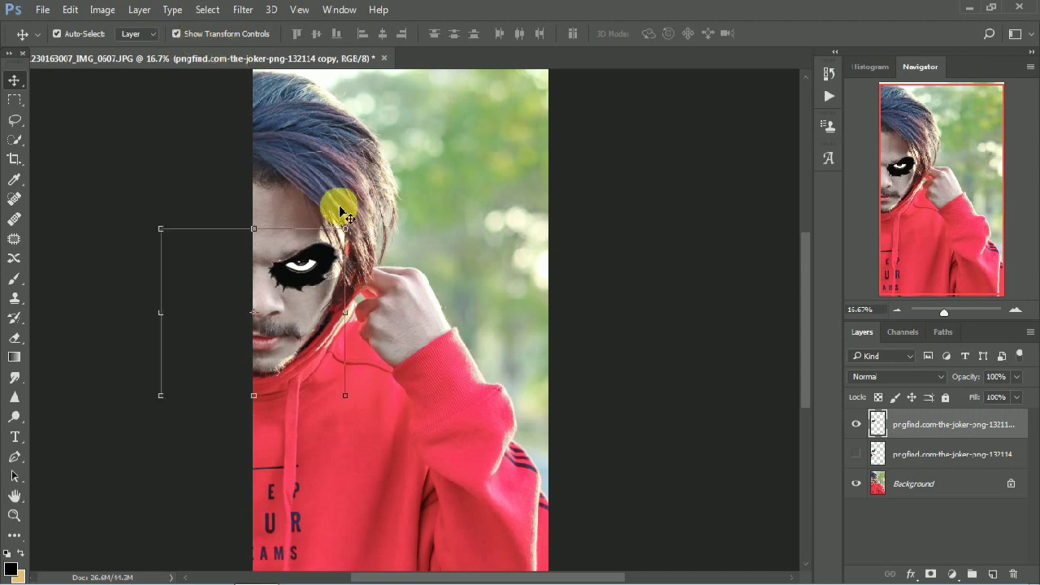
left_click_drag(337, 240, 331, 247)
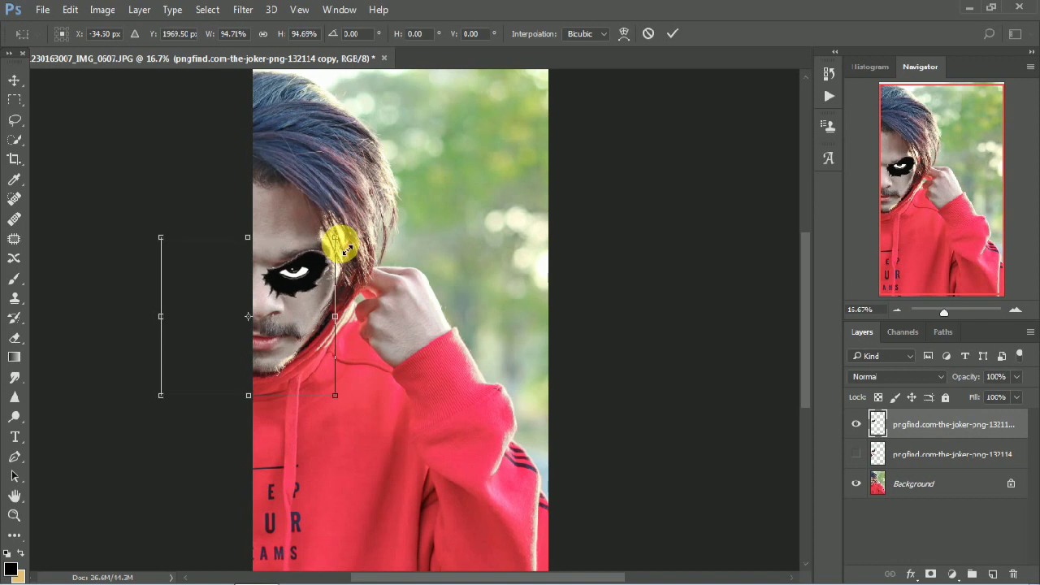
Move the joker copy up over the eye, fade it to 46% opacity, and commit.
left_click_drag(468, 237, 471, 230)
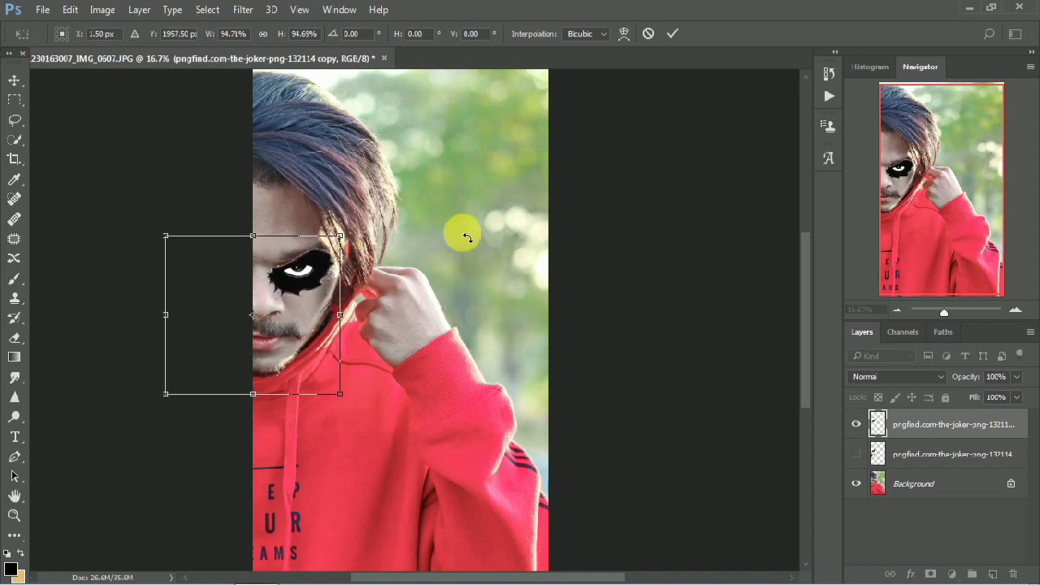
key("shift+Right")
key("shift+Right")
key("shift+Right")
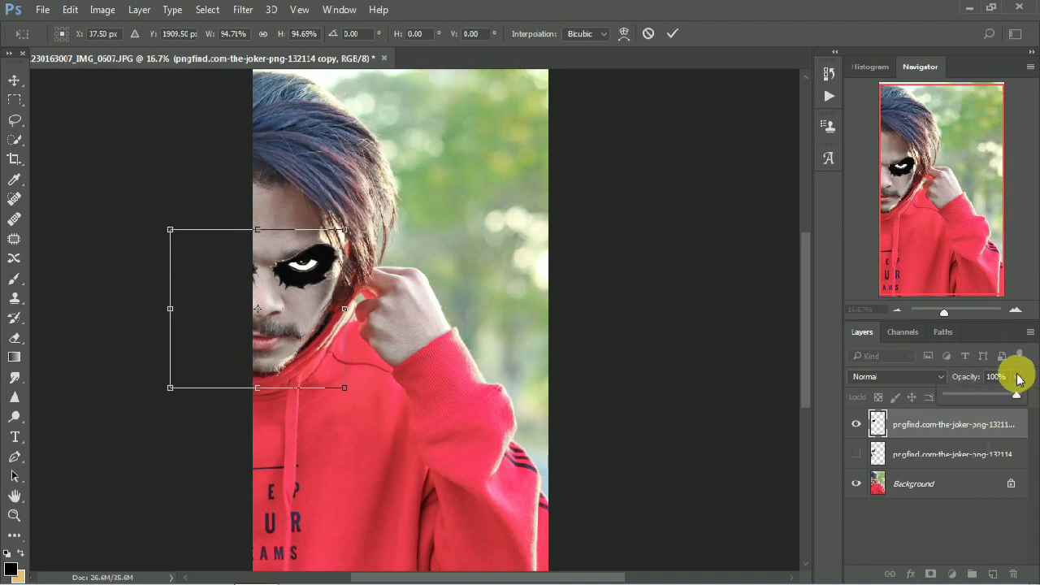
left_click_drag(1018, 379, 975, 398)
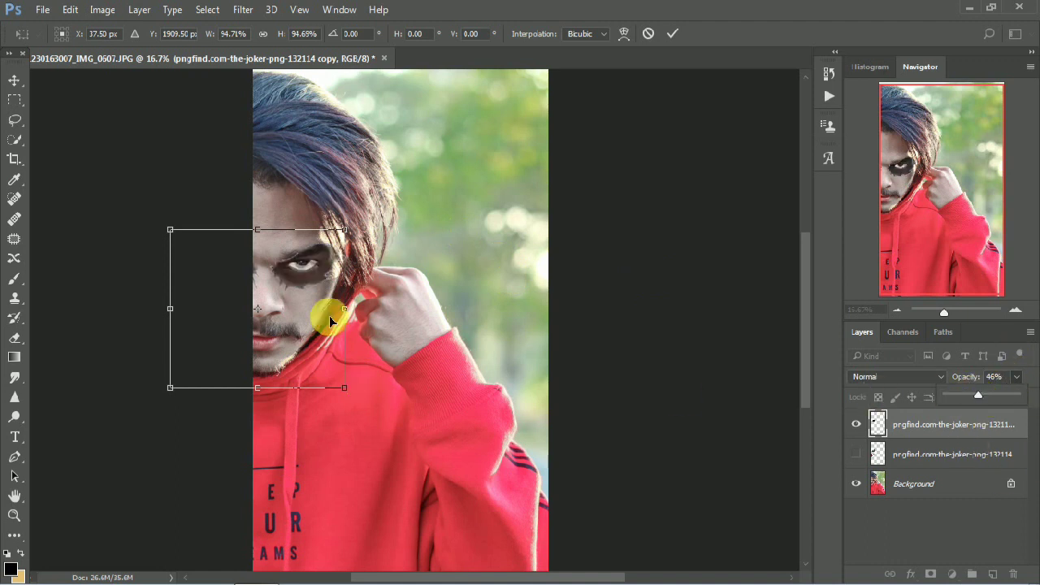
key("Down")
key("Down")
key("Down")
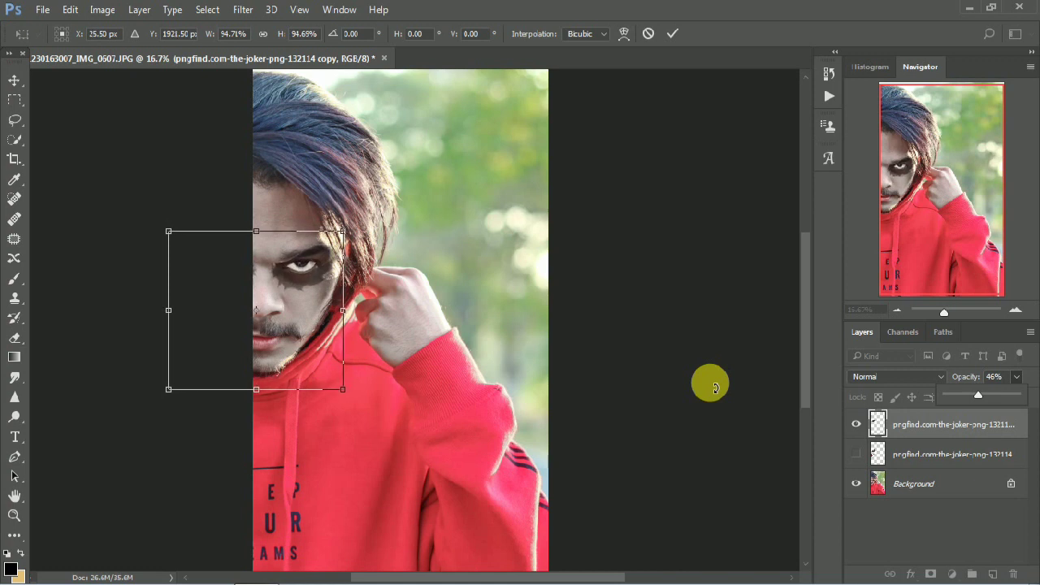
left_click(673, 33)
Select the Eraser and zoom in closely on the painted eye.
key("ctrl+plus")
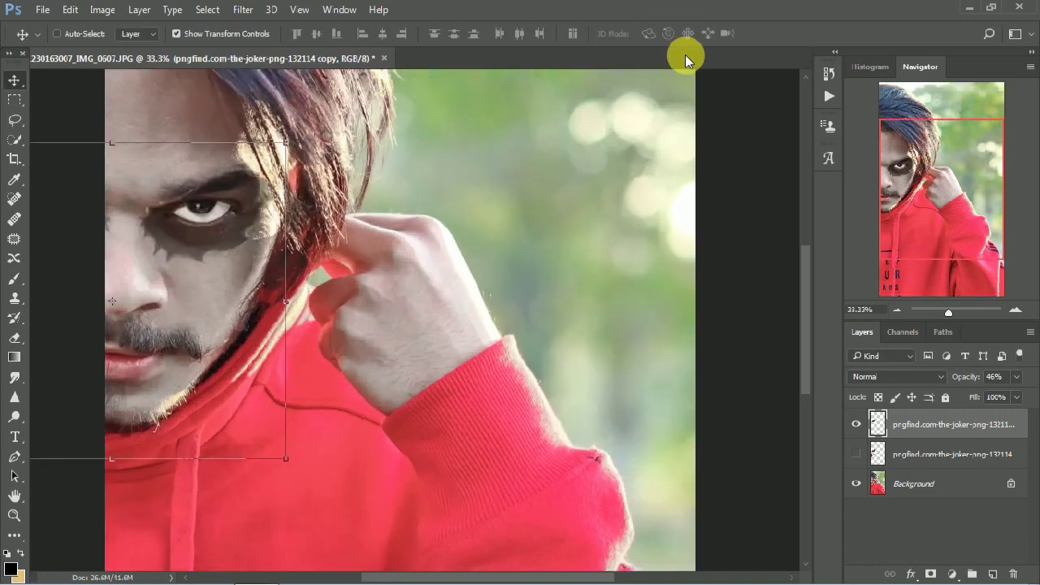
left_click(176, 34)
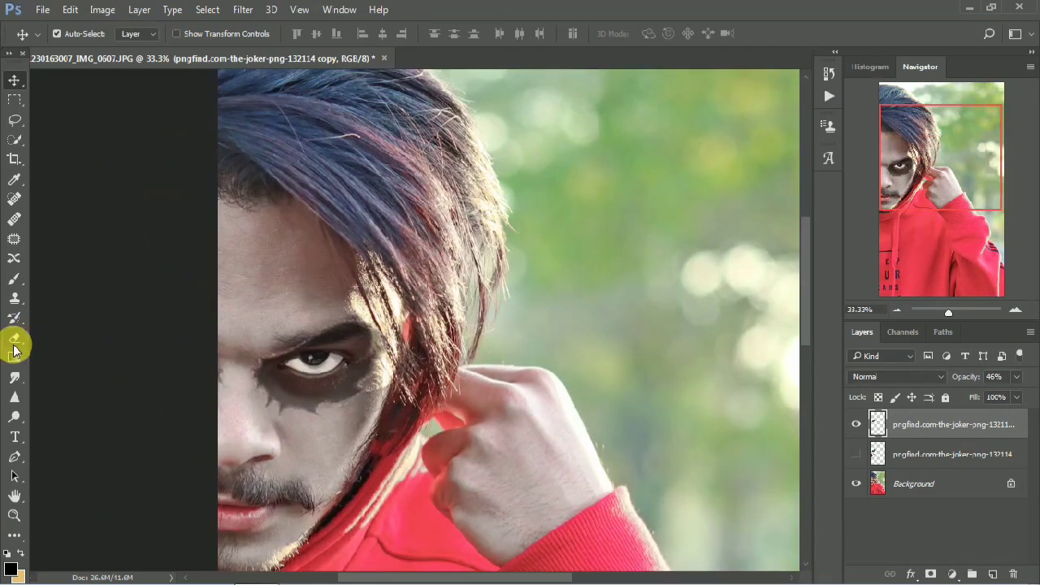
left_click(14, 348)
key("ctrl+plus")
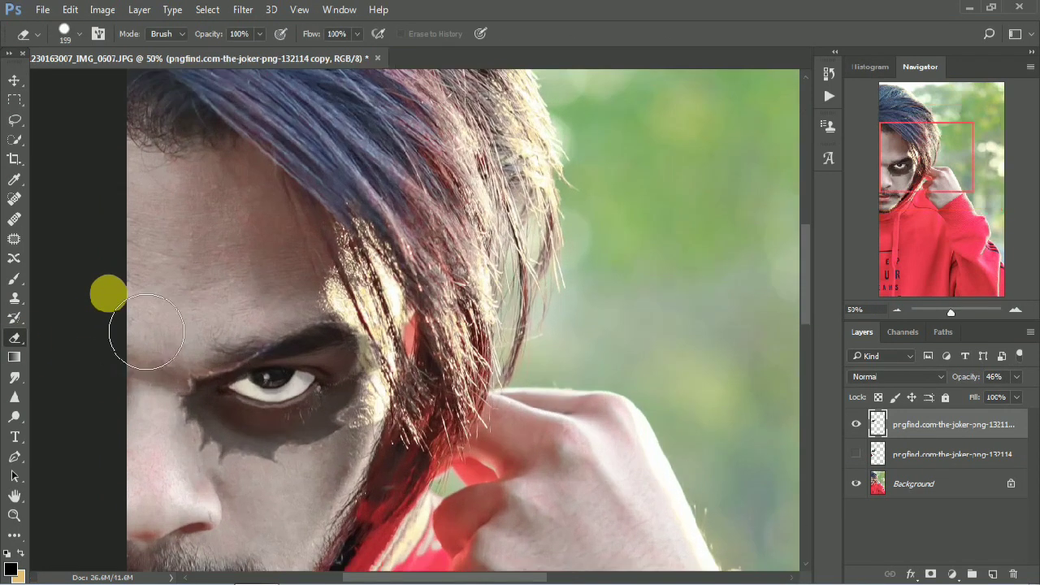
left_click_drag(275, 446, 260, 333)
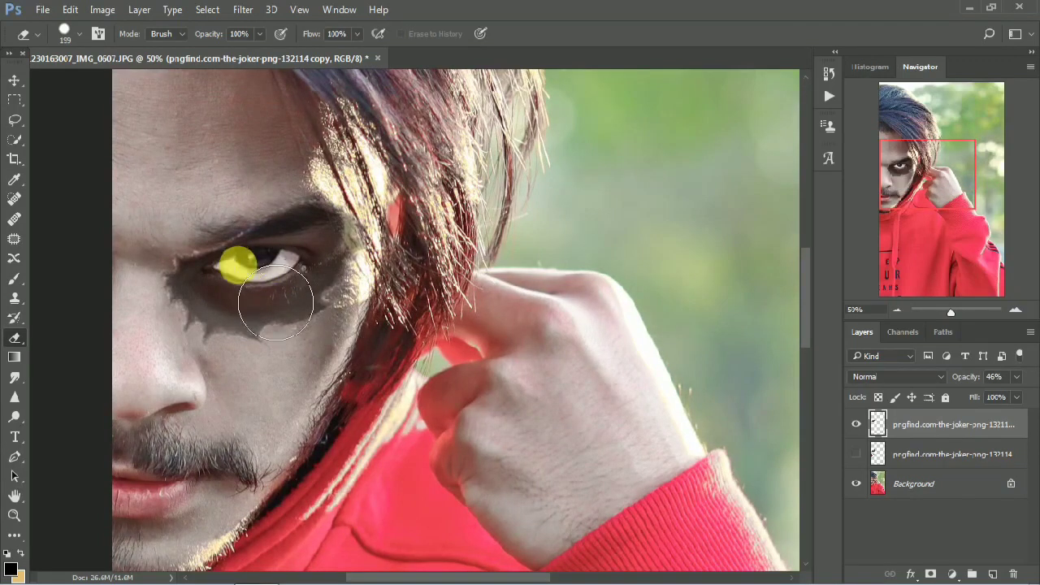
key("ctrl+plus")
key("ctrl+plus")
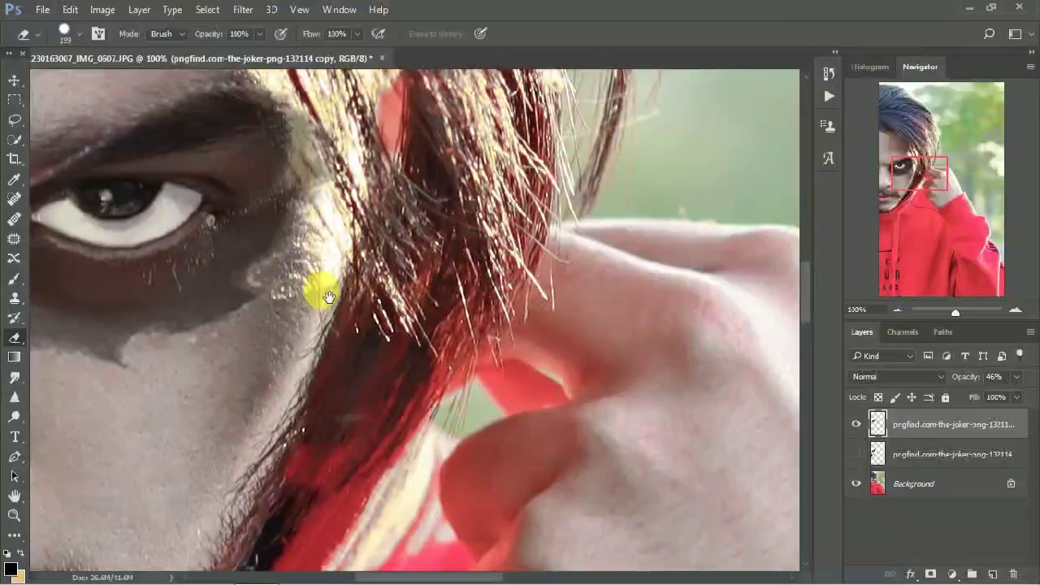
left_click_drag(328, 296, 568, 390)
Erase the dark paint off the eye white with a 45 px eraser.
right_click(451, 307)
left_click_drag(534, 276, 480, 281)
left_click(346, 333)
mouse_move(315, 328)
left_mouse_down()
mouse_move(377, 336)
mouse_move(430, 314)
mouse_move(298, 298)
mouse_move(365, 301)
left_mouse_up()
Clean paint from the eye corner and both eyelids with a soft 23 px eraser.
right_click(382, 299)
left_click(376, 374)
left_click_drag(442, 278, 437, 277)
left_click(301, 309)
mouse_move(279, 311)
left_mouse_down()
mouse_move(302, 285)
mouse_move(387, 282)
left_mouse_up()
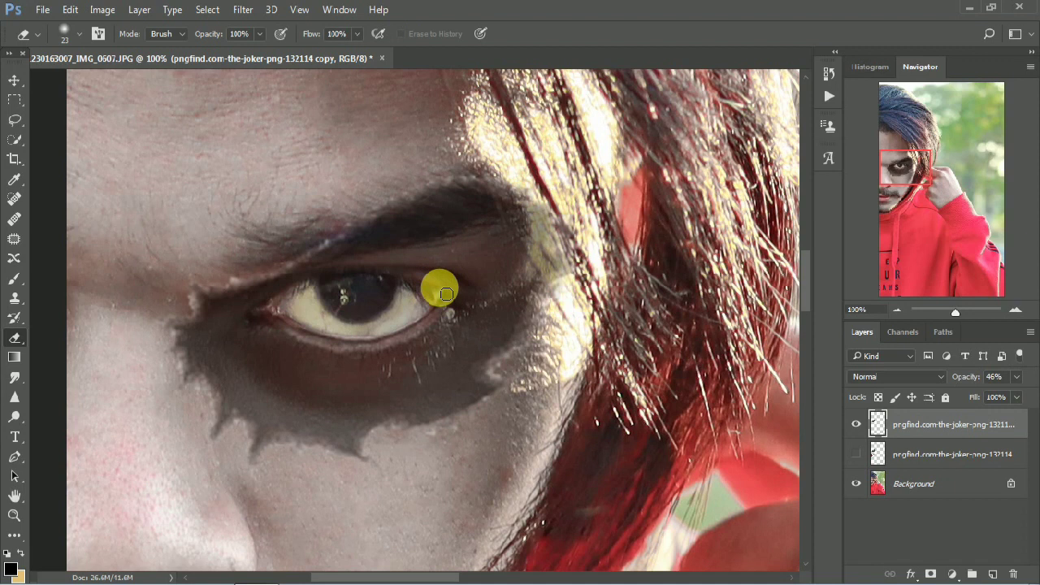
mouse_move(447, 294)
left_mouse_down()
mouse_move(376, 334)
mouse_move(339, 341)
mouse_move(280, 317)
mouse_move(585, 274)
left_mouse_up()
key("ctrl+minus")
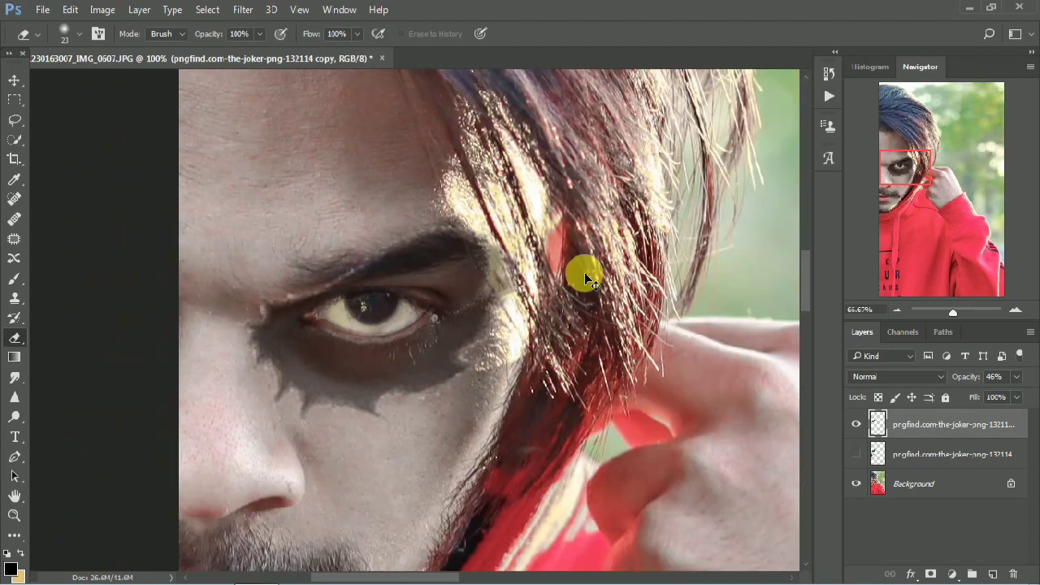
key("ctrl+minus")
key("ctrl+minus")
key("ctrl+minus")
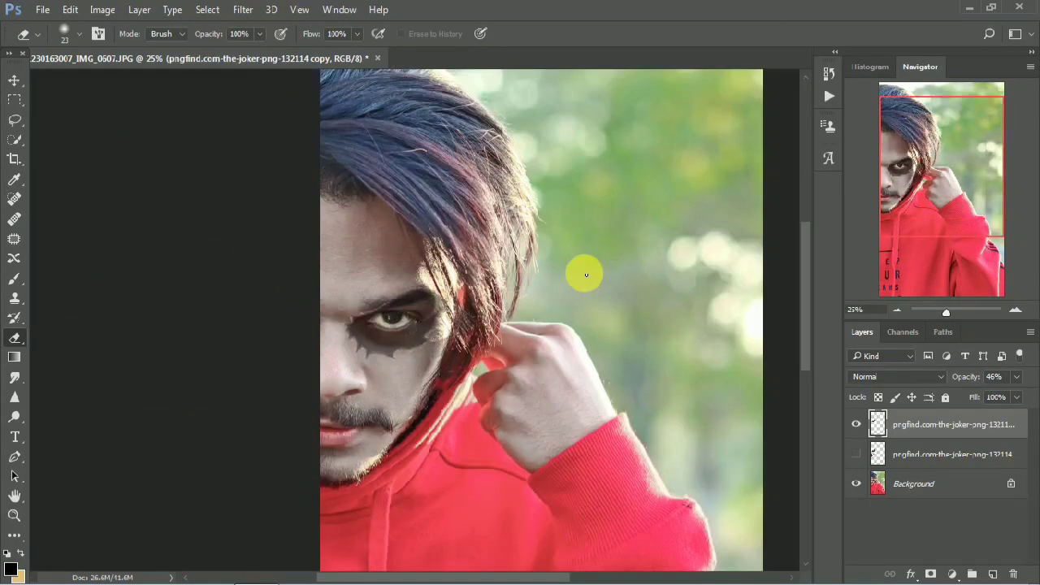
left_click(5, 79)
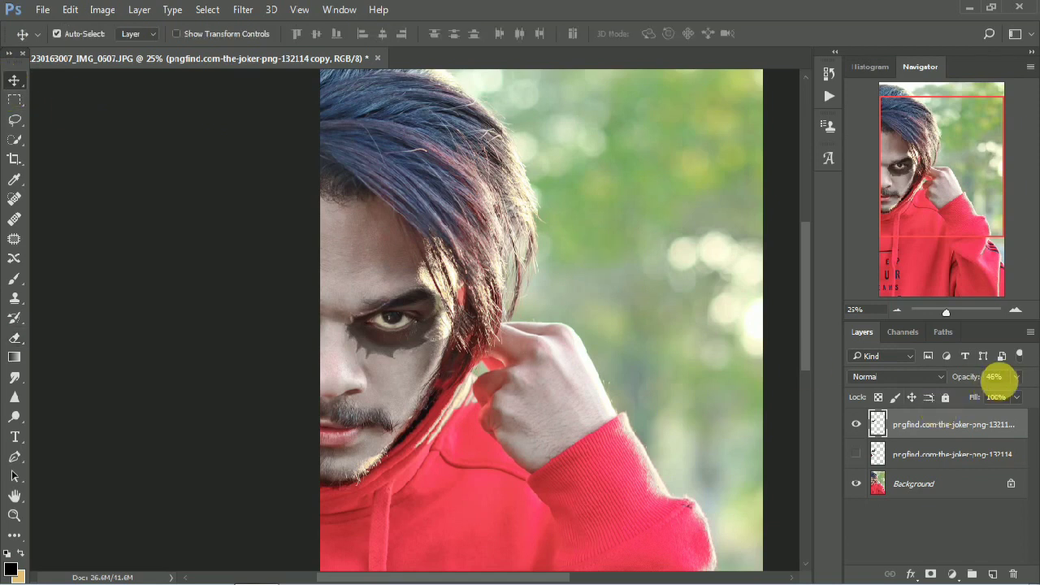
Raise the joker copy's opacity to 93% and set the Smudge tool to 40% strength.
left_click(1016, 376)
left_click_drag(1015, 398, 1025, 398)
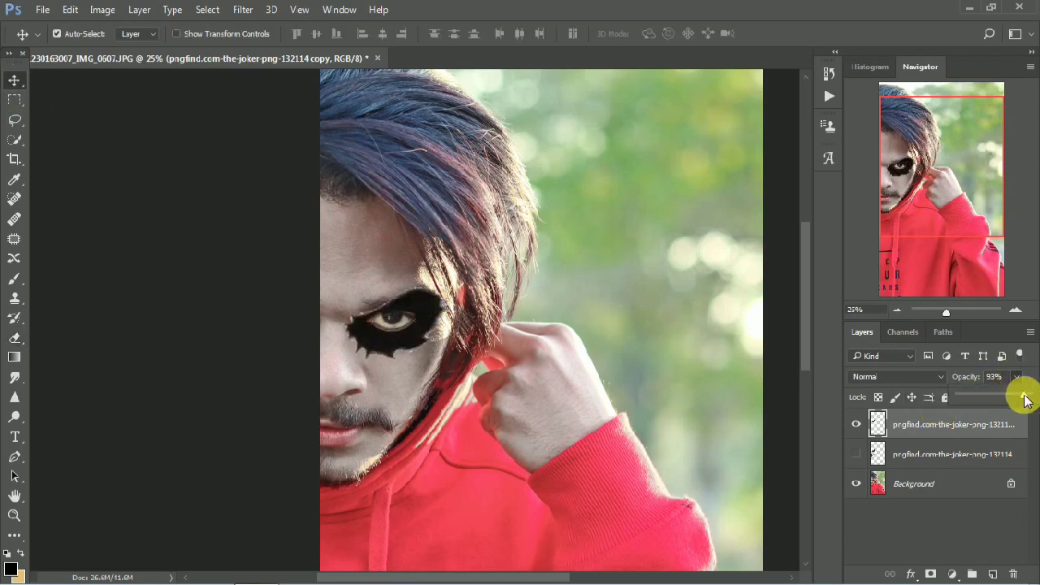
key("ctrl+plus")
key("ctrl+plus")
key("ctrl+plus")
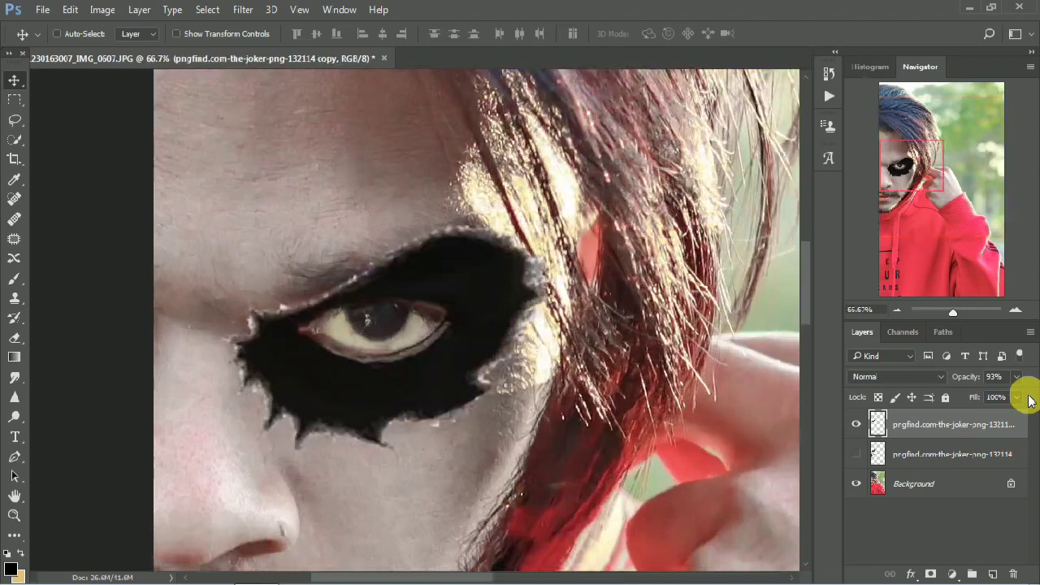
key("ctrl+plus")
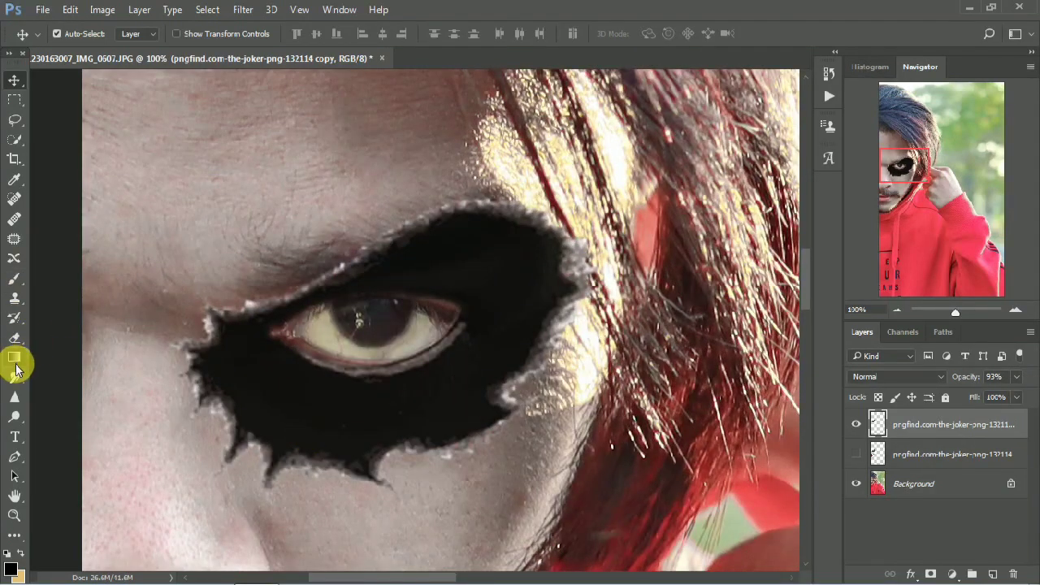
left_click(14, 375)
left_click_drag(437, 385, 466, 353)
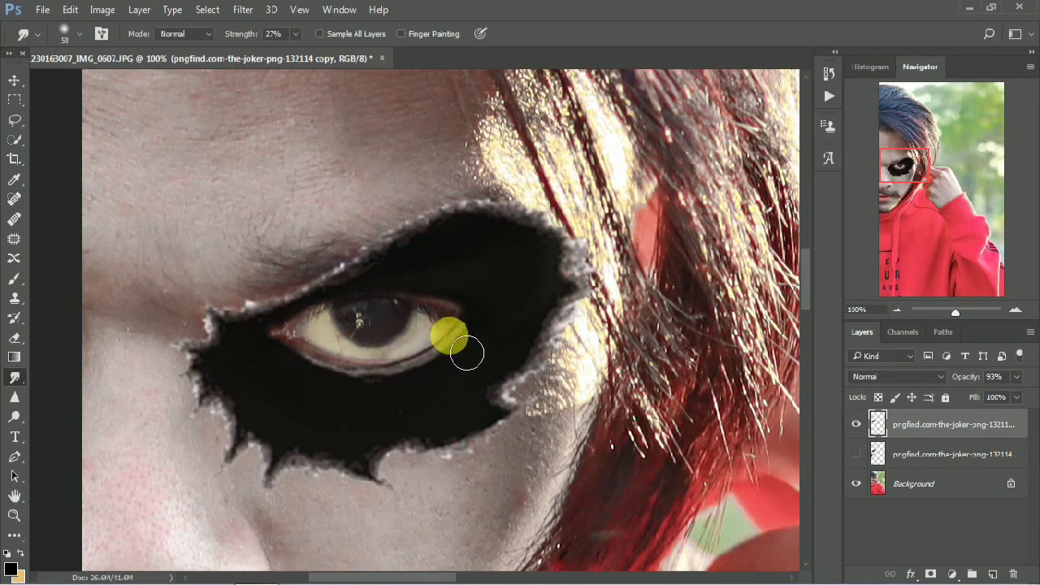
left_click(293, 35)
left_click_drag(303, 56, 305, 53)
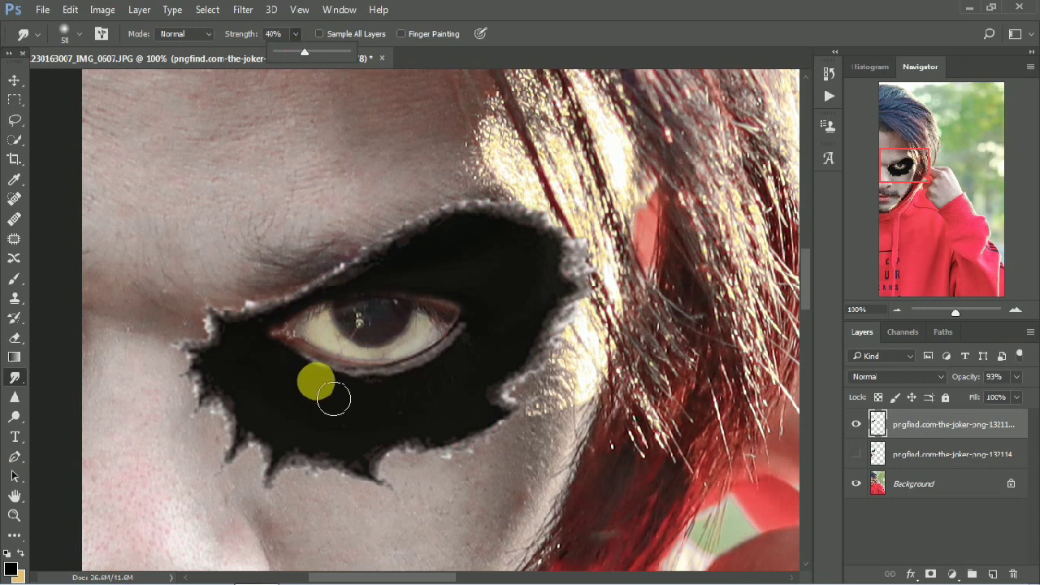
Smudge the black paint edges around, above and below the eye.
mouse_move(332, 397)
left_mouse_down()
mouse_move(320, 376)
mouse_move(360, 411)
mouse_move(349, 399)
mouse_move(430, 397)
mouse_move(462, 382)
mouse_move(483, 349)
mouse_move(479, 366)
mouse_move(493, 328)
mouse_move(439, 399)
mouse_move(385, 423)
mouse_move(309, 379)
mouse_move(322, 416)
mouse_move(301, 375)
mouse_move(334, 401)
mouse_move(343, 390)
mouse_move(387, 412)
mouse_move(444, 399)
left_mouse_up()
mouse_move(462, 301)
left_mouse_down()
mouse_move(471, 302)
mouse_move(429, 272)
mouse_move(402, 276)
left_mouse_up()
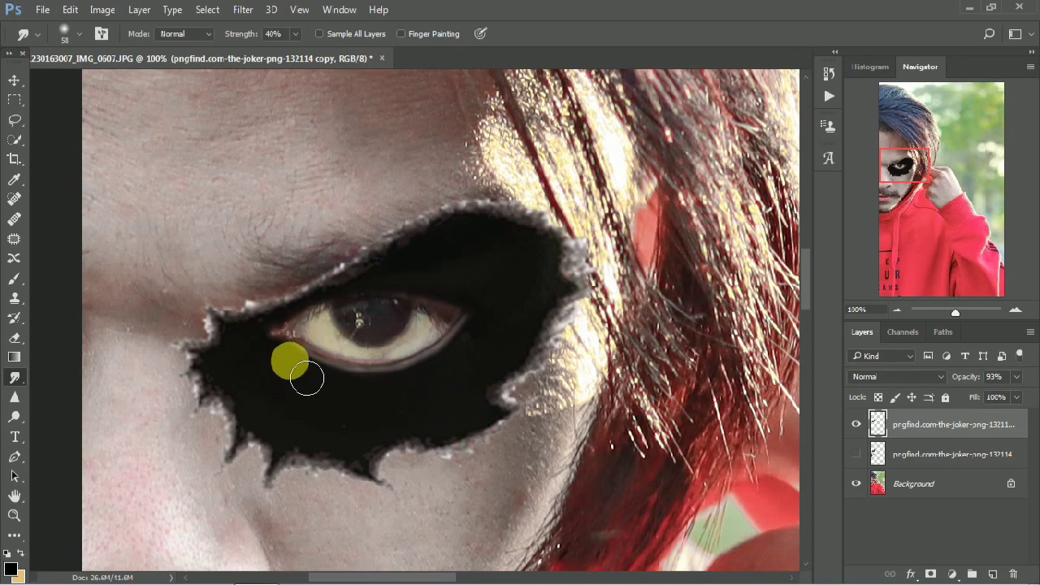
mouse_move(302, 367)
left_mouse_down()
mouse_move(323, 395)
mouse_move(316, 371)
mouse_move(338, 399)
mouse_move(425, 414)
mouse_move(461, 394)
mouse_move(367, 409)
mouse_move(342, 399)
mouse_move(418, 412)
mouse_move(482, 356)
mouse_move(380, 447)
mouse_move(228, 288)
mouse_move(261, 327)
mouse_move(269, 306)
mouse_move(511, 193)
mouse_move(611, 271)
left_mouse_up()
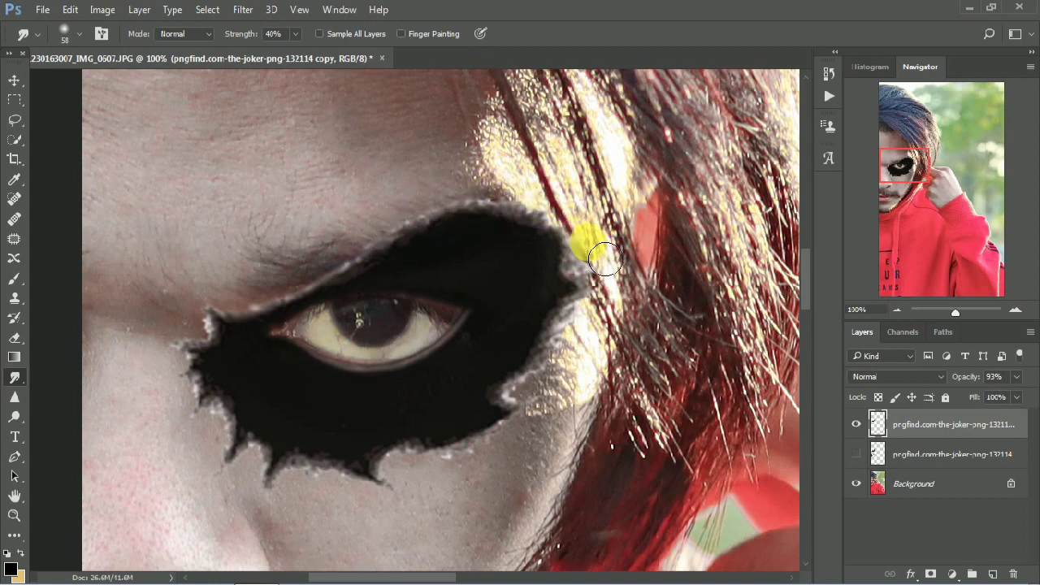
mouse_move(208, 332)
left_mouse_down()
mouse_move(204, 344)
mouse_move(220, 353)
mouse_move(189, 388)
mouse_move(215, 434)
mouse_move(234, 415)
mouse_move(269, 485)
mouse_move(320, 502)
mouse_move(320, 488)
mouse_move(432, 495)
mouse_move(452, 486)
mouse_move(432, 442)
mouse_move(557, 366)
mouse_move(506, 379)
mouse_move(609, 357)
left_mouse_up()
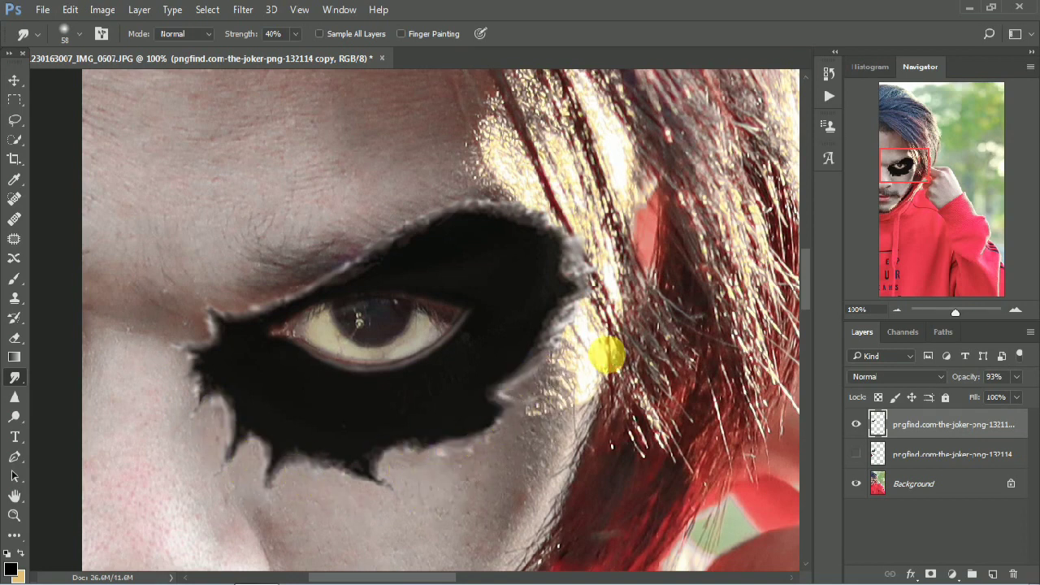
key("ctrl+minus")
key("ctrl+minus")
key("ctrl+minus")
key("ctrl+minus")
key("ctrl+minus")
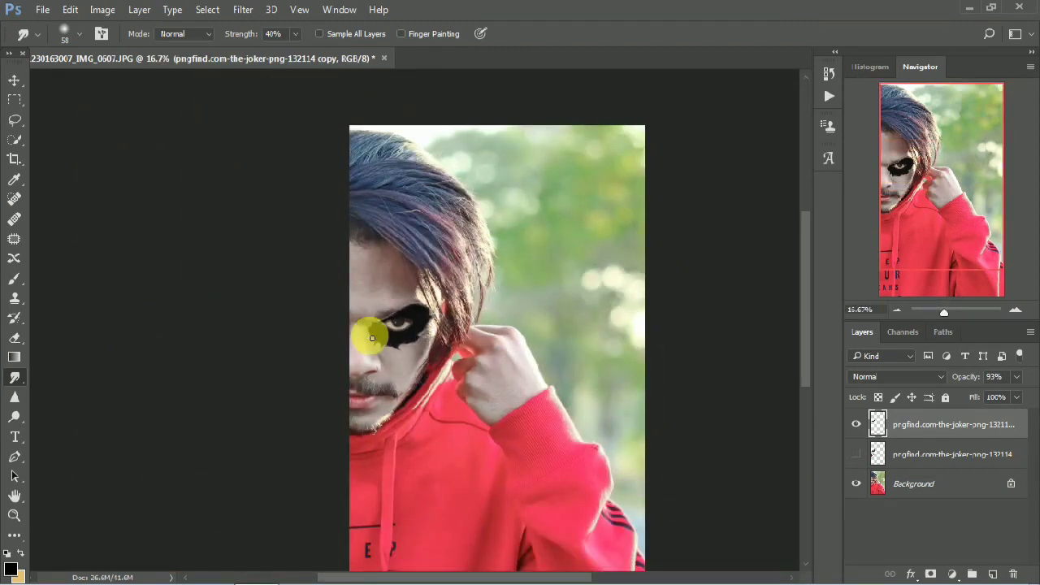
Grade the face-paint layer in Camera Raw with Clarity +41, Shadows +52 and Blacks about +33.
left_click(11, 80)
left_click(244, 11)
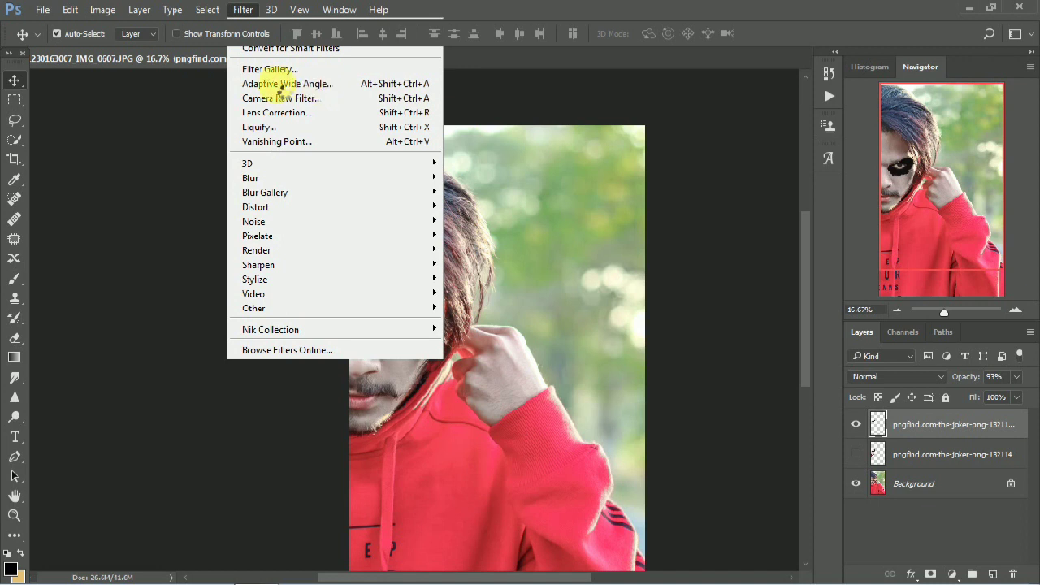
left_click(281, 96)
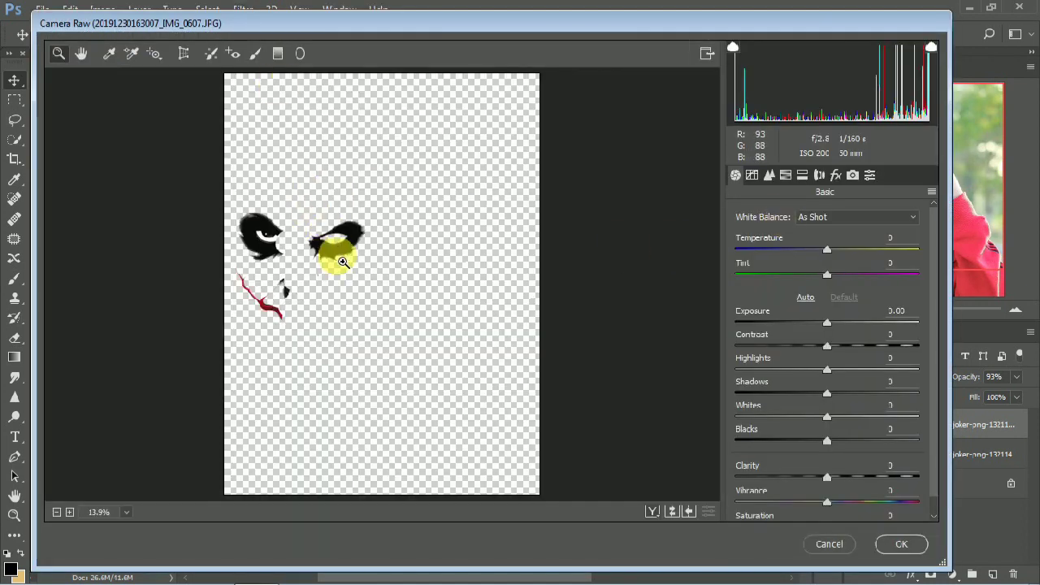
left_click_drag(826, 478, 864, 478)
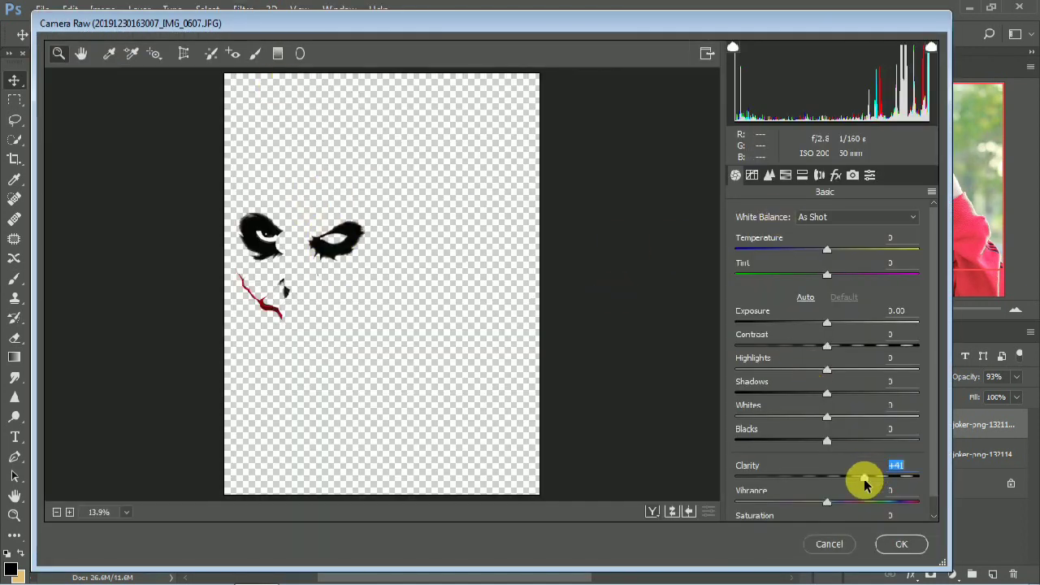
left_click(769, 175)
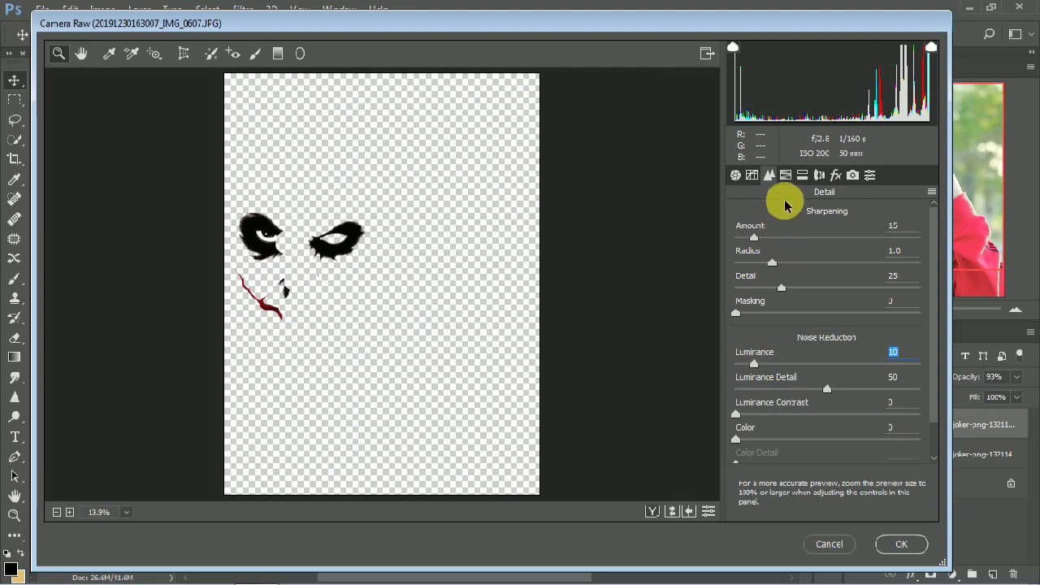
left_click(785, 174)
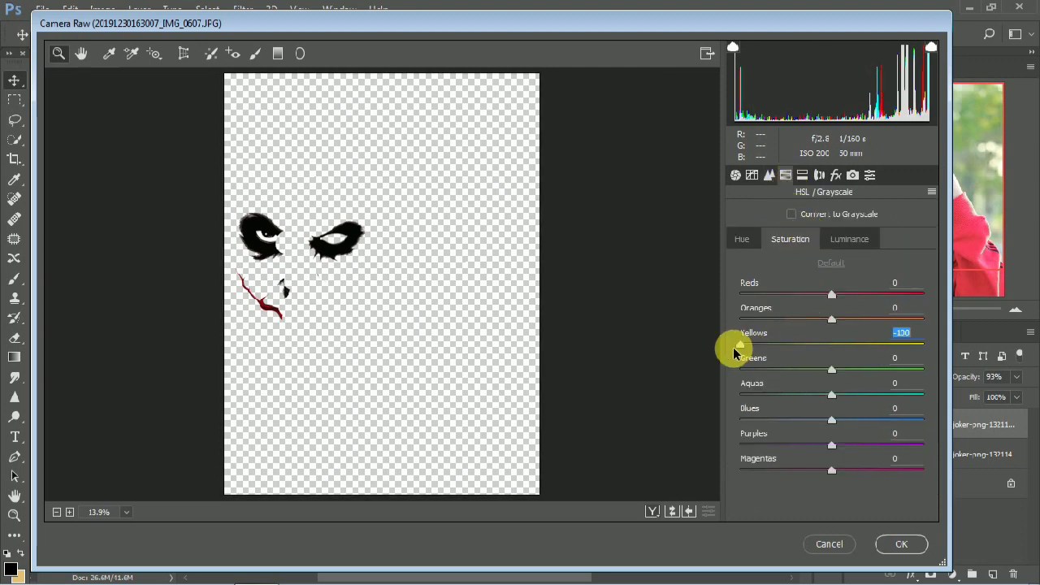
left_click(736, 175)
left_click_drag(827, 392, 874, 394)
left_click_drag(826, 439, 857, 440)
left_click(902, 544)
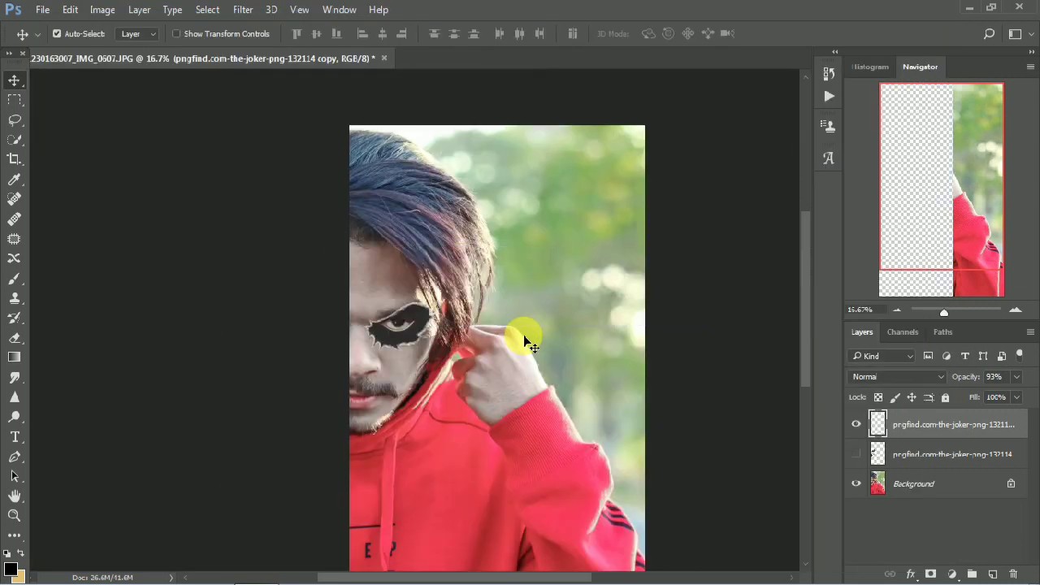
Lower the eye paint layer's Fill to 84% and zoom in on the face.
left_click(1018, 400)
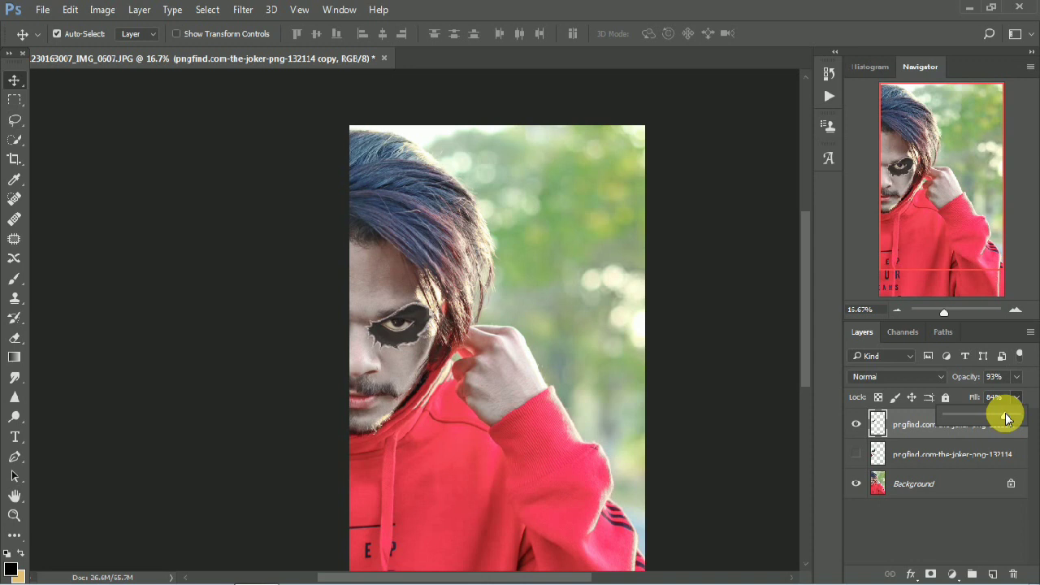
key("ctrl+plus")
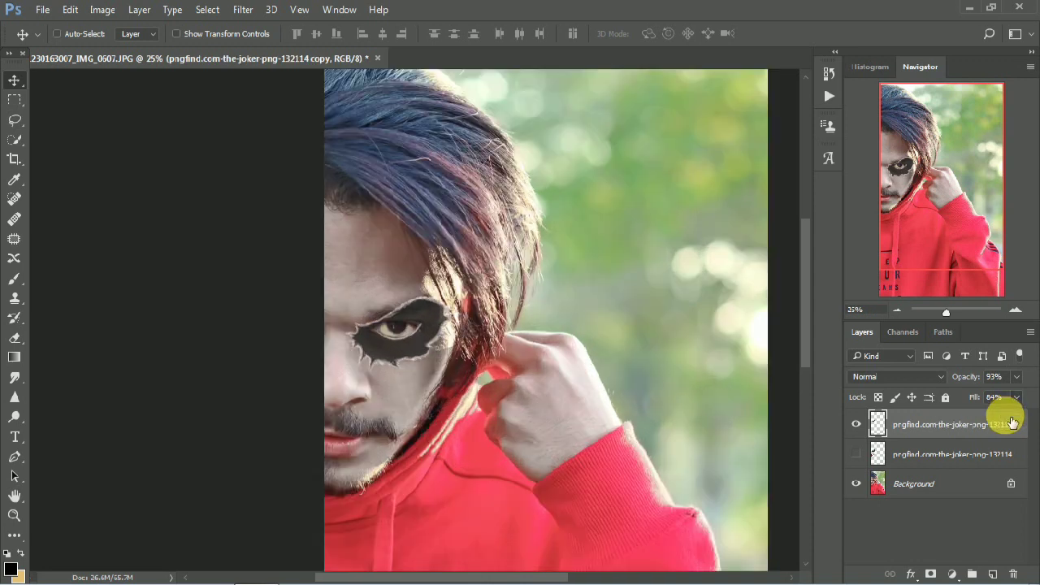
key("ctrl+plus")
key("ctrl+plus")
key("ctrl+plus")
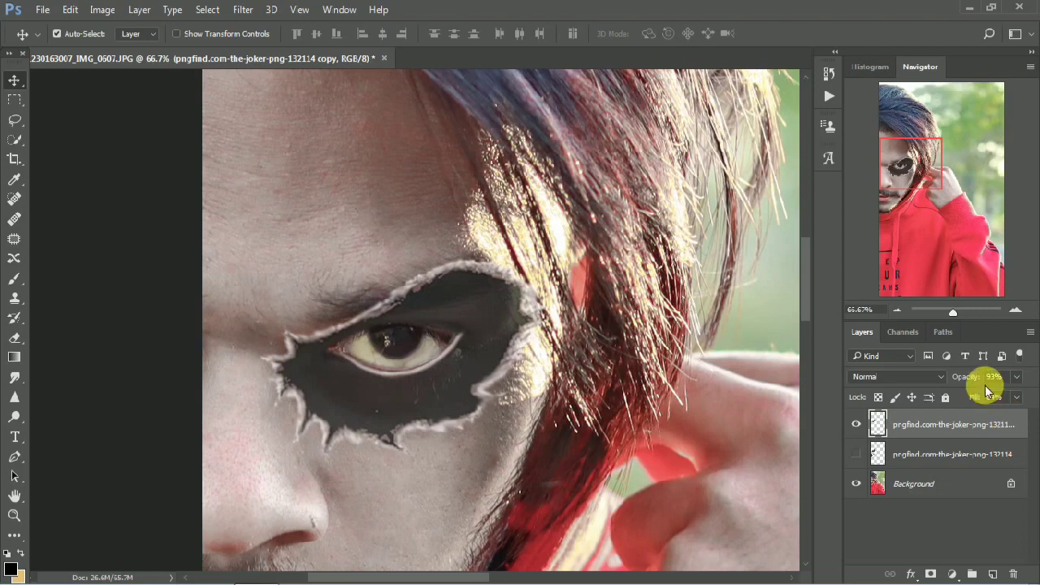
Erase the black eye mask's ragged top and bottom edges with a soft 69 px Eraser.
left_click(12, 337)
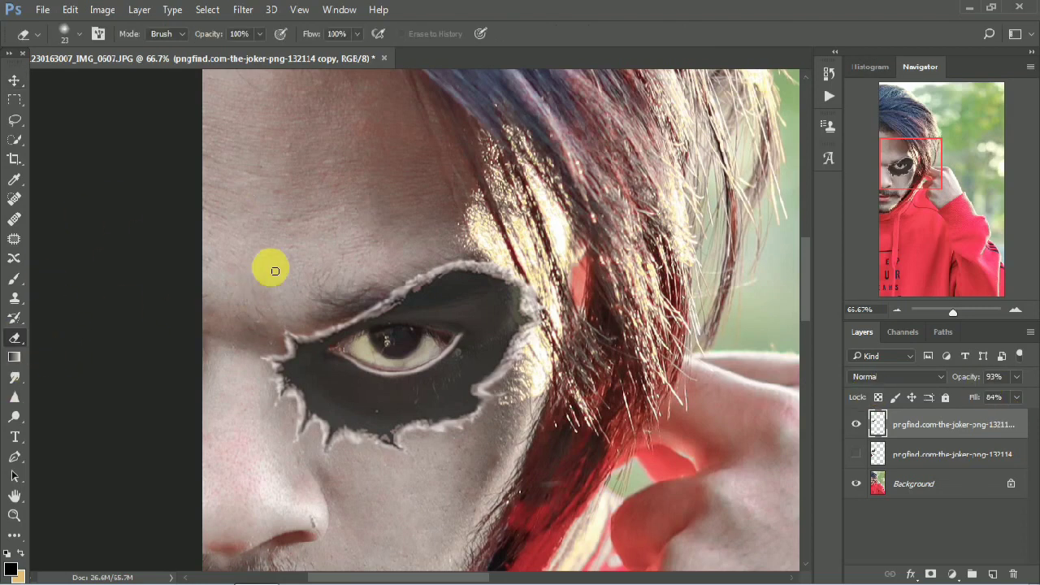
right_click(431, 248)
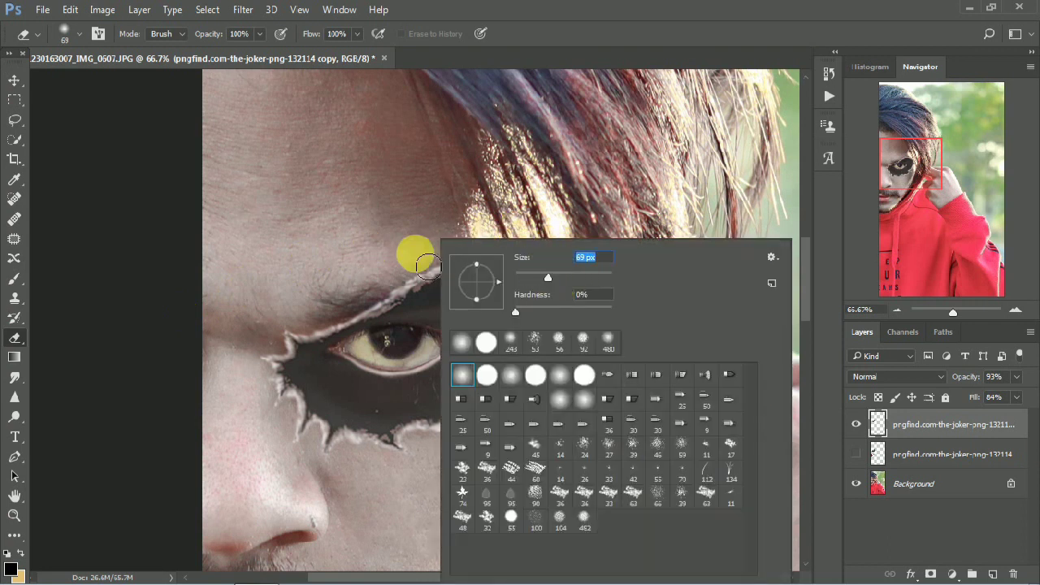
key("Return")
left_click_drag(440, 279, 477, 267)
left_click_drag(551, 293, 319, 333)
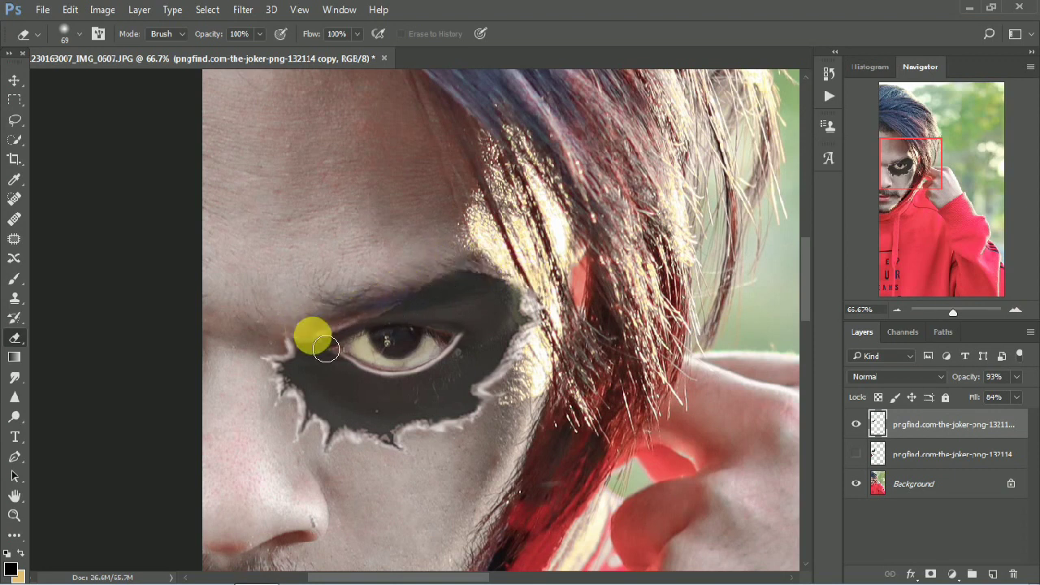
left_click_drag(319, 334, 541, 356)
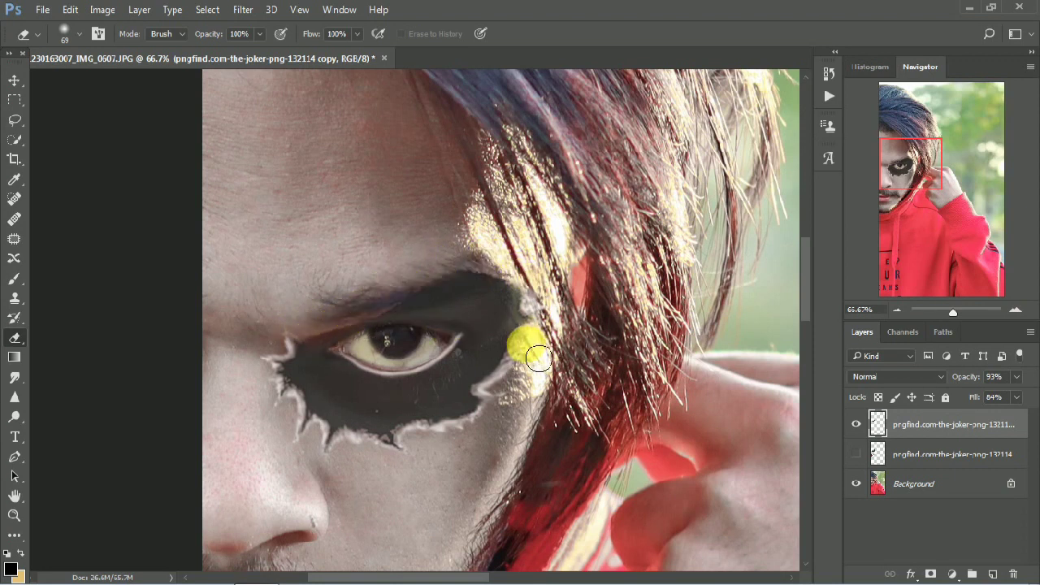
mouse_move(499, 415)
left_mouse_down()
mouse_move(290, 458)
mouse_move(298, 424)
mouse_move(322, 469)
mouse_move(355, 477)
mouse_move(360, 448)
mouse_move(372, 464)
mouse_move(424, 458)
mouse_move(464, 428)
mouse_move(496, 431)
left_mouse_up()
left_click_drag(285, 336, 285, 369)
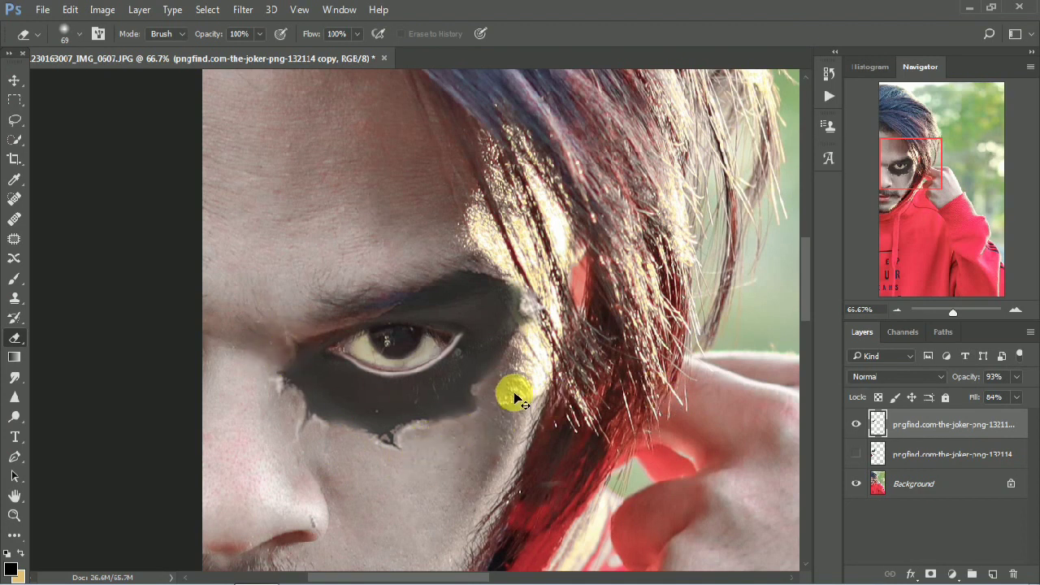
key("ctrl+minus")
key("ctrl+minus")
key("ctrl+minus")
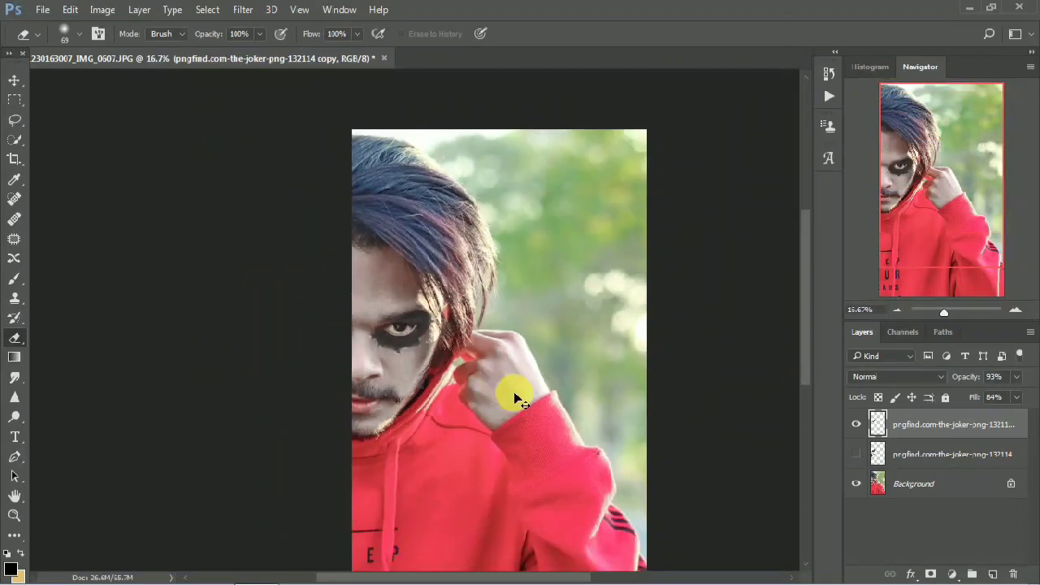
key("ctrl+plus")
key("ctrl+plus")
key("ctrl+plus")
key("ctrl+plus")
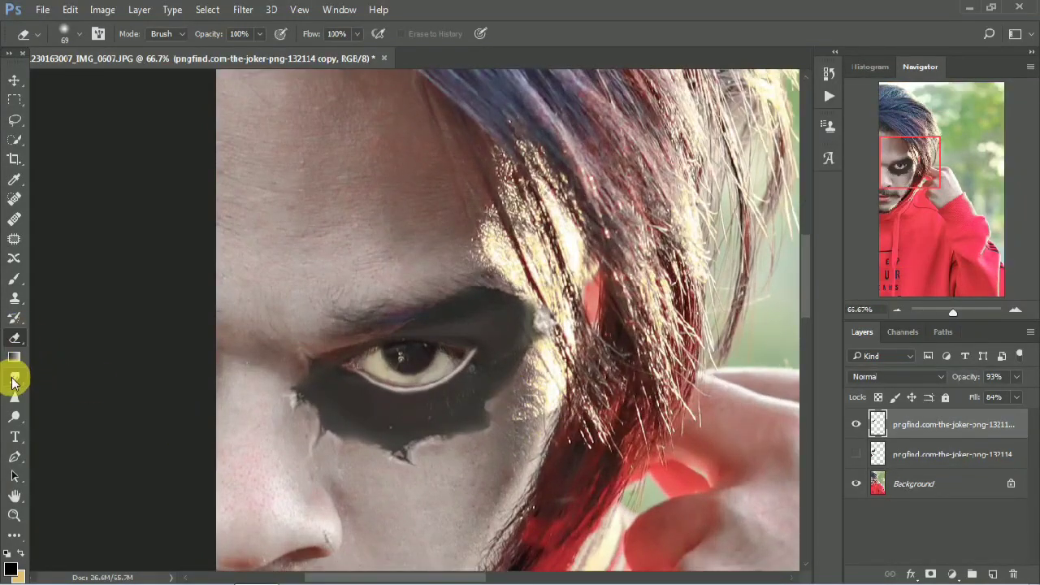
Smudge the eye paint's lower and inner-left edges into the skin and zoom back out.
left_click(14, 377)
mouse_move(478, 439)
left_mouse_down()
mouse_move(524, 432)
mouse_move(455, 483)
mouse_move(406, 460)
mouse_move(474, 491)
mouse_move(325, 452)
mouse_move(325, 441)
mouse_move(325, 472)
mouse_move(343, 406)
mouse_move(241, 382)
mouse_move(304, 399)
mouse_move(320, 366)
left_mouse_up()
mouse_move(317, 409)
left_mouse_down()
mouse_move(239, 366)
mouse_move(442, 325)
mouse_move(364, 395)
mouse_move(404, 457)
mouse_move(478, 490)
mouse_move(333, 448)
mouse_move(319, 503)
mouse_move(482, 419)
left_mouse_up()
scroll(482, 418, "down", 1)
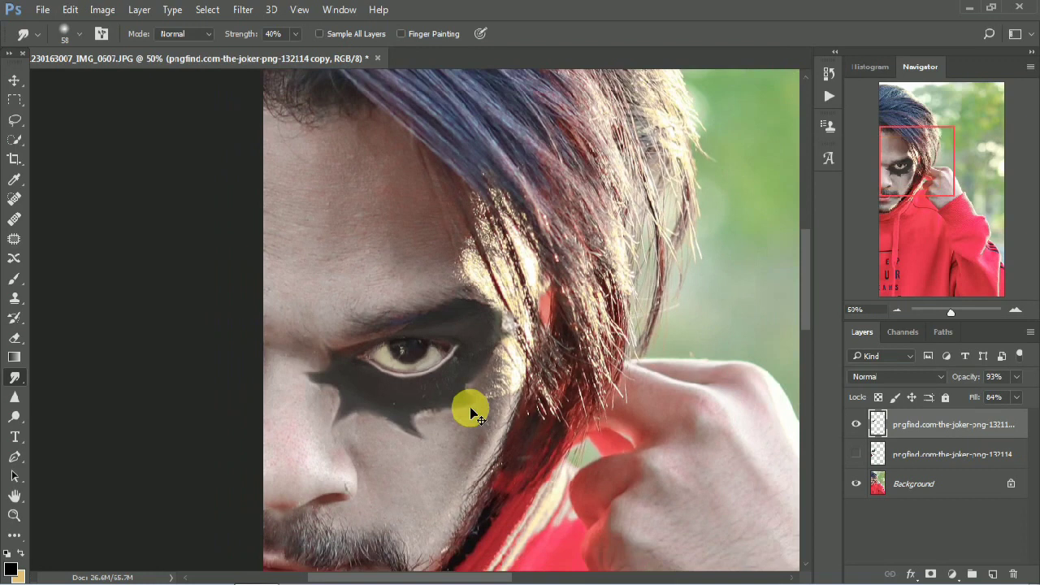
scroll(482, 419, "down", 1)
scroll(482, 418, "down", 2)
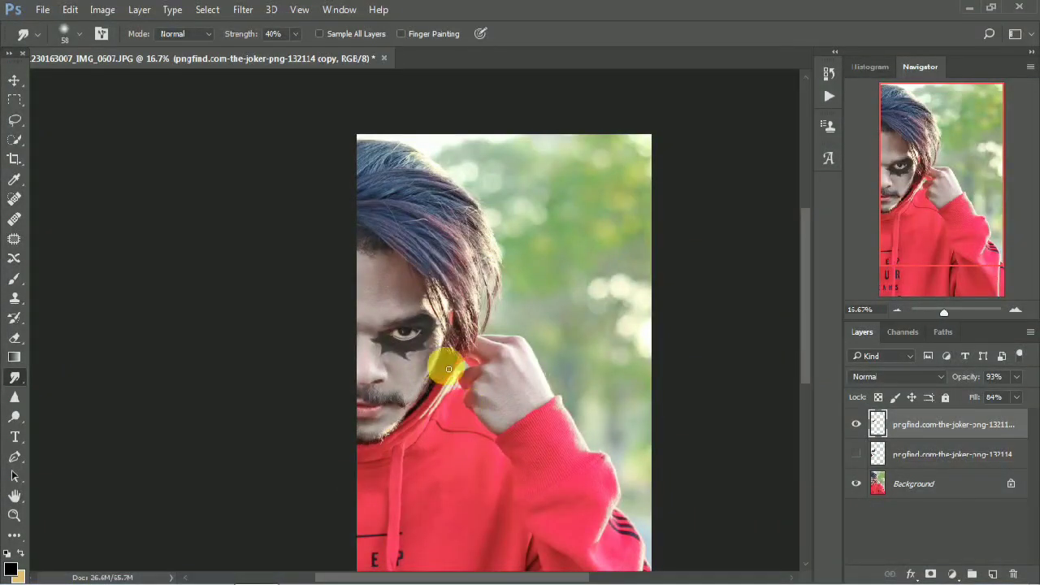
left_click(14, 81)
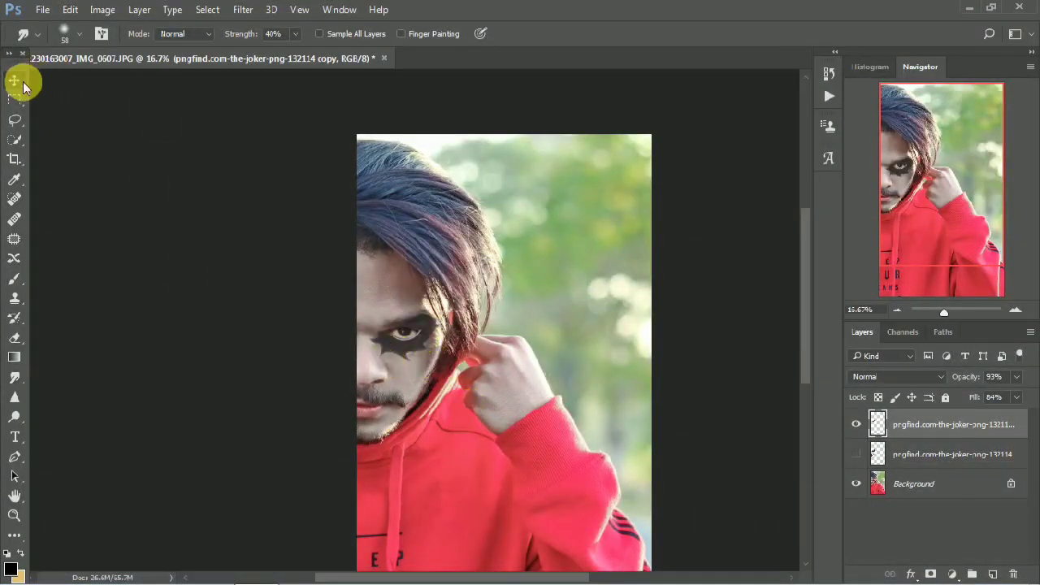
Show and select the second Joker paint layer, then erase its duplicate eye marking with a large Eraser.
left_click(856, 455)
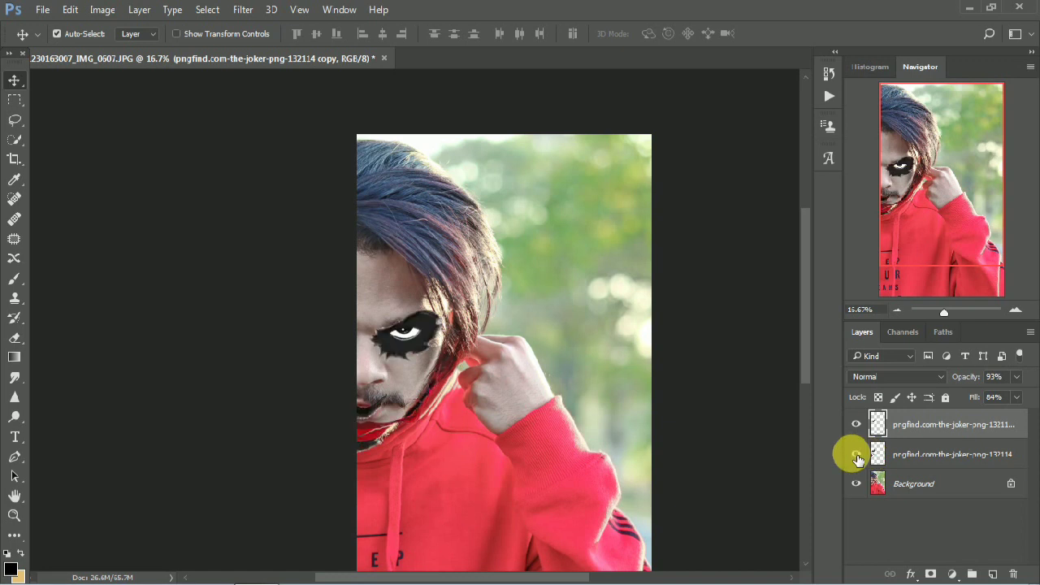
left_click(917, 461)
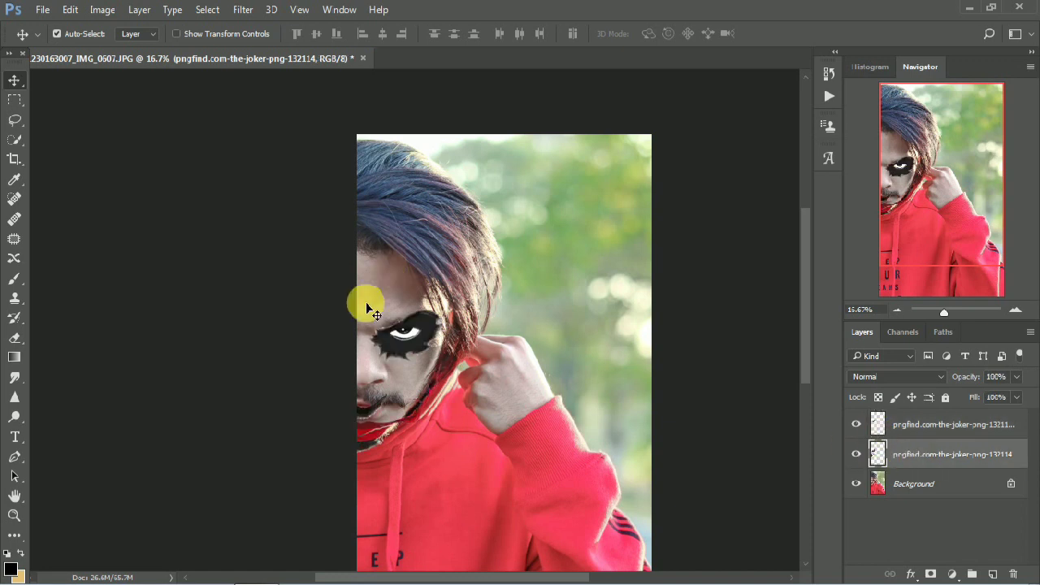
left_click(15, 341)
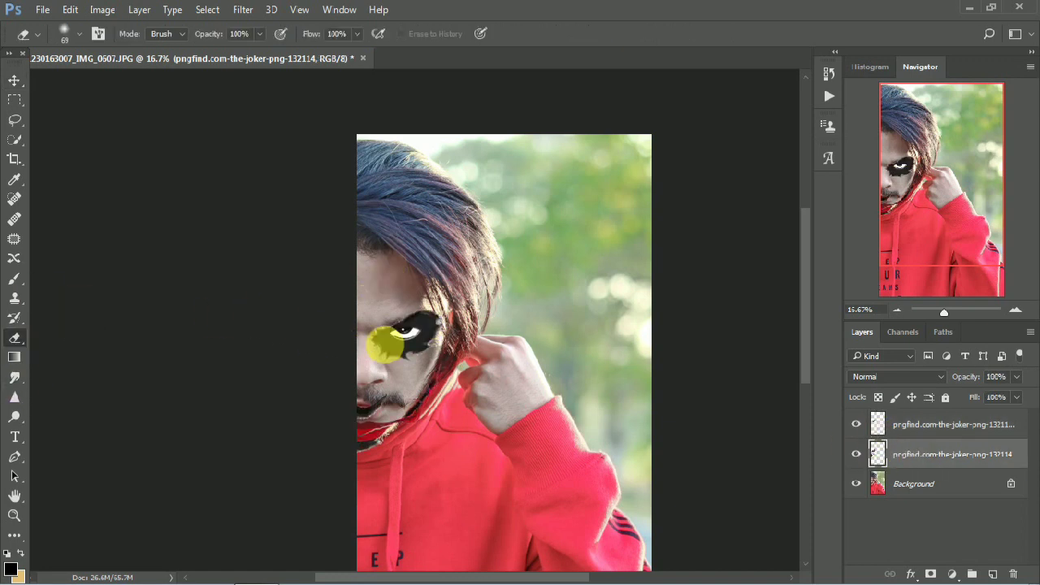
right_click(397, 336)
left_click(349, 337)
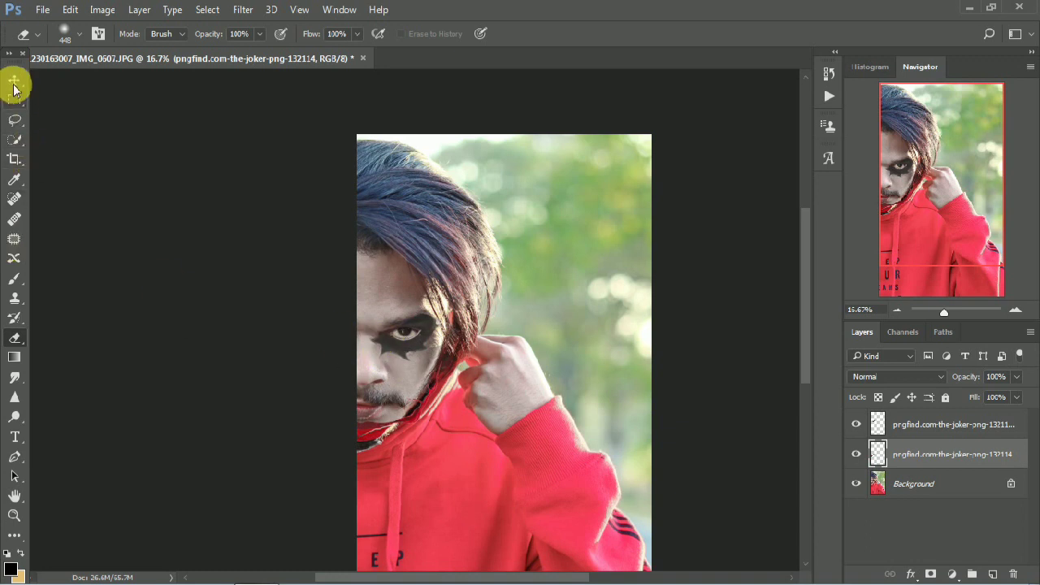
left_click(14, 80)
Scale the red mouth paint down and position it over the lips with arrow-key nudges.
left_click_drag(448, 298, 411, 351)
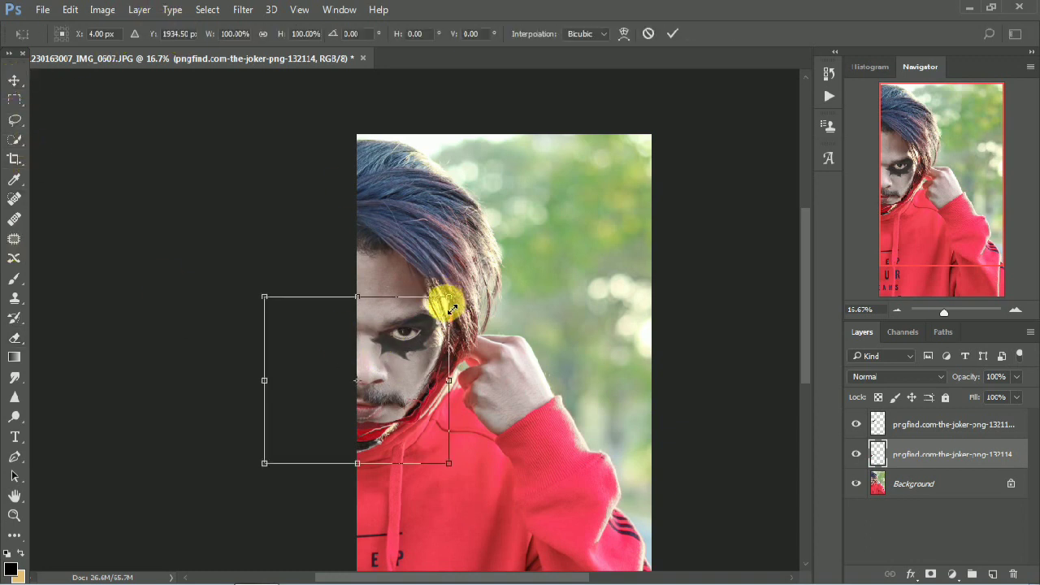
left_click_drag(382, 463, 428, 439)
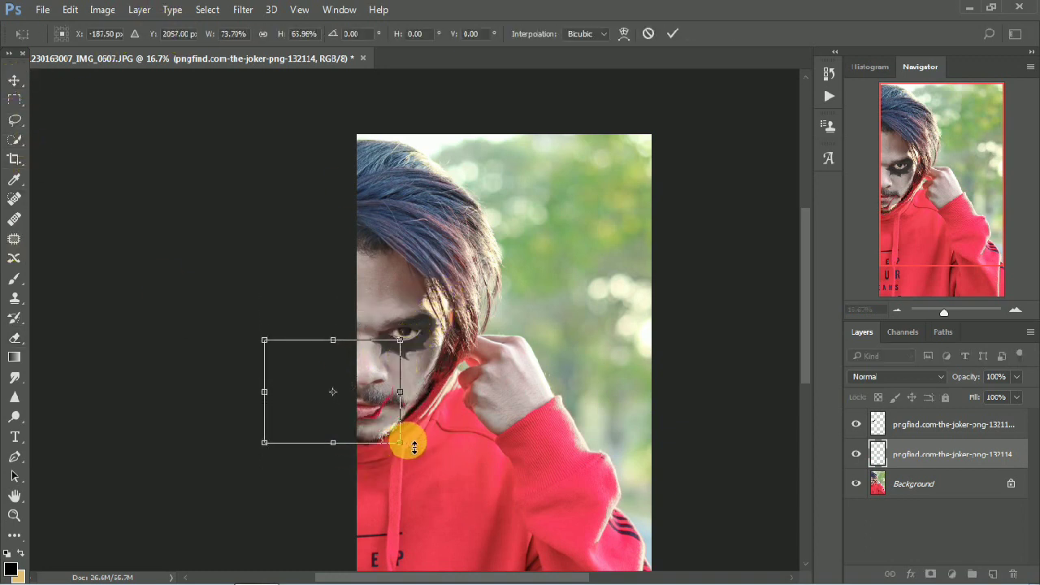
left_click_drag(381, 403, 411, 377)
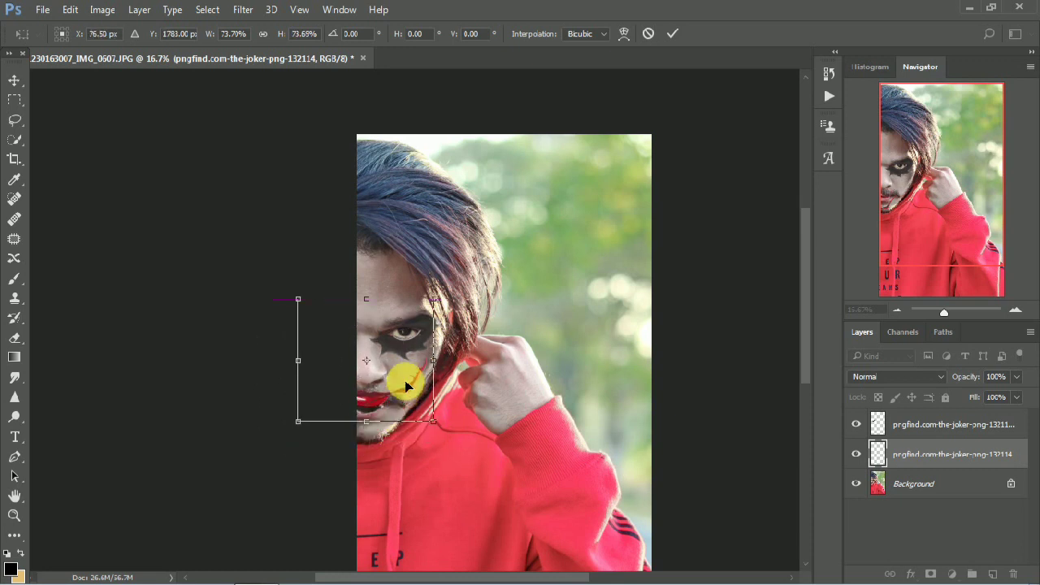
key("Down")
key("Down")
key("Down")
key("Down")
key("Down")
key("Down")
key("Left")
key("Down")
key("Down")
key("Left")
key("Down")
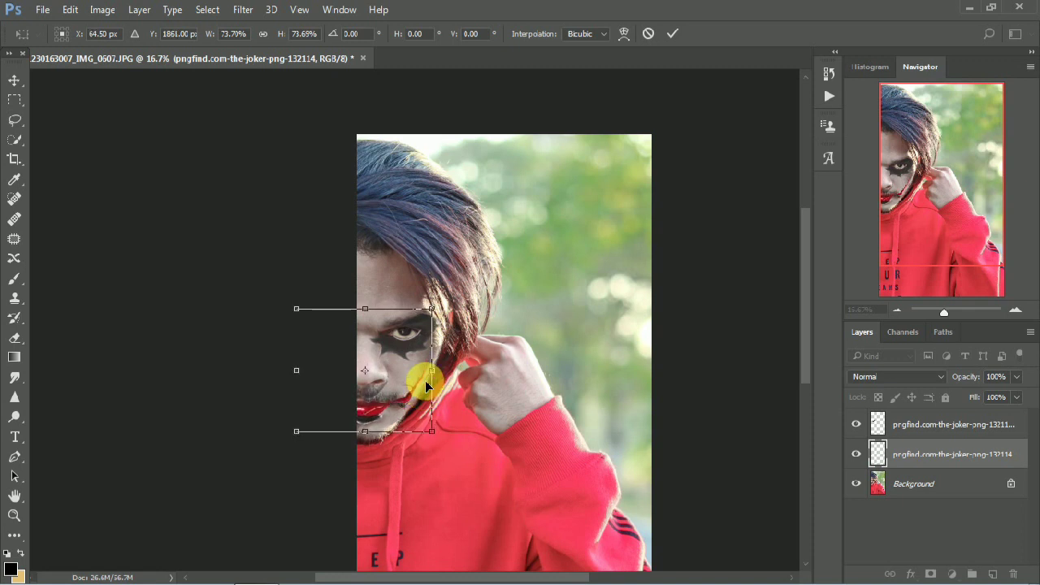
left_click(672, 32)
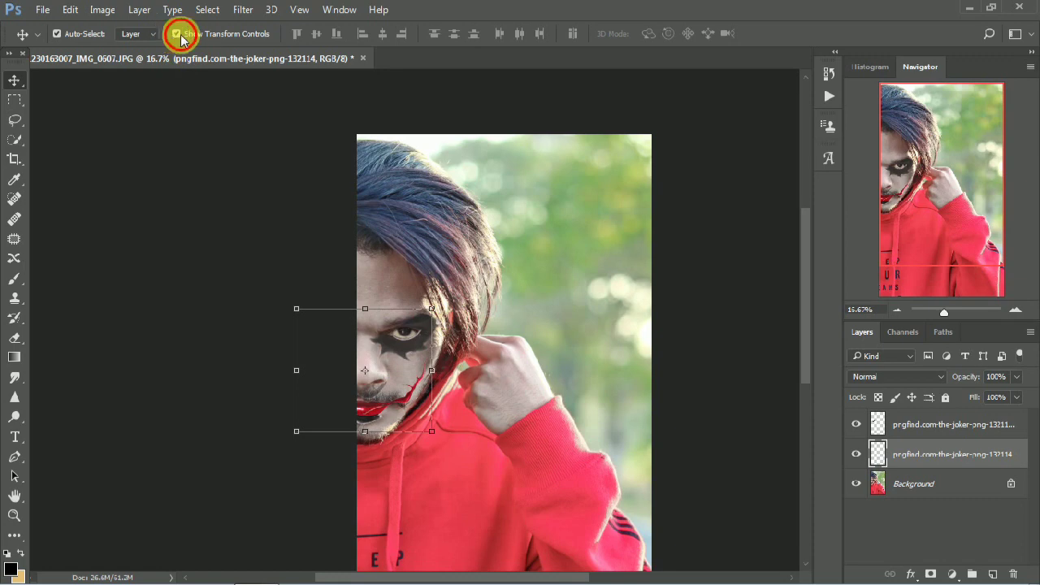
Erase more of the second Joker layer around the mouth, keeping the lip and cheek-slash paint.
key("ctrl+plus")
key("ctrl+plus")
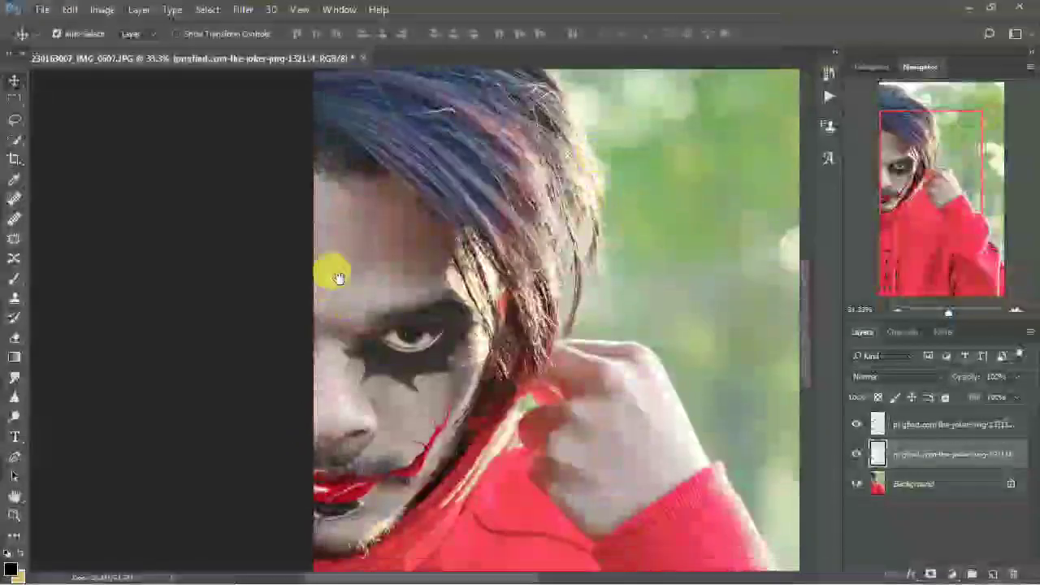
scroll(334, 276, "down", 3)
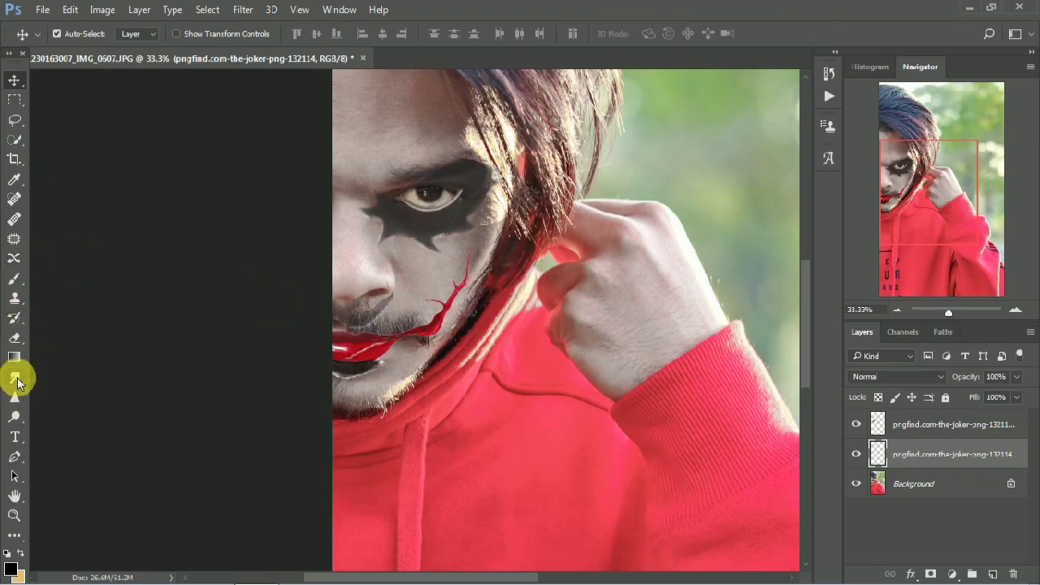
left_click(15, 338)
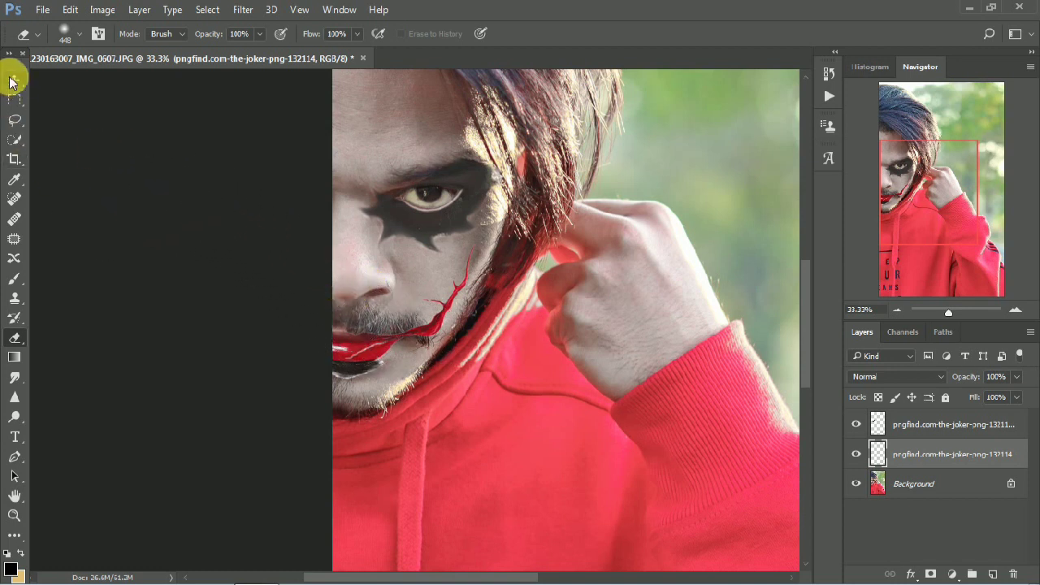
left_click(11, 82)
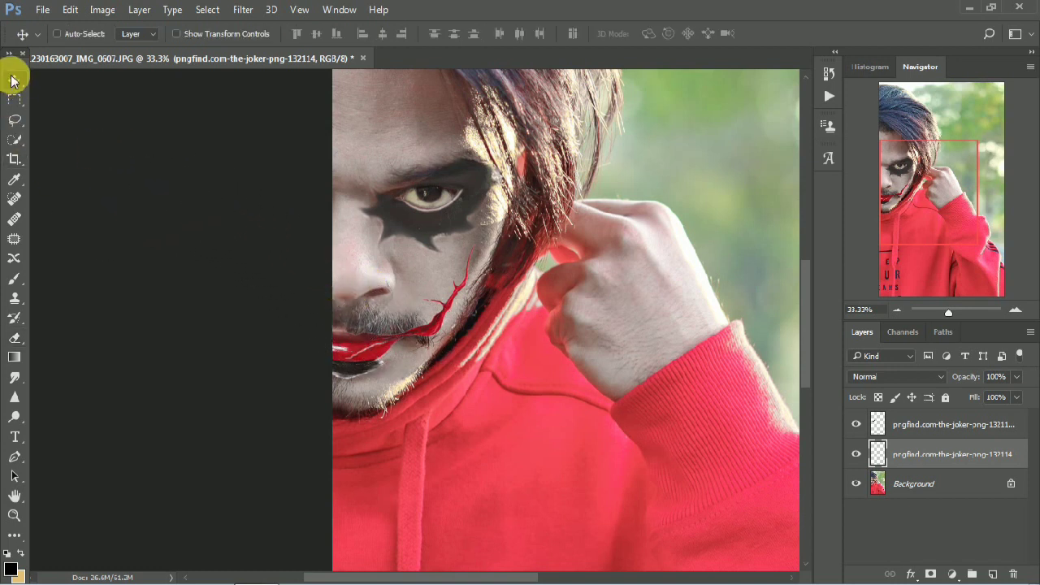
key("ctrl+minus")
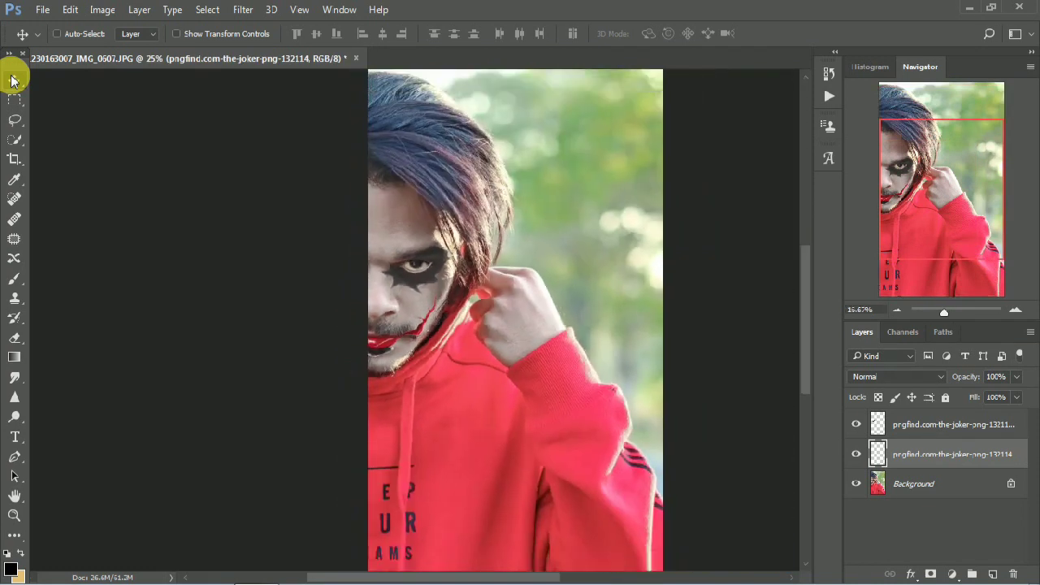
key("ctrl+minus")
key("ctrl+minus")
Cut the Background photo's Camera Raw saturation to Yellows -63 and Oranges -68.
left_click(933, 483)
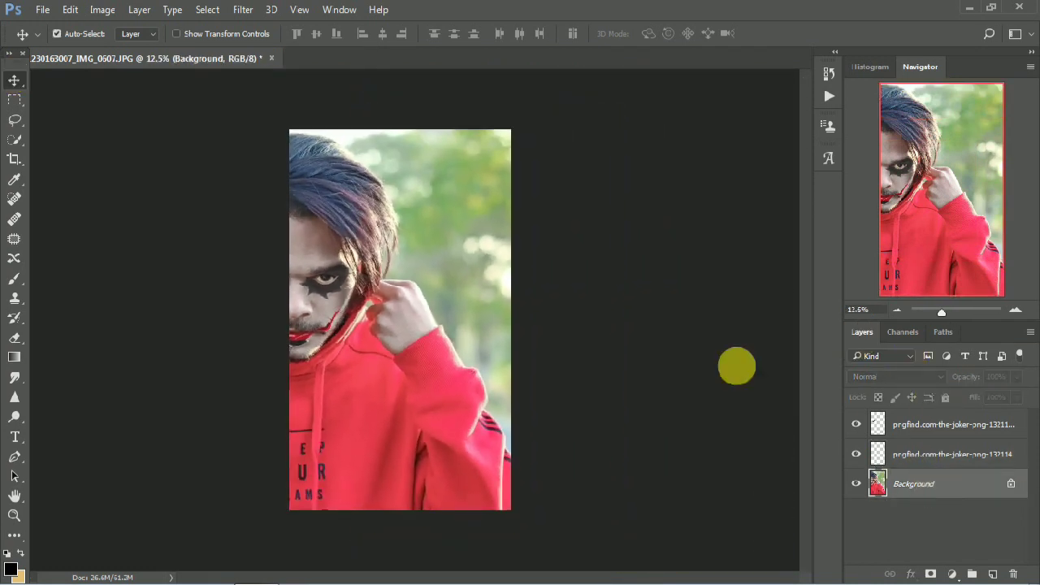
left_click(243, 10)
left_click(277, 97)
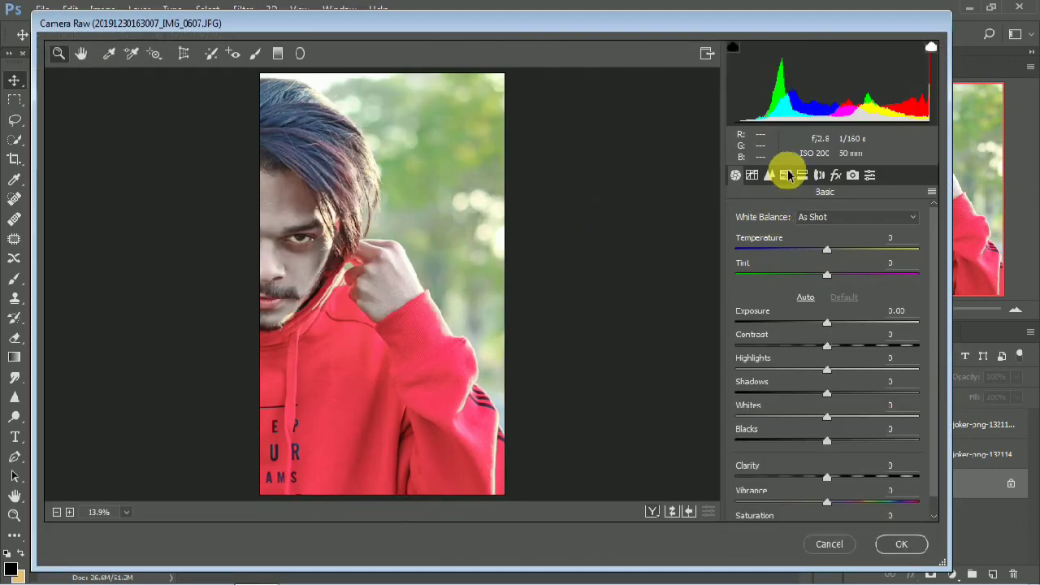
left_click(785, 175)
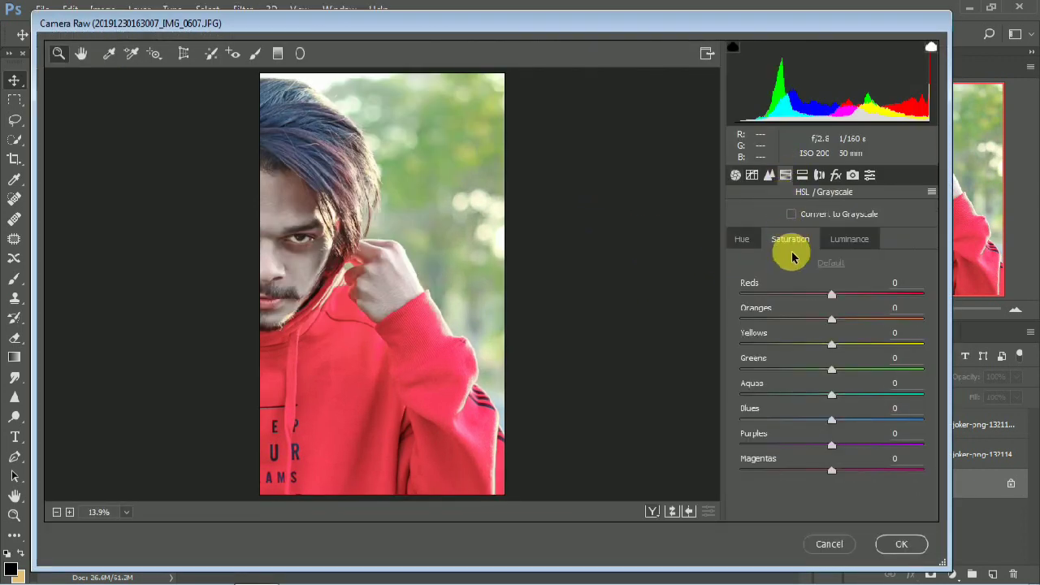
mouse_move(768, 348)
left_mouse_down()
mouse_move(802, 353)
mouse_move(785, 372)
mouse_move(748, 365)
mouse_move(778, 365)
left_mouse_up()
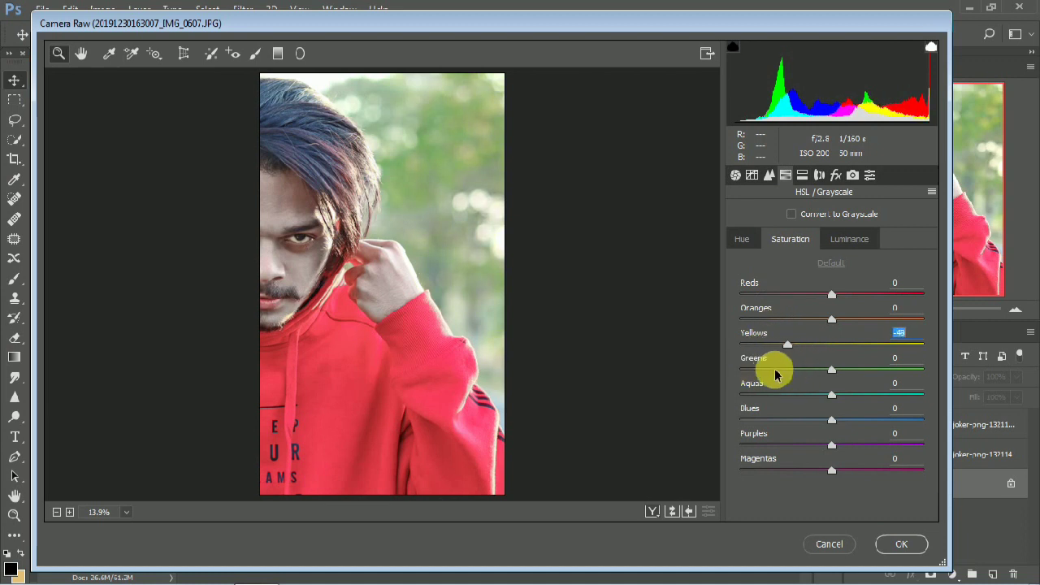
key("Up")
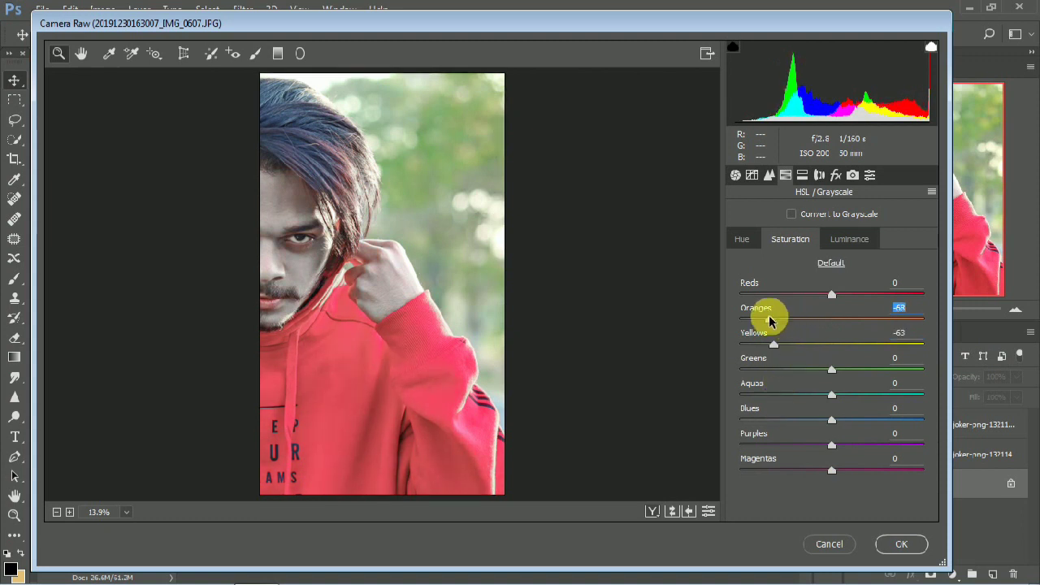
left_click(898, 542)
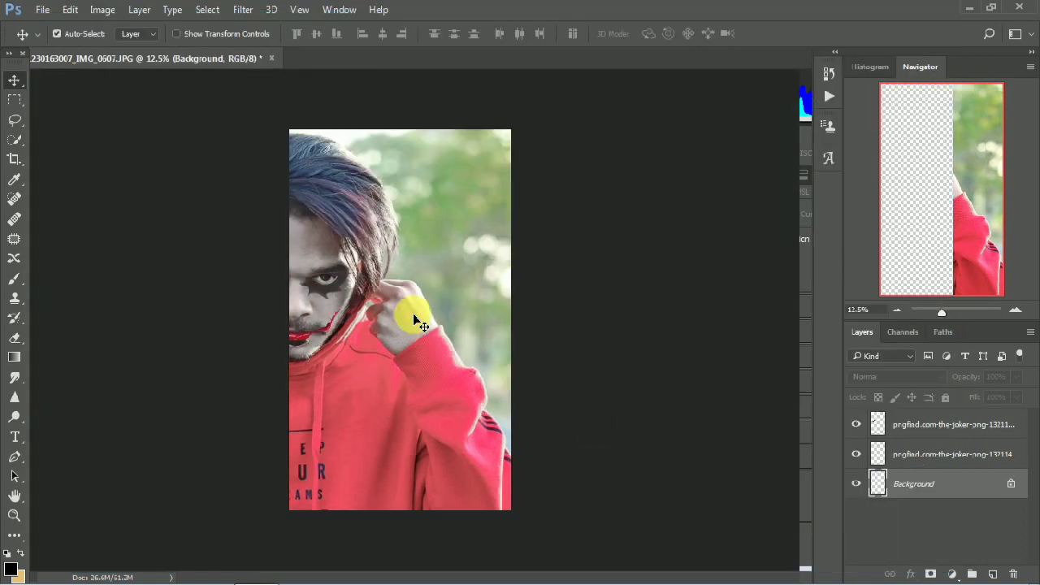
left_click(916, 431)
left_click(243, 9)
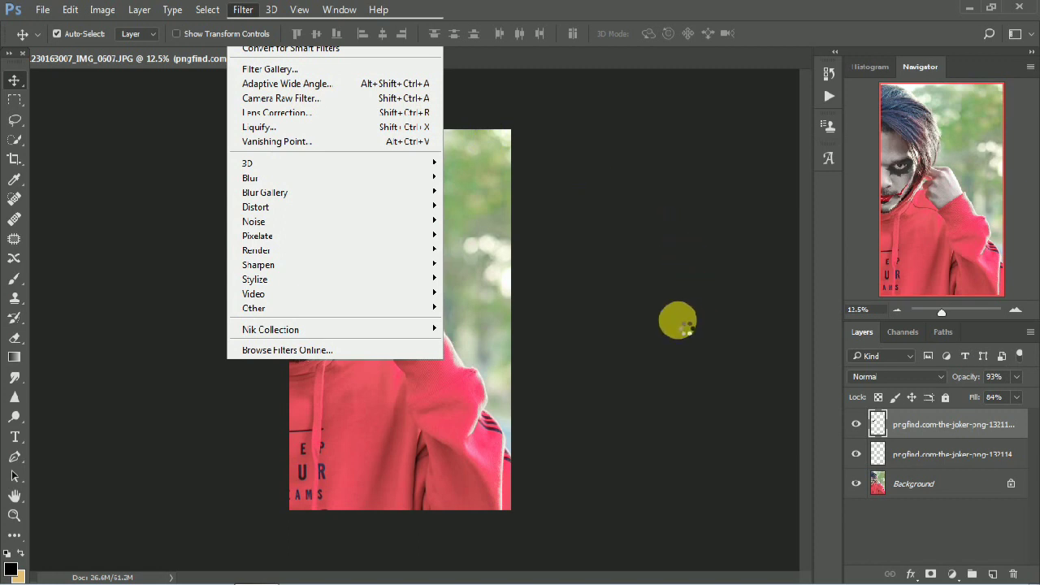
Grade the top Joker paint layer in Camera Raw with Clarity +30 and Blacks -18.
key("ctrl+shift+a")
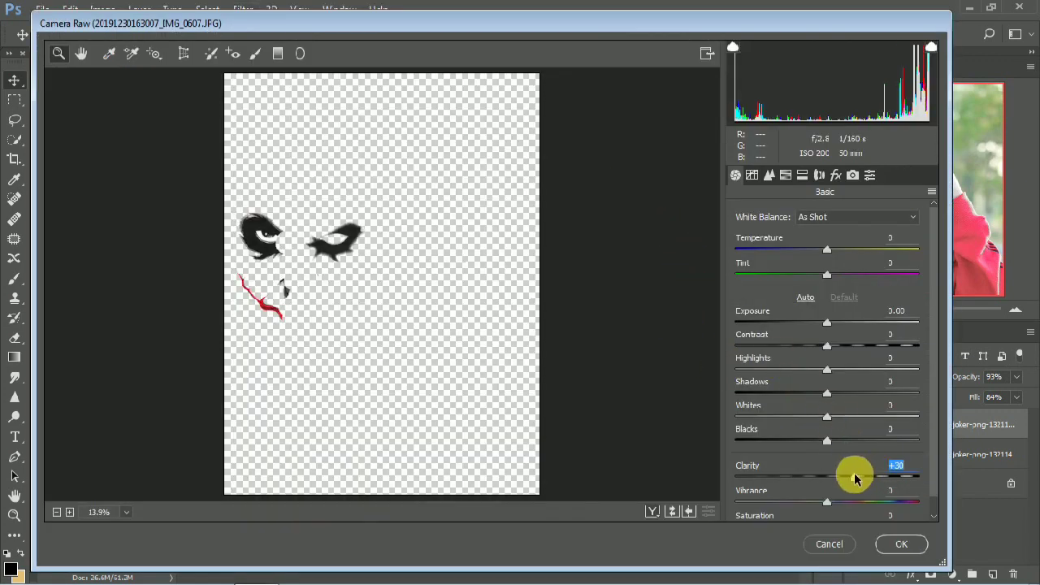
left_click(810, 440)
left_click(910, 544)
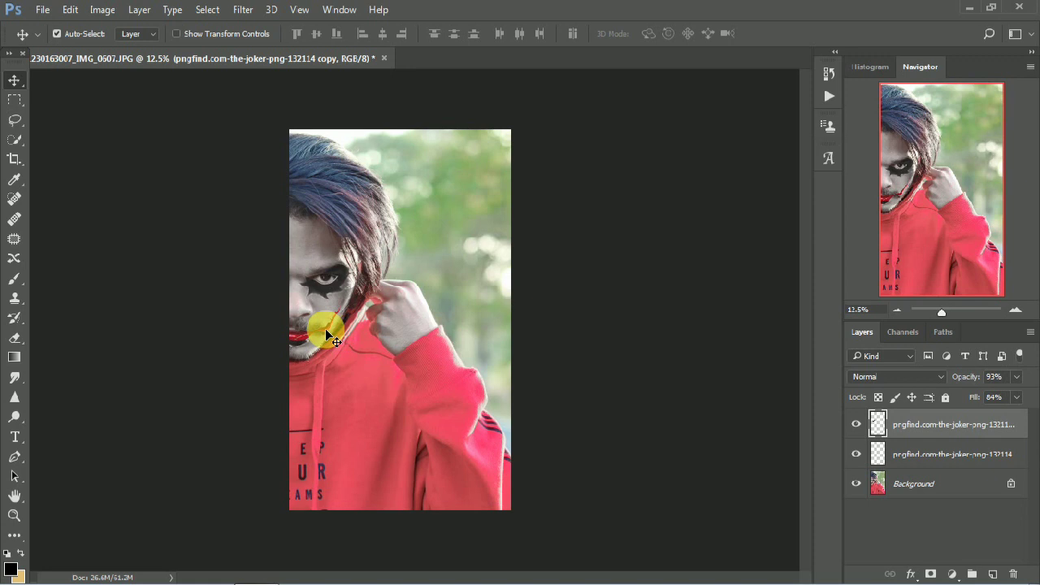
left_click(325, 328)
key("ctrl+plus")
key("ctrl+plus")
key("ctrl+plus")
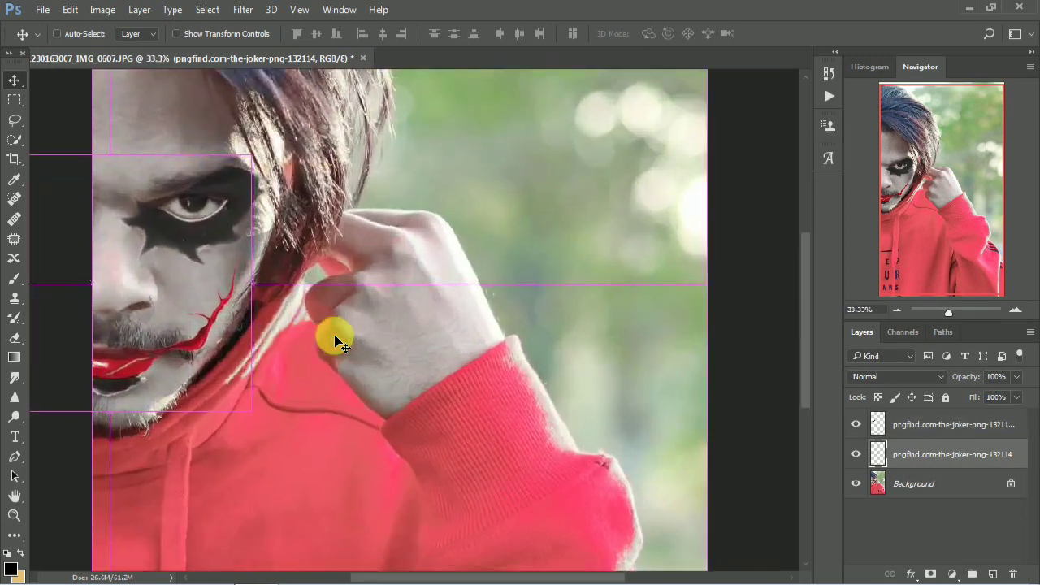
Set a 177 px Smudge brush at 9% strength and try smearing the lip paint, then undo.
key("ctrl+plus")
scroll(337, 341, "left", 3)
scroll(217, 295, "left", 2)
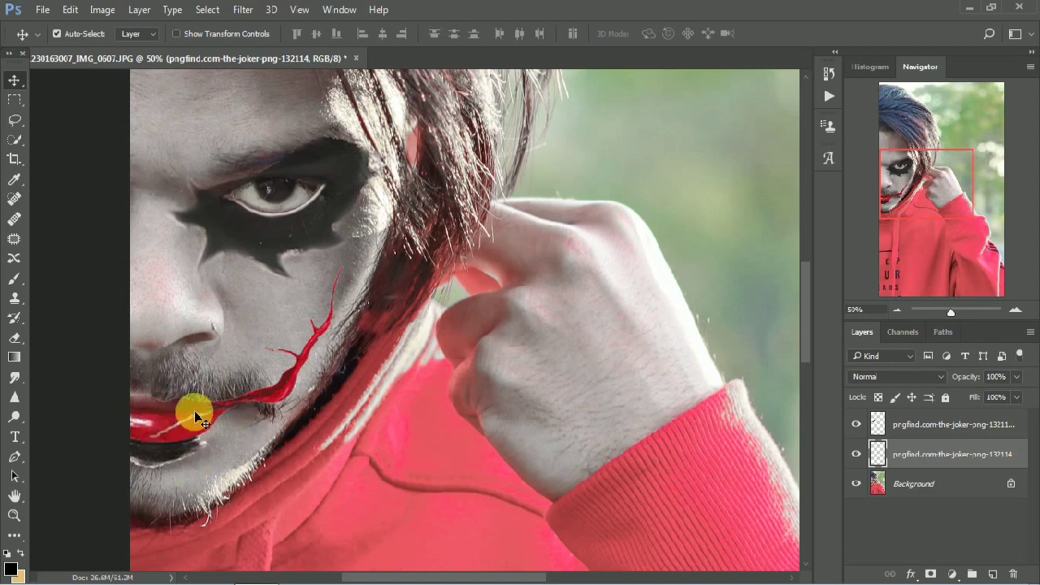
left_click(14, 378)
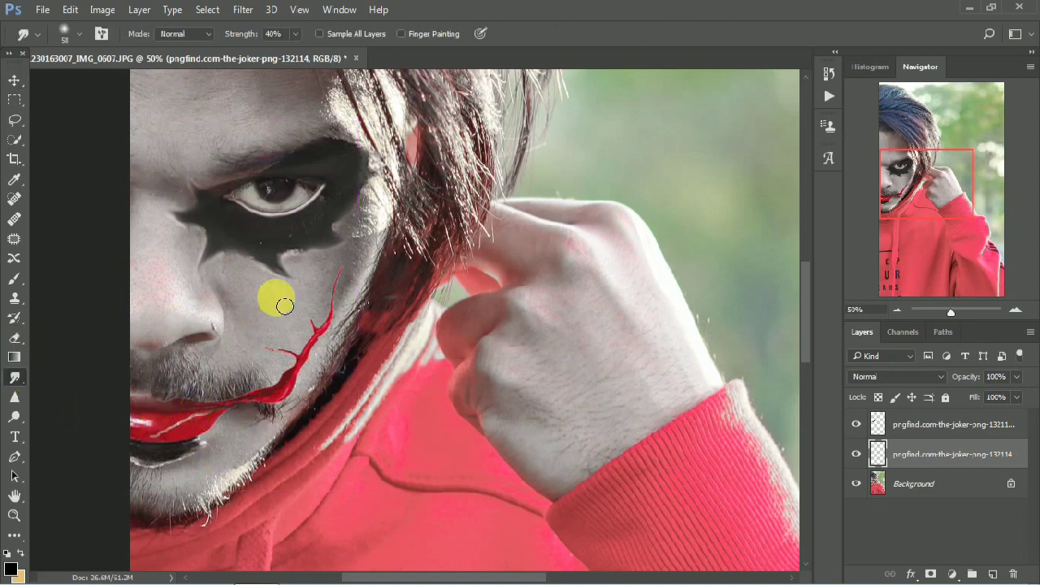
right_click(277, 300)
left_click(426, 519)
left_click(424, 278)
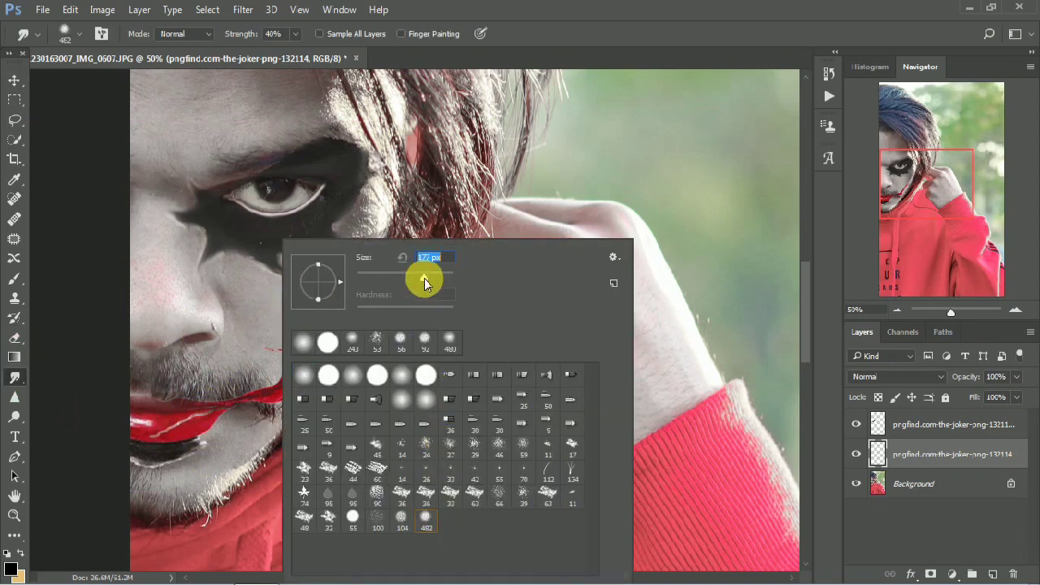
left_click(298, 34)
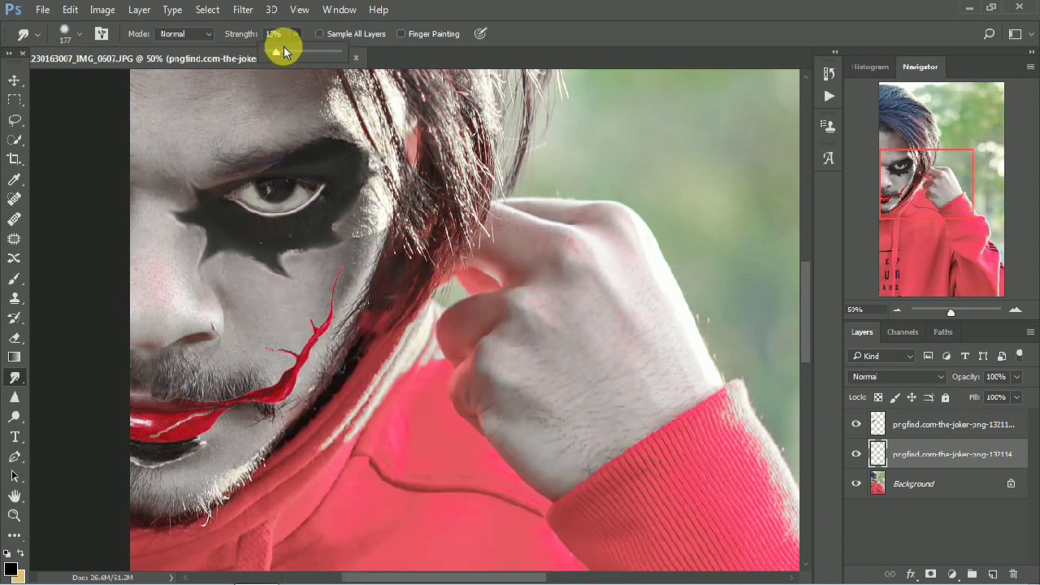
mouse_move(268, 398)
left_mouse_down()
mouse_move(204, 383)
mouse_move(254, 386)
mouse_move(366, 312)
mouse_move(370, 359)
mouse_move(333, 392)
mouse_move(329, 416)
mouse_move(278, 462)
mouse_move(256, 472)
mouse_move(261, 456)
mouse_move(186, 495)
mouse_move(236, 463)
mouse_move(263, 419)
mouse_move(267, 295)
mouse_move(290, 314)
mouse_move(323, 288)
mouse_move(260, 285)
mouse_move(277, 309)
mouse_move(252, 201)
mouse_move(325, 162)
mouse_move(378, 178)
mouse_move(378, 236)
mouse_move(359, 281)
mouse_move(232, 284)
mouse_move(230, 265)
mouse_move(196, 256)
mouse_move(198, 265)
mouse_move(208, 211)
mouse_move(275, 316)
mouse_move(318, 294)
mouse_move(296, 258)
mouse_move(232, 202)
mouse_move(270, 228)
mouse_move(330, 341)
mouse_move(330, 375)
mouse_move(353, 311)
mouse_move(241, 414)
mouse_move(208, 425)
mouse_move(198, 456)
mouse_move(182, 456)
mouse_move(195, 471)
mouse_move(198, 456)
mouse_move(223, 459)
mouse_move(217, 436)
mouse_move(171, 424)
mouse_move(244, 371)
mouse_move(318, 413)
mouse_move(423, 299)
left_mouse_up()
key("ctrl+z")
Switch between the top and second Joker paint layers and scroll to review the image.
left_click(911, 429)
left_click(894, 453)
scroll(492, 248, "down", 1)
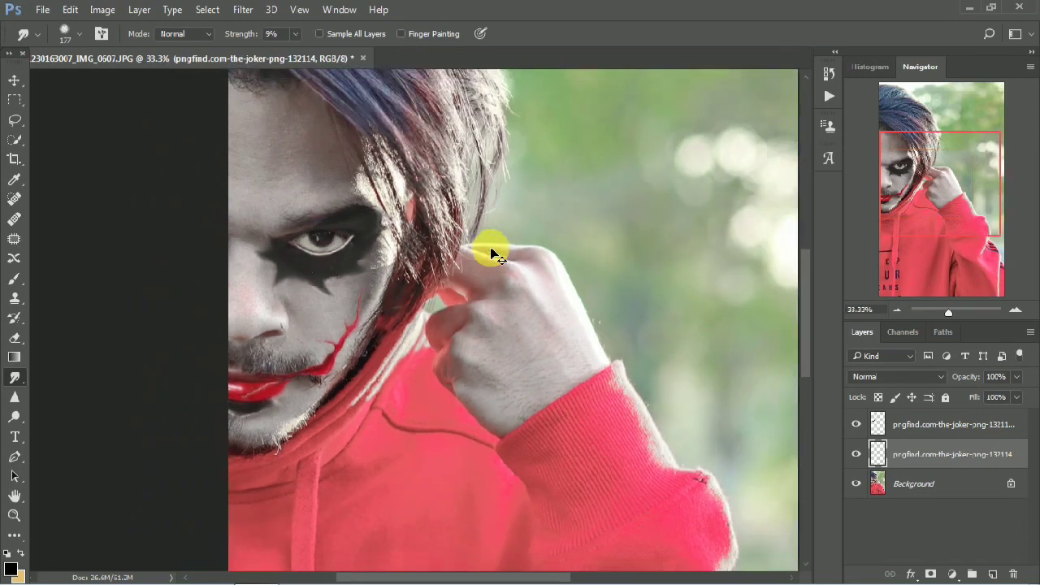
scroll(492, 255, "down", 1)
scroll(496, 254, "down", 1)
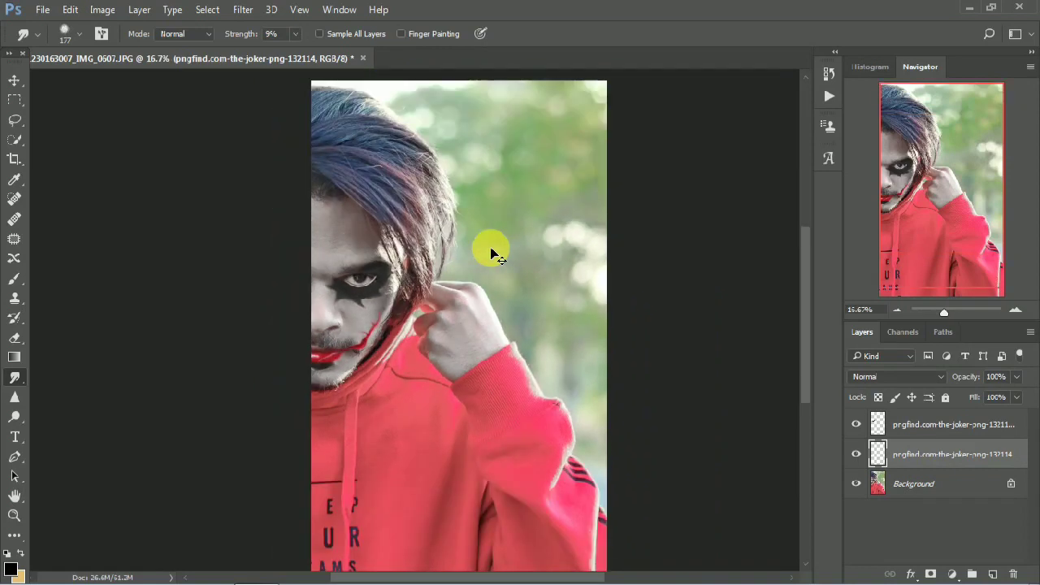
scroll(490, 249, "down", 1)
scroll(498, 254, "up", 1)
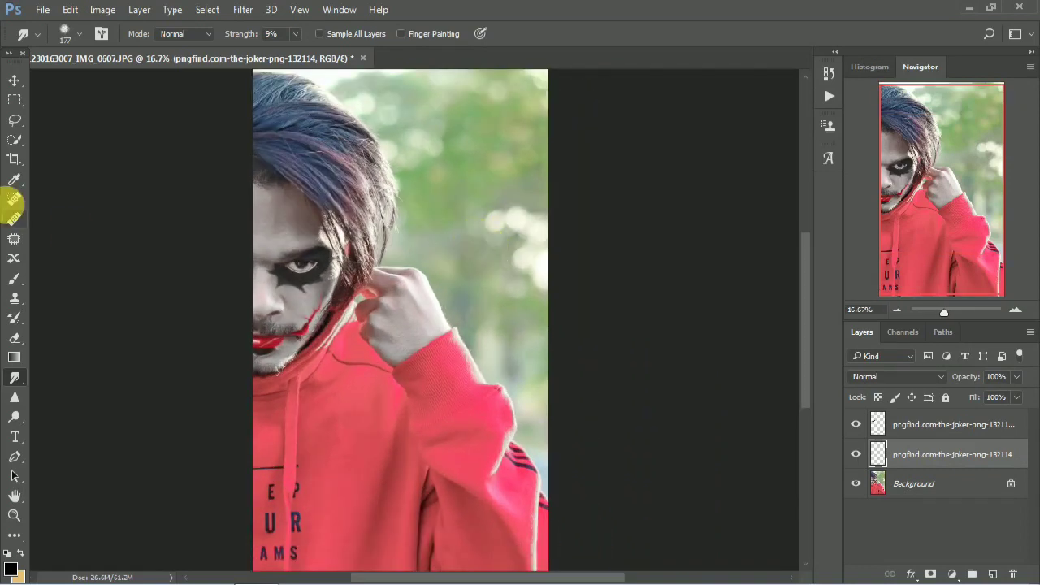
Flatten all layers into a single Background layer.
left_click(14, 80)
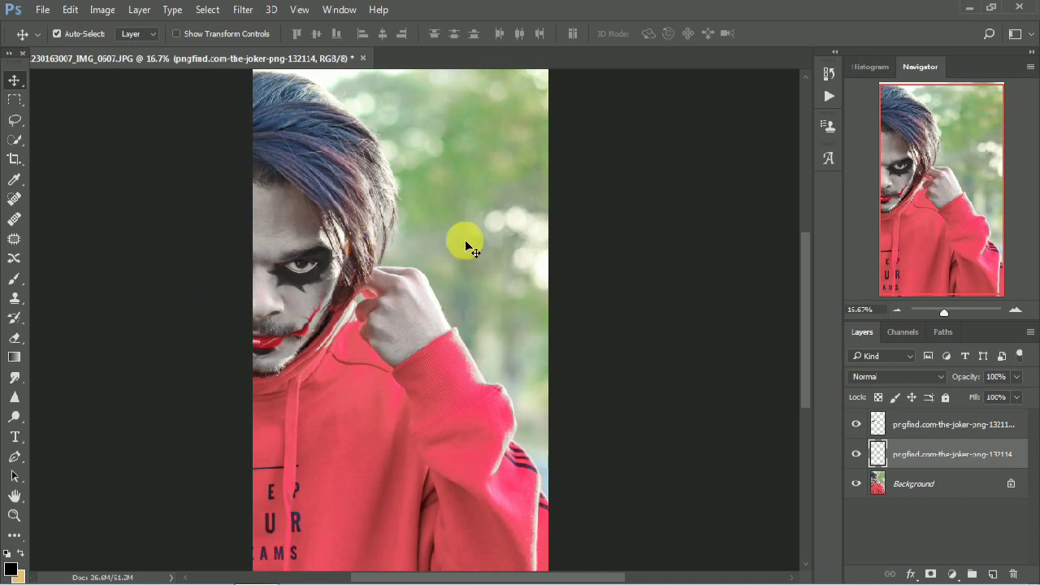
right_click(975, 439)
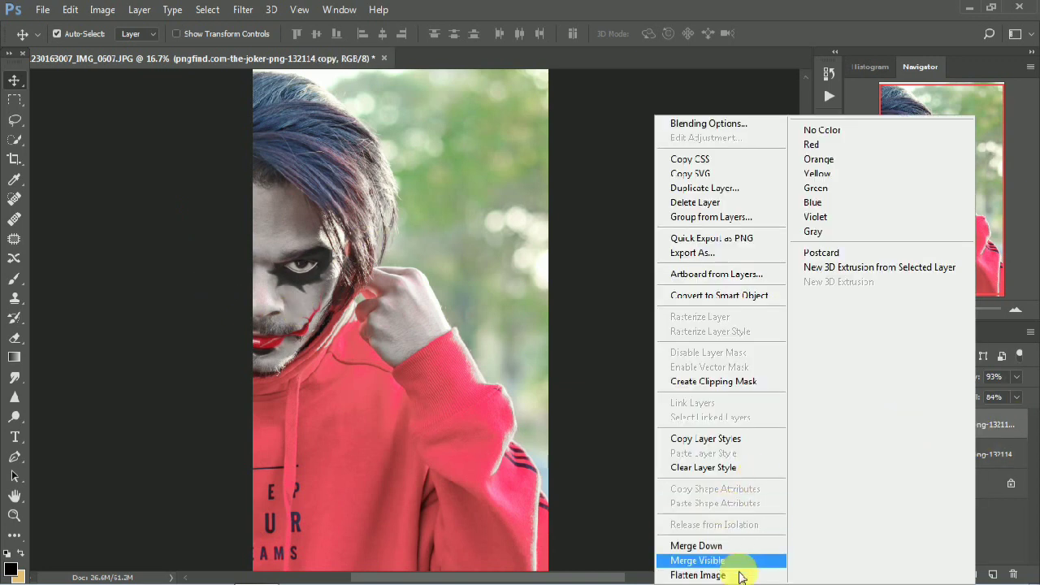
left_click(732, 574)
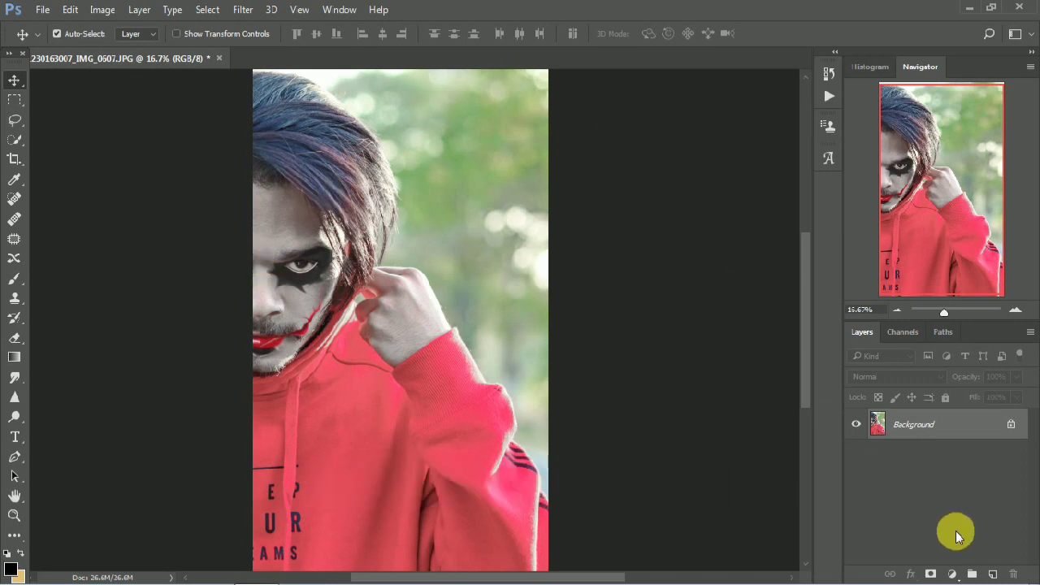
Add a Color Balance adjustment at Cyan-Red -32 and a Vibrance adjustment at +100.
left_click(954, 573)
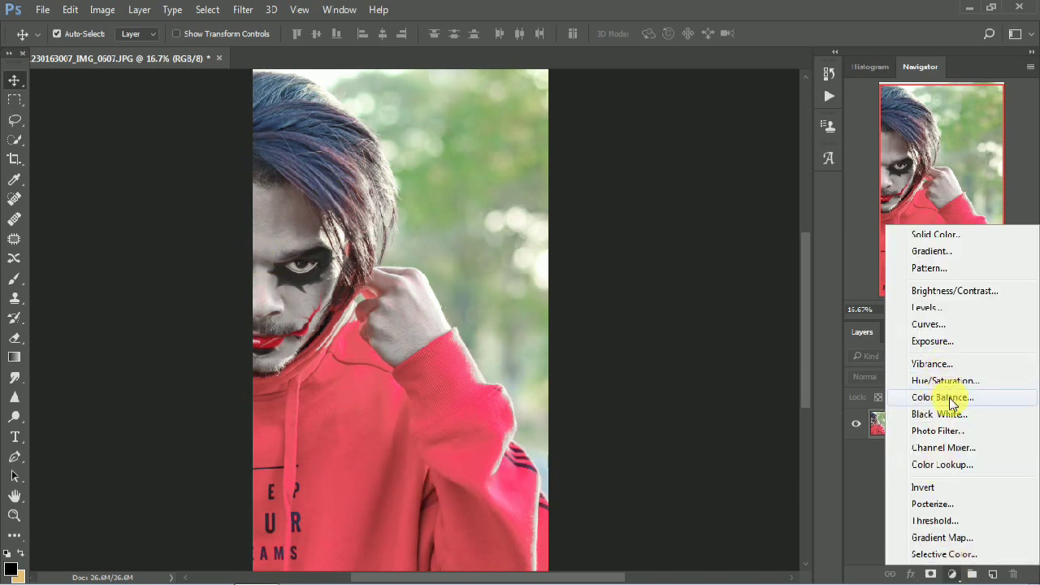
left_click(950, 399)
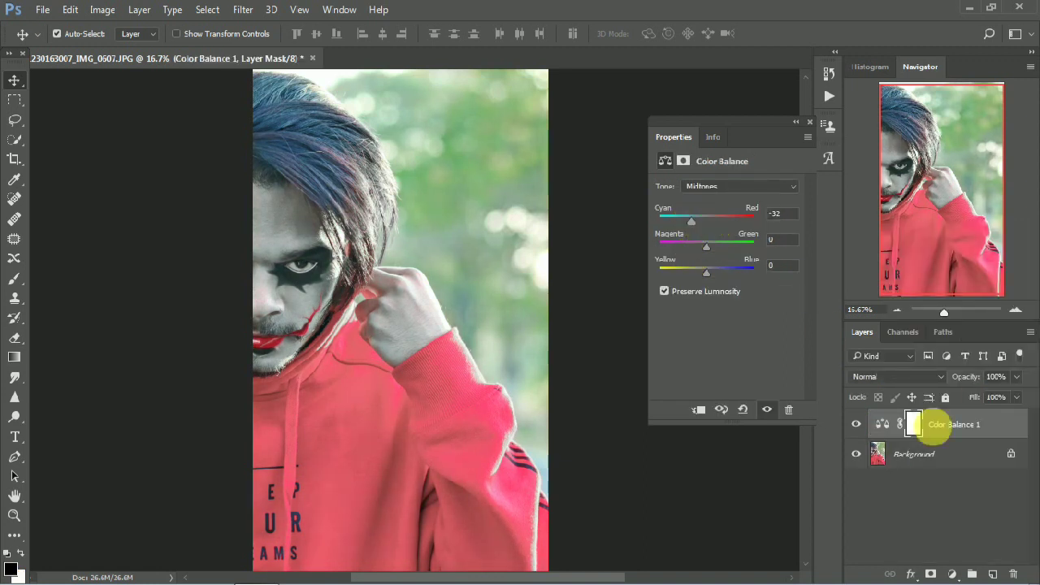
left_click(952, 574)
left_click(931, 373)
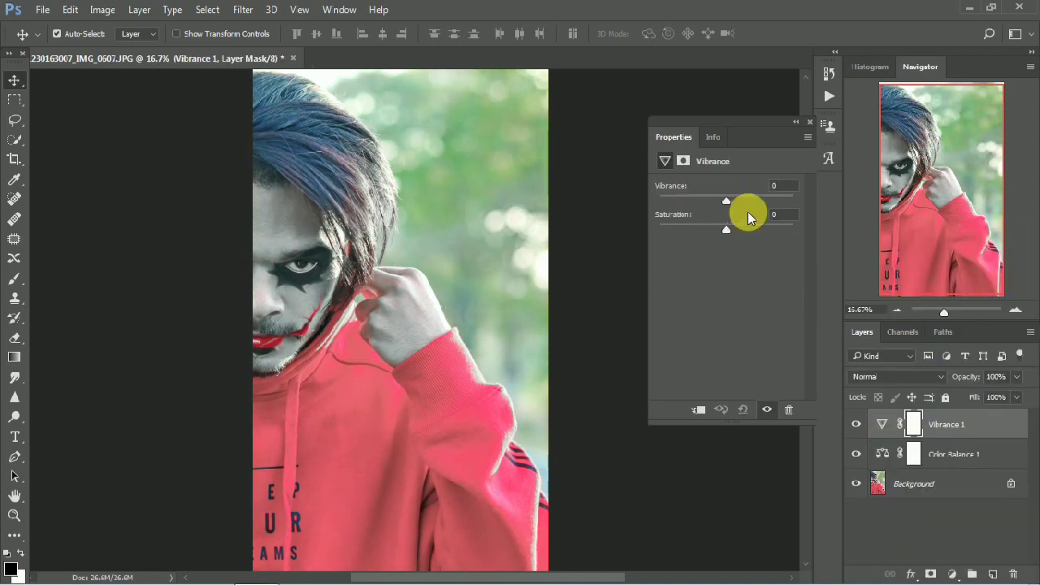
left_click_drag(756, 201, 773, 207)
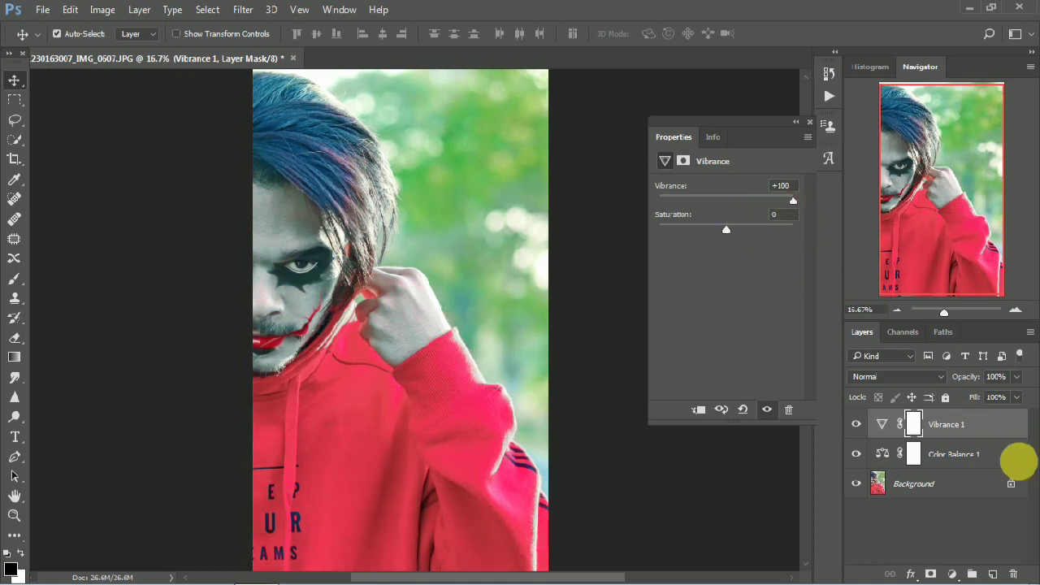
Flatten the adjustment layers into the Background again.
right_click(980, 428)
left_click(704, 574)
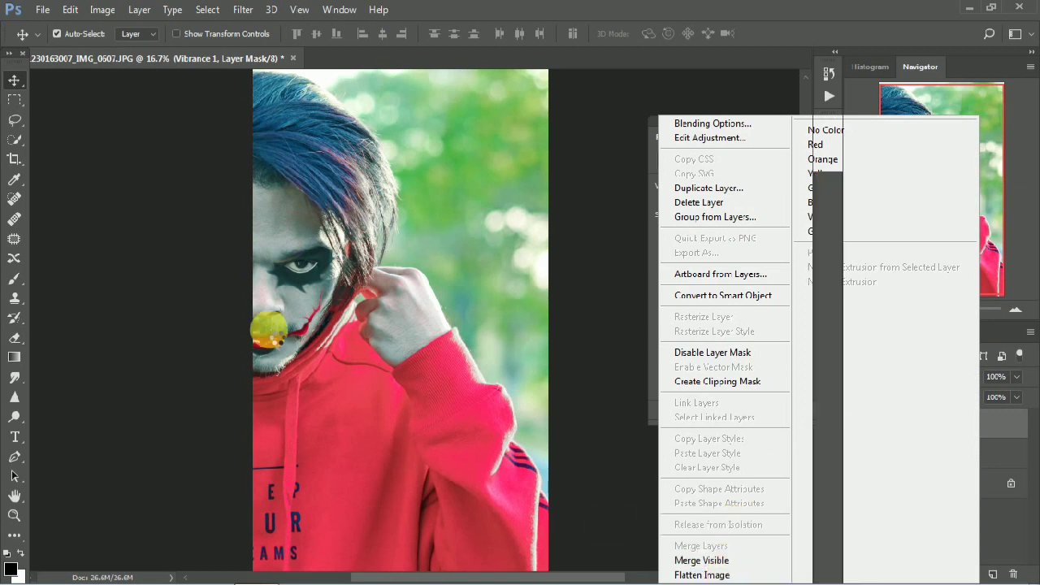
left_click(243, 9)
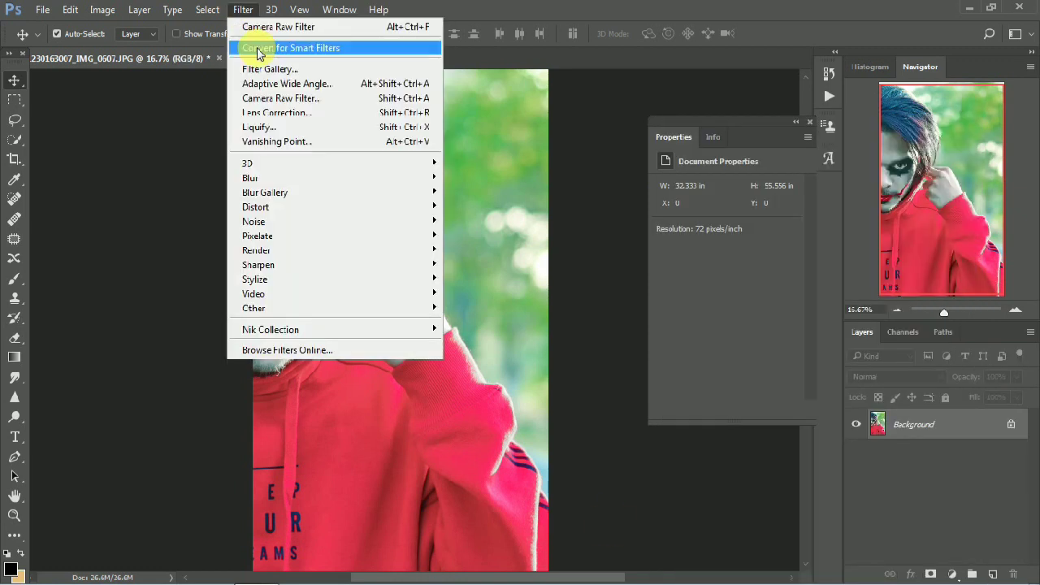
Set Camera Raw HSL to Greens hue -64 and saturation Greens +38, Yellows -63, Oranges -31, Reds -2.
left_click(295, 99)
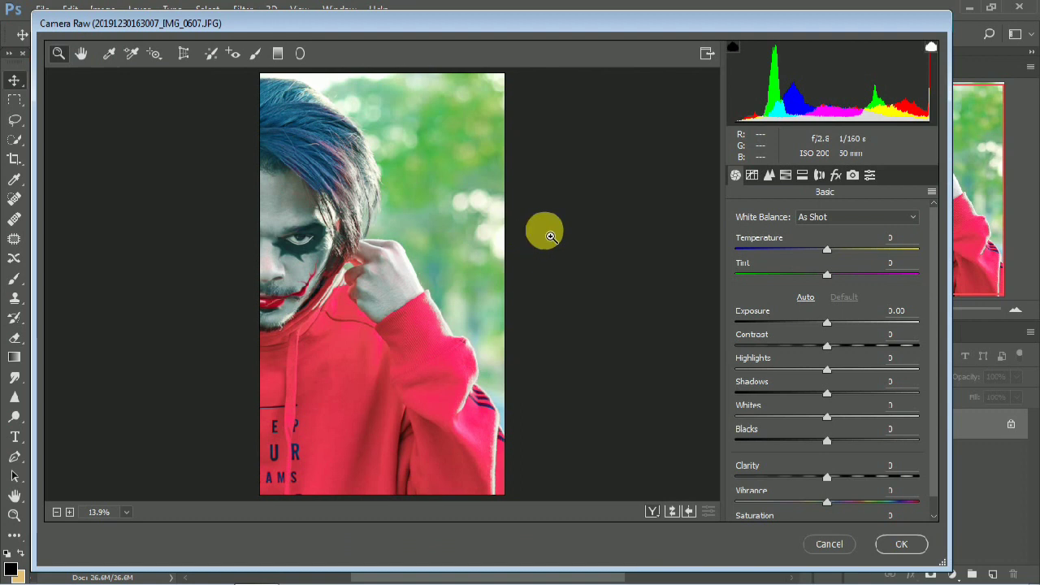
left_click(786, 174)
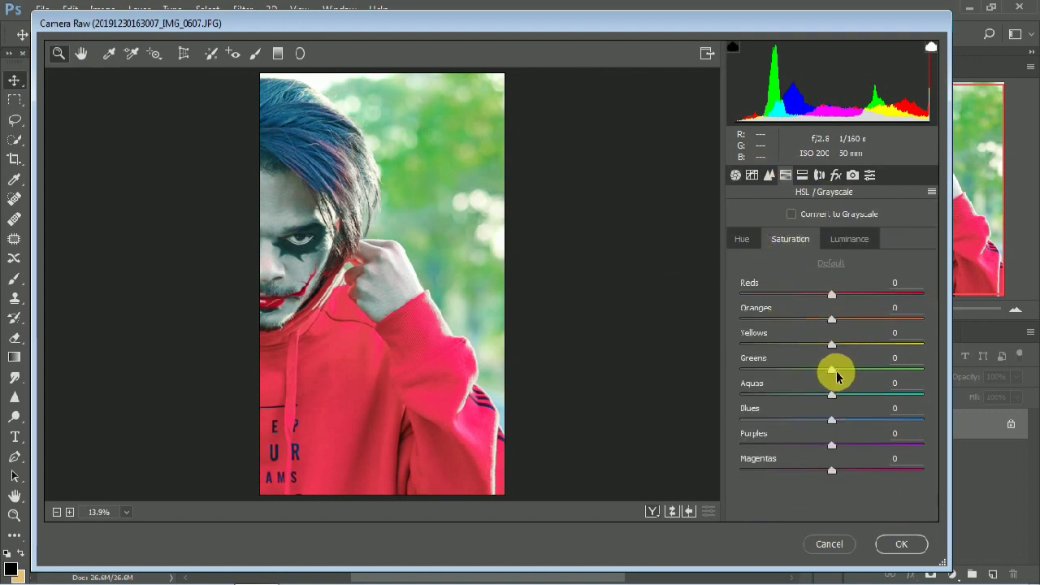
left_click_drag(833, 372, 866, 371)
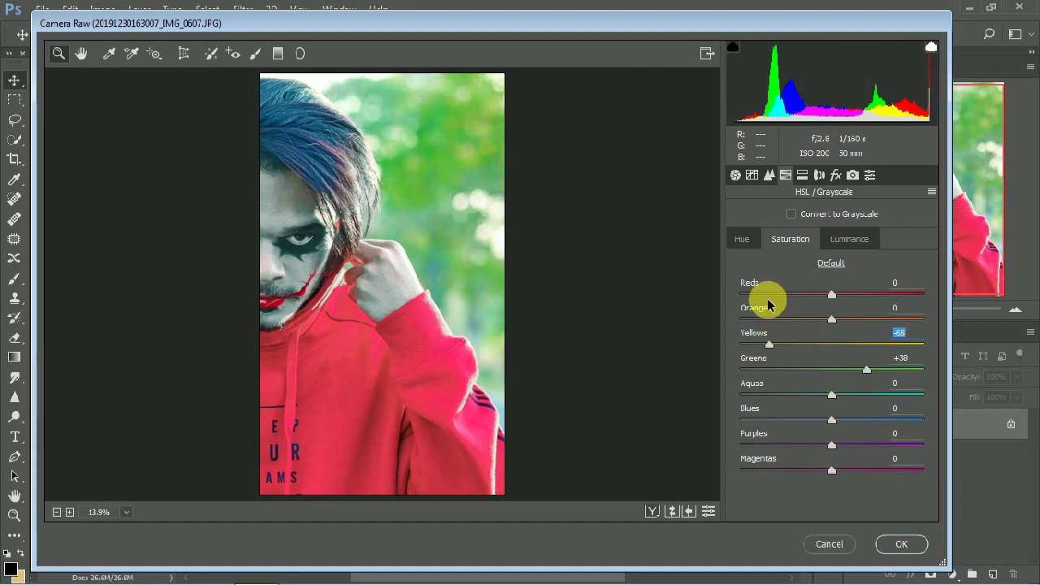
left_click(742, 239)
left_click_drag(829, 369, 781, 378)
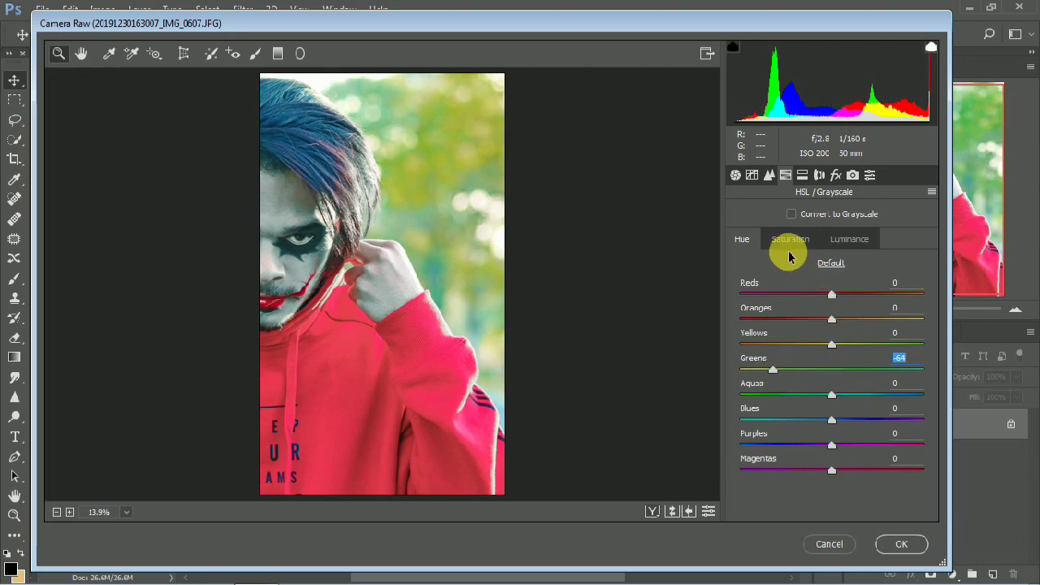
left_click(789, 239)
mouse_move(831, 297)
left_mouse_down()
mouse_move(857, 301)
mouse_move(835, 303)
left_mouse_up()
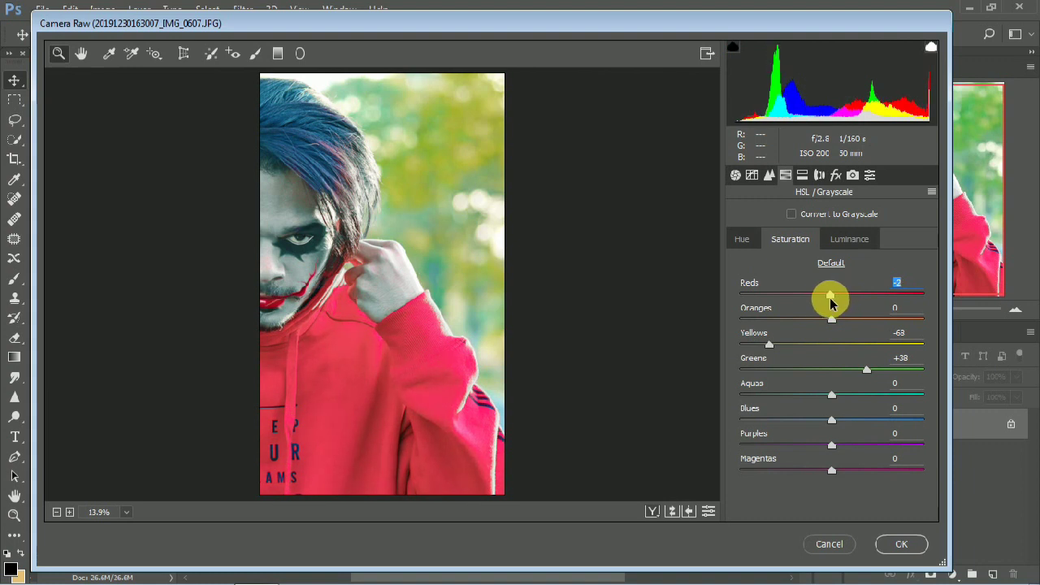
left_click(846, 240)
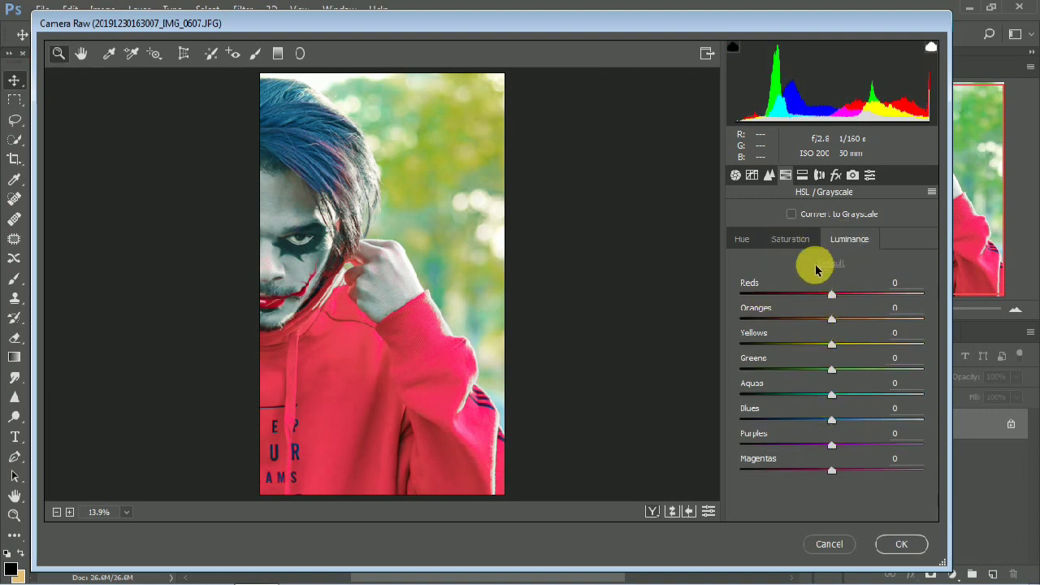
left_click(793, 239)
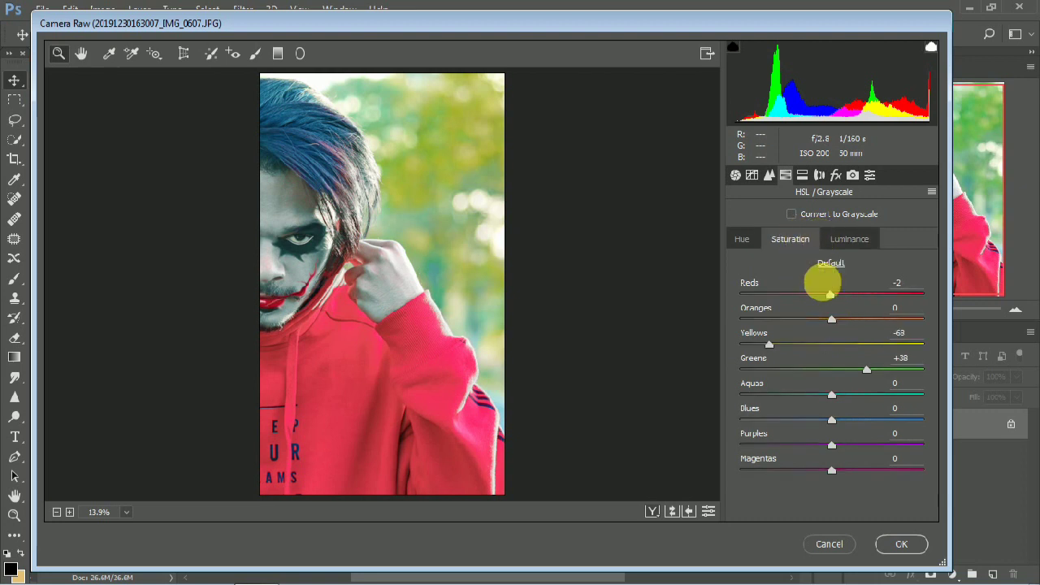
left_click_drag(832, 318, 804, 323)
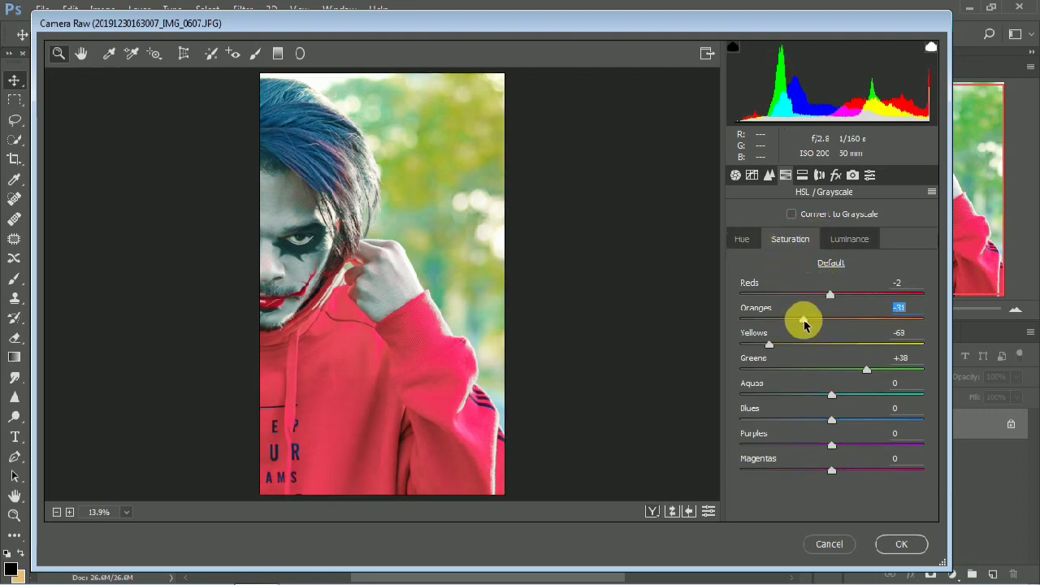
left_click(898, 545)
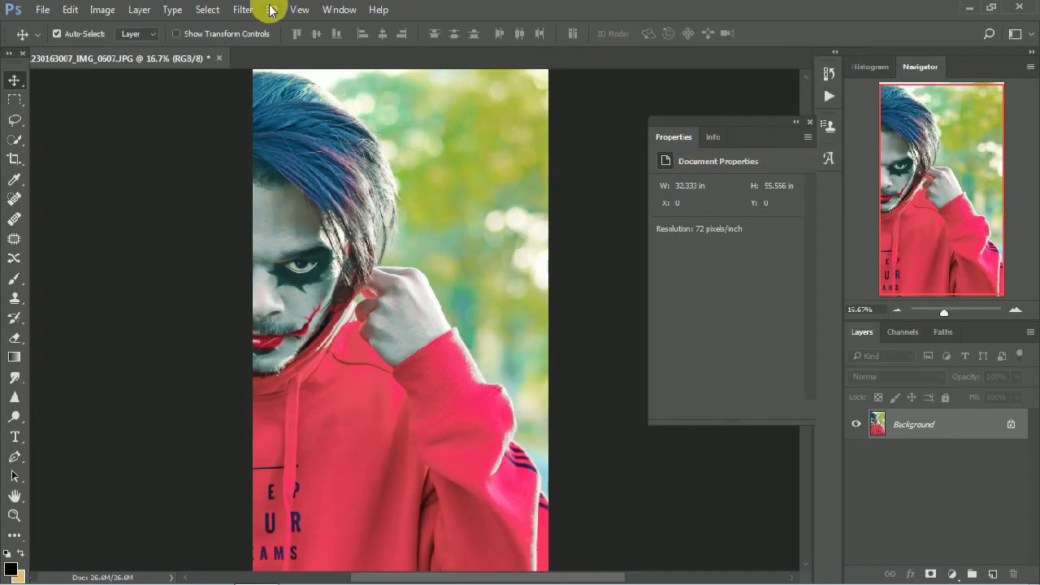
Draw a diagonal Camera Raw graduated filter across the photo.
left_click(243, 12)
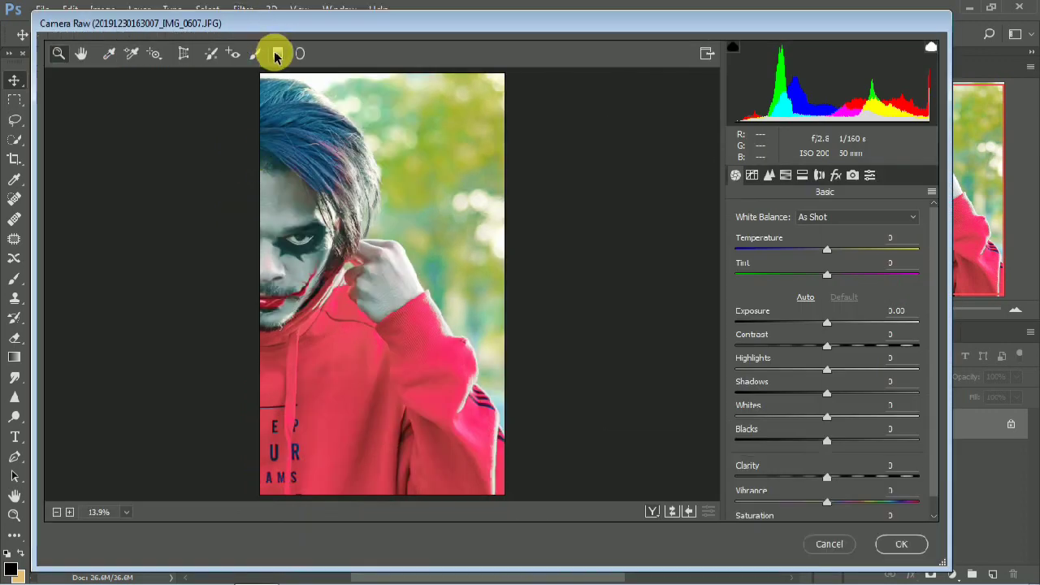
left_click(276, 54)
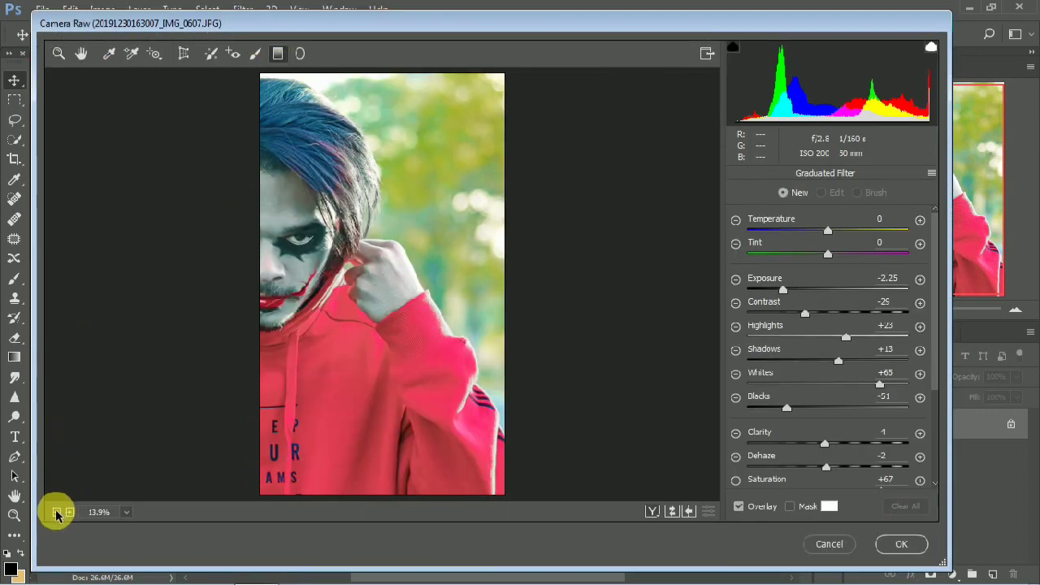
left_click(56, 511)
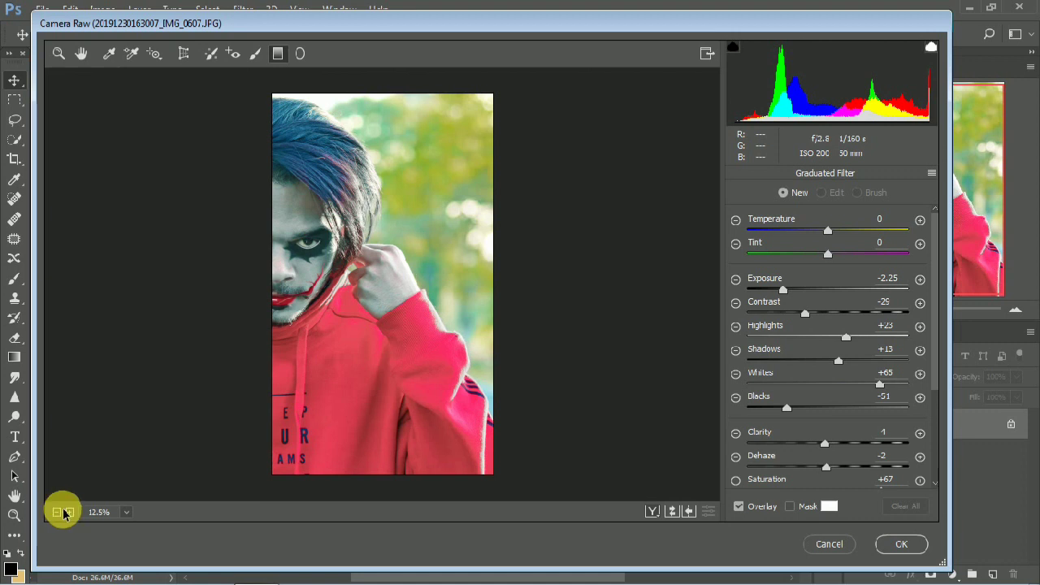
left_click(63, 513)
mouse_move(297, 423)
left_mouse_down()
mouse_move(481, 256)
mouse_move(468, 276)
left_mouse_up()
left_click_drag(310, 434, 336, 410)
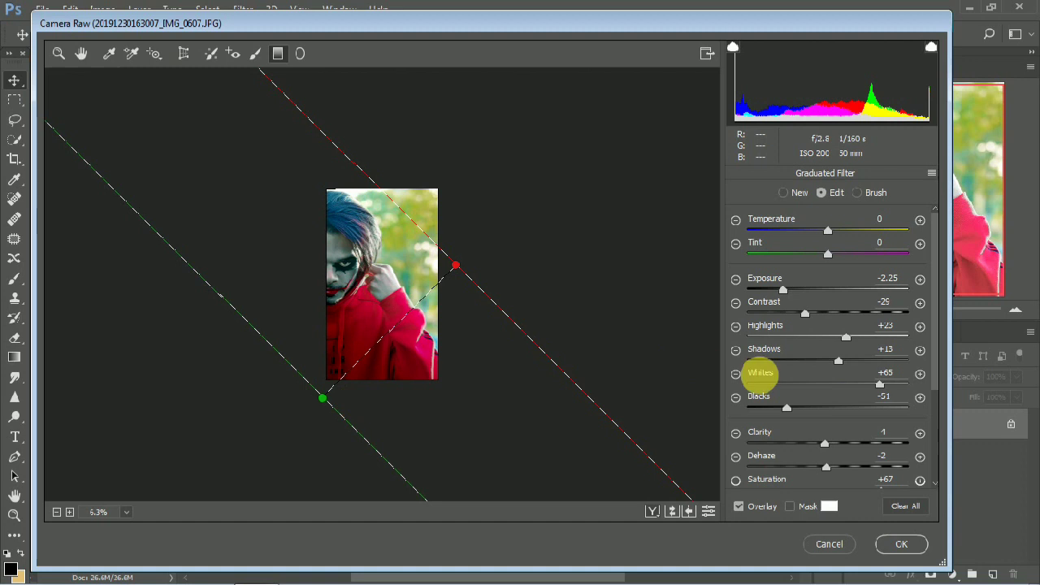
Give the gradient Clarity +33, Shadows -53, Whites +6 and more contrast, then apply it.
mouse_move(825, 443)
left_mouse_down()
mouse_move(796, 443)
mouse_move(852, 443)
mouse_move(785, 472)
mouse_move(811, 467)
left_mouse_up()
left_click_drag(839, 360, 785, 360)
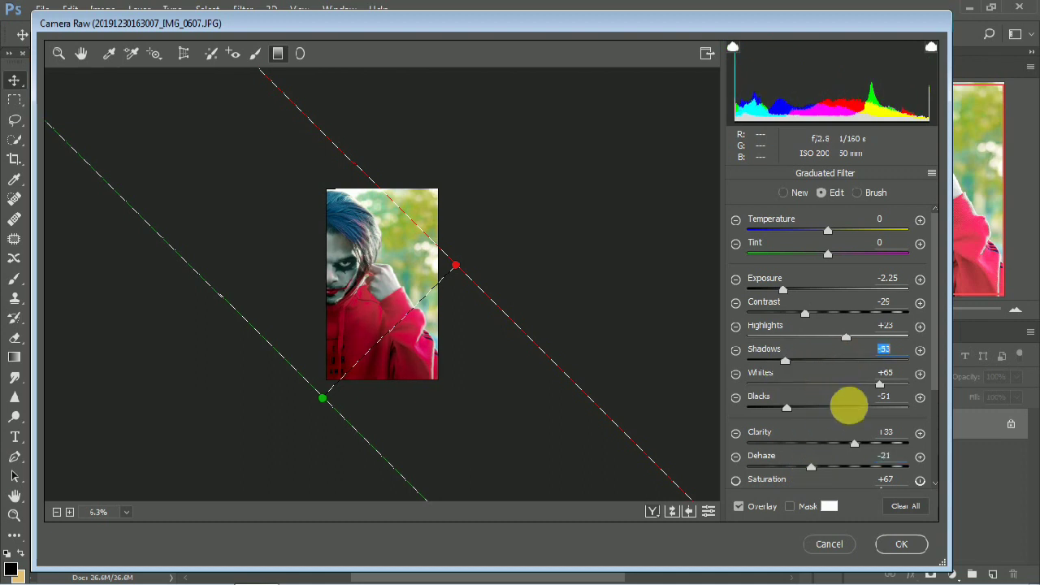
left_click_drag(881, 385, 832, 385)
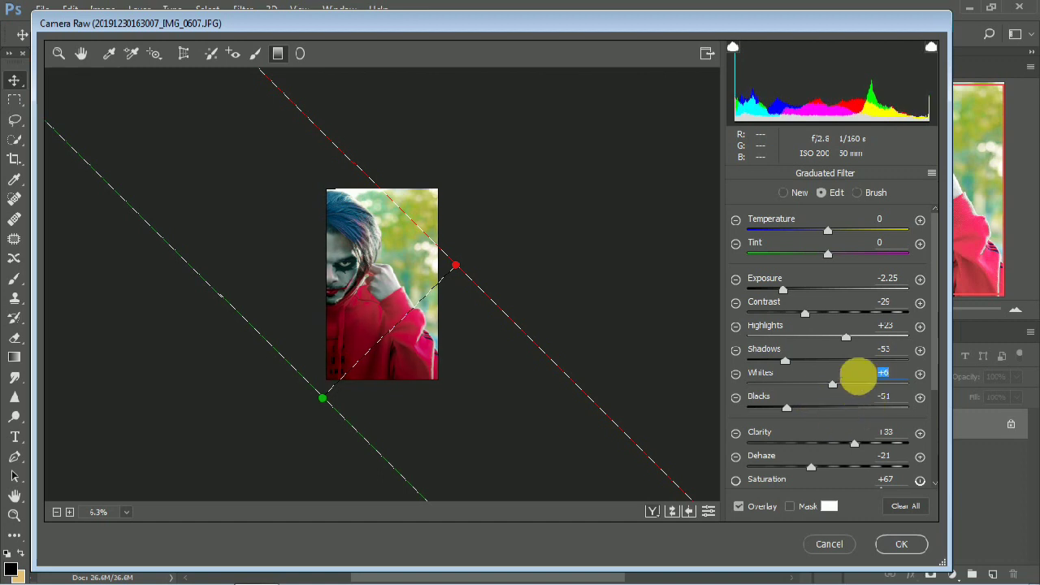
mouse_move(805, 314)
left_mouse_down()
mouse_move(858, 314)
mouse_move(817, 325)
mouse_move(817, 344)
mouse_move(864, 344)
mouse_move(803, 374)
left_mouse_up()
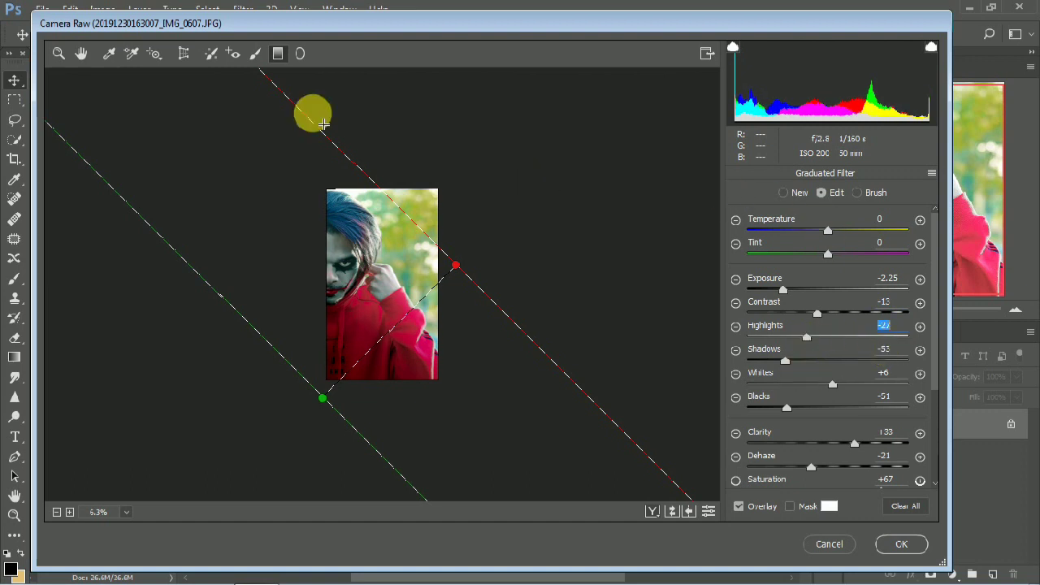
left_click(59, 59)
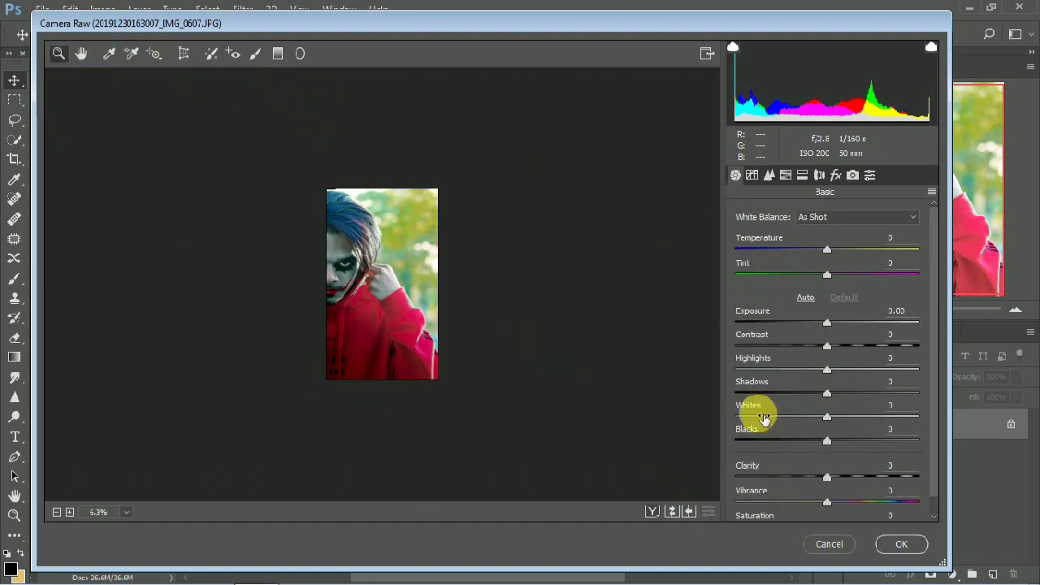
left_click(901, 544)
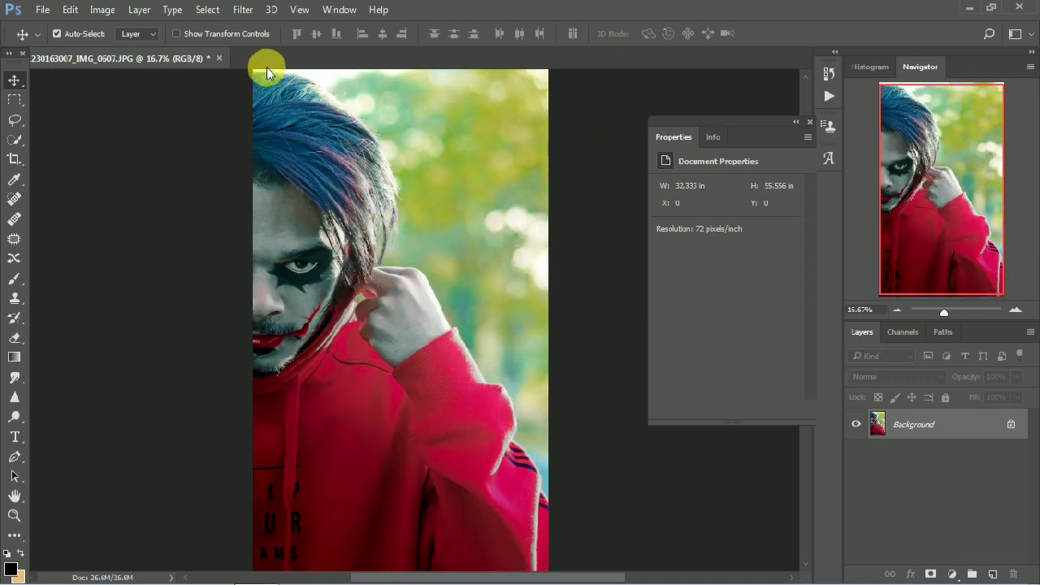
Place the glow image S.R (27) from D:\kkk\coler as an embedded layer.
left_click(45, 8)
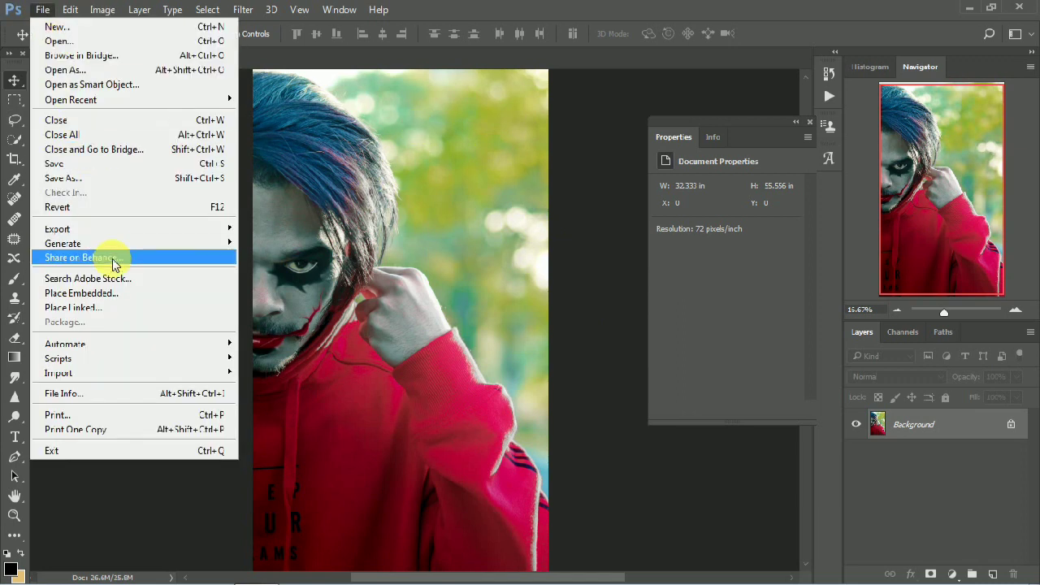
left_click(105, 296)
left_click(73, 328)
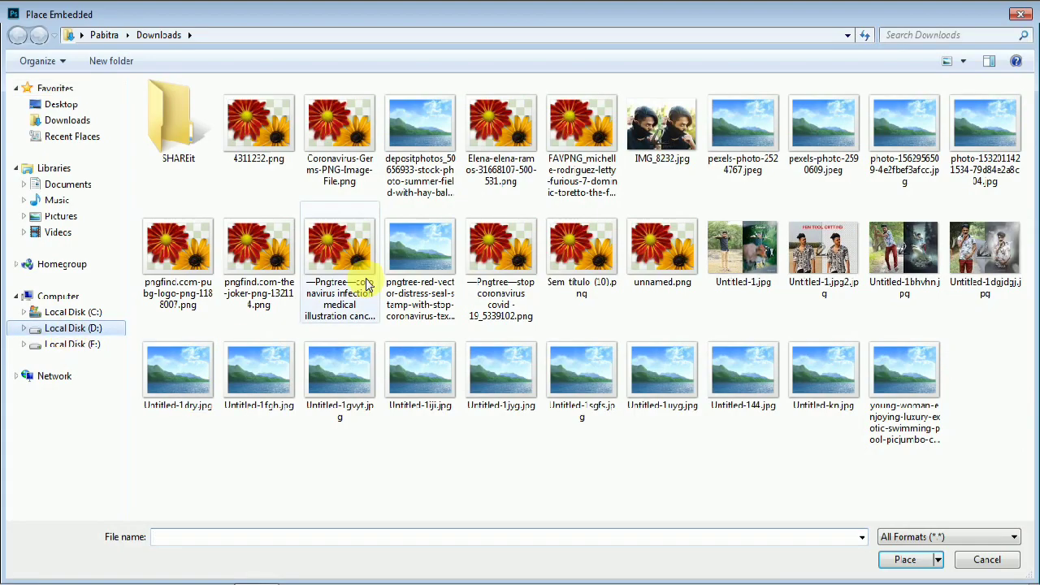
double_click(705, 114)
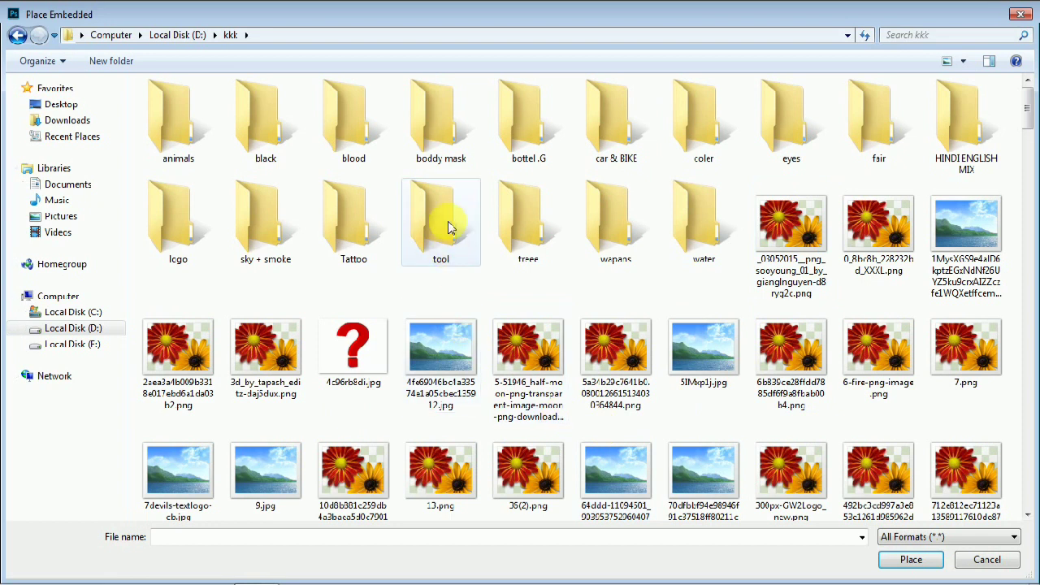
double_click(703, 122)
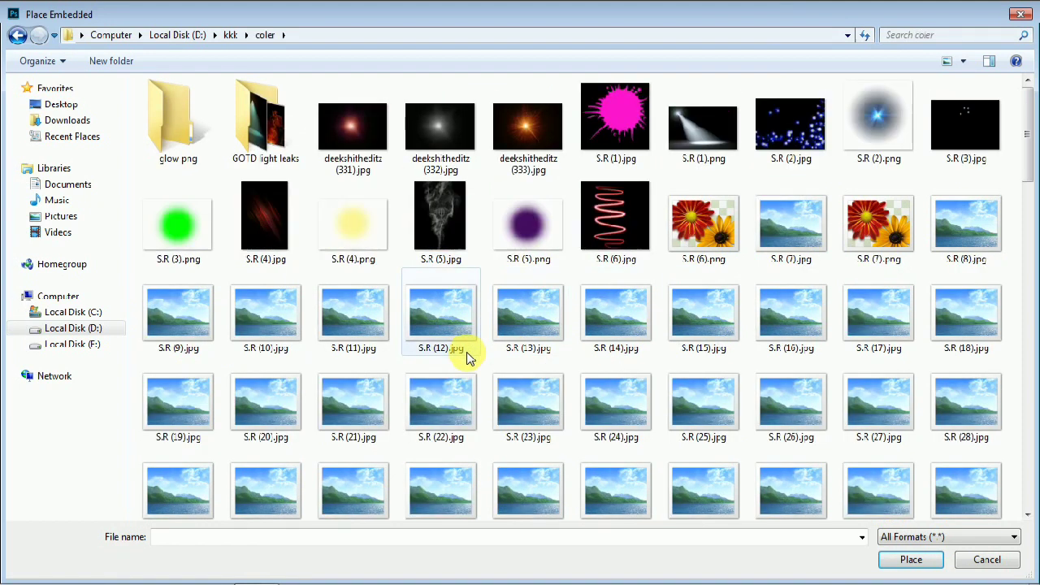
scroll(468, 356, "down", 2)
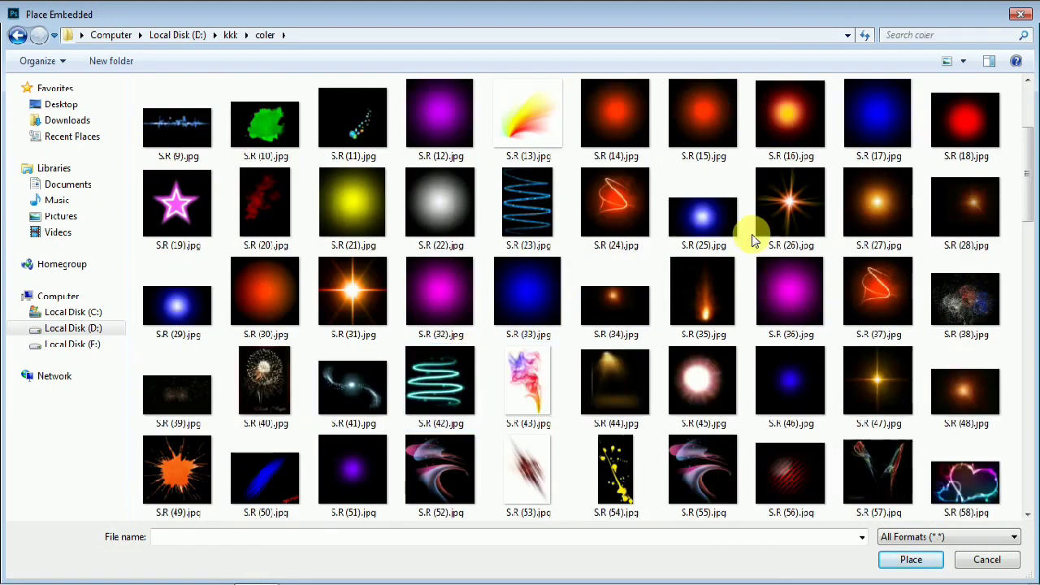
double_click(899, 211)
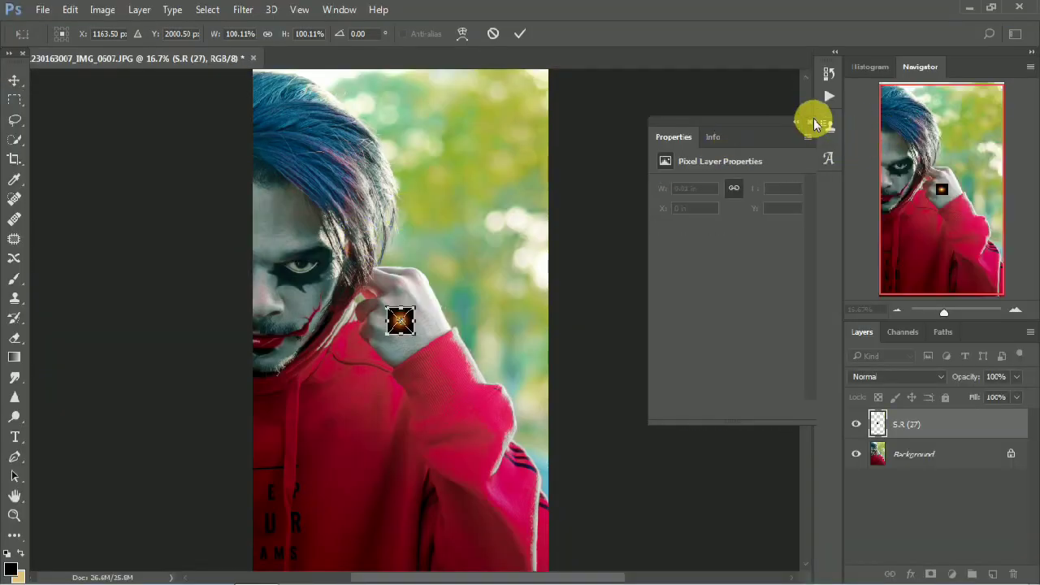
left_click(809, 122)
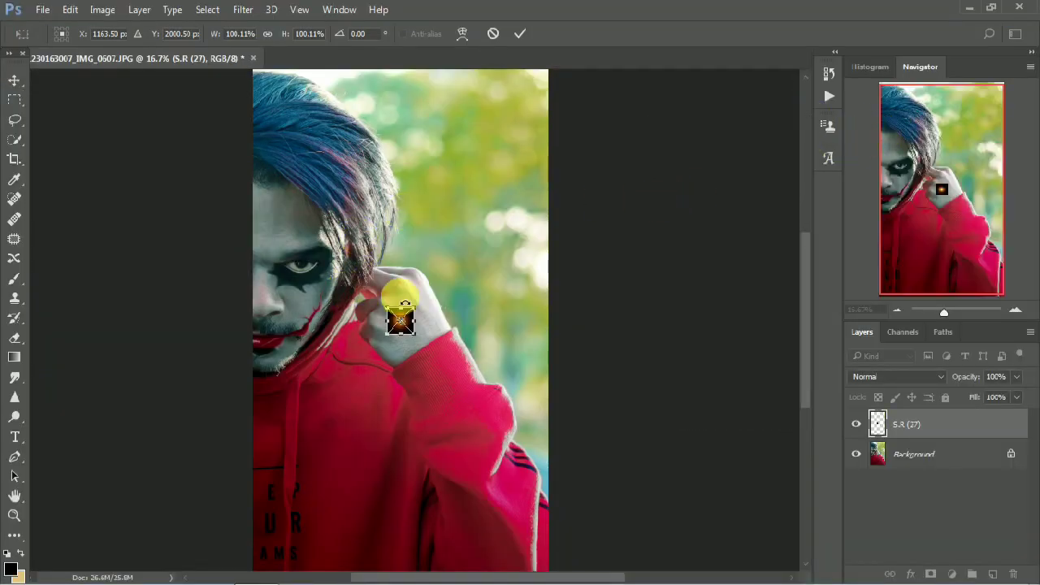
Enlarge the glow over the photo and set its blend mode to Screen.
left_click_drag(410, 312, 801, 7)
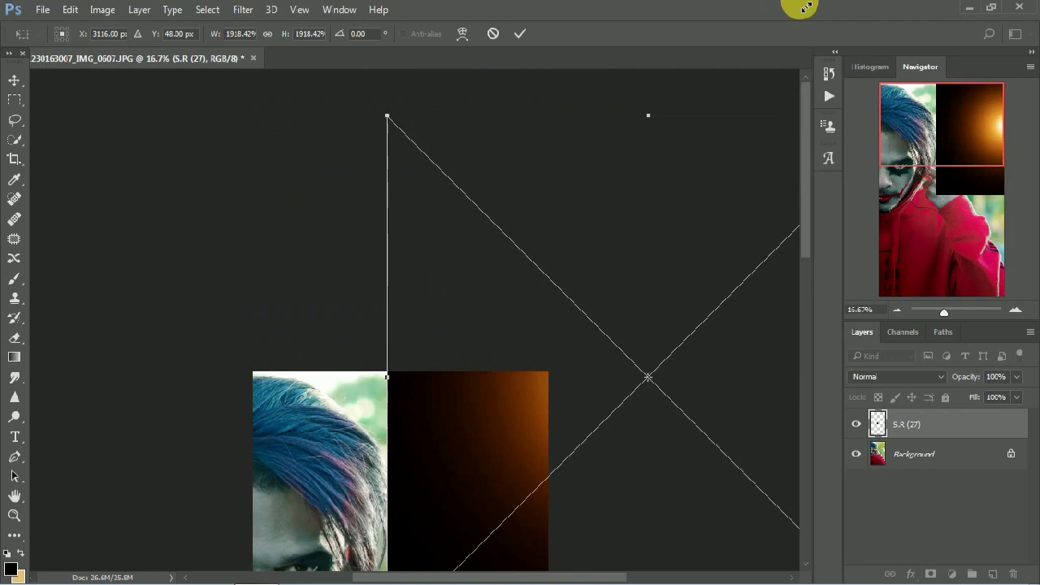
key("ctrl+minus")
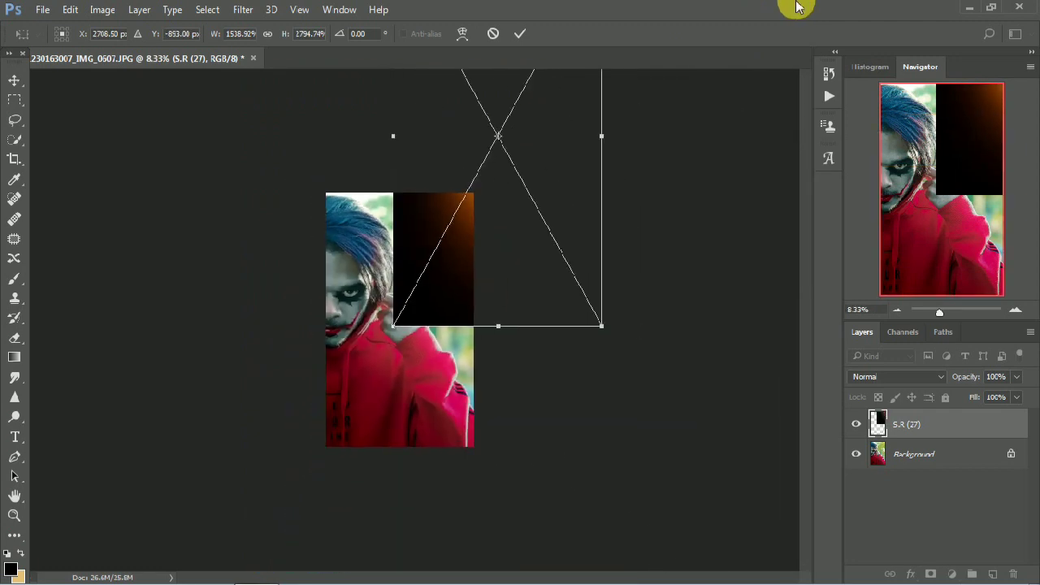
left_click_drag(394, 145, 346, 149)
left_click_drag(555, 277, 525, 317)
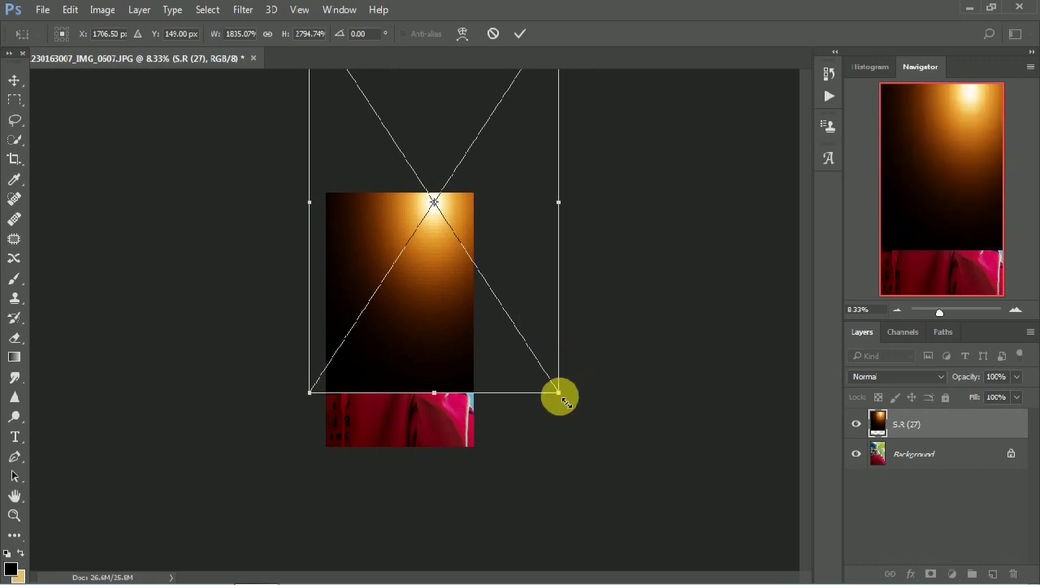
left_click_drag(564, 398, 597, 365)
left_click(917, 378)
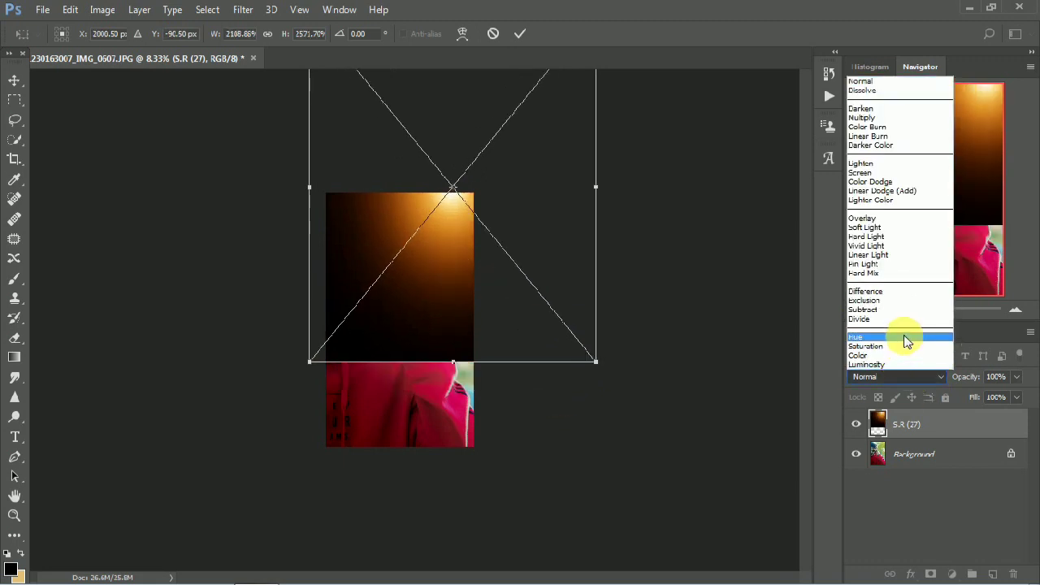
left_click(897, 172)
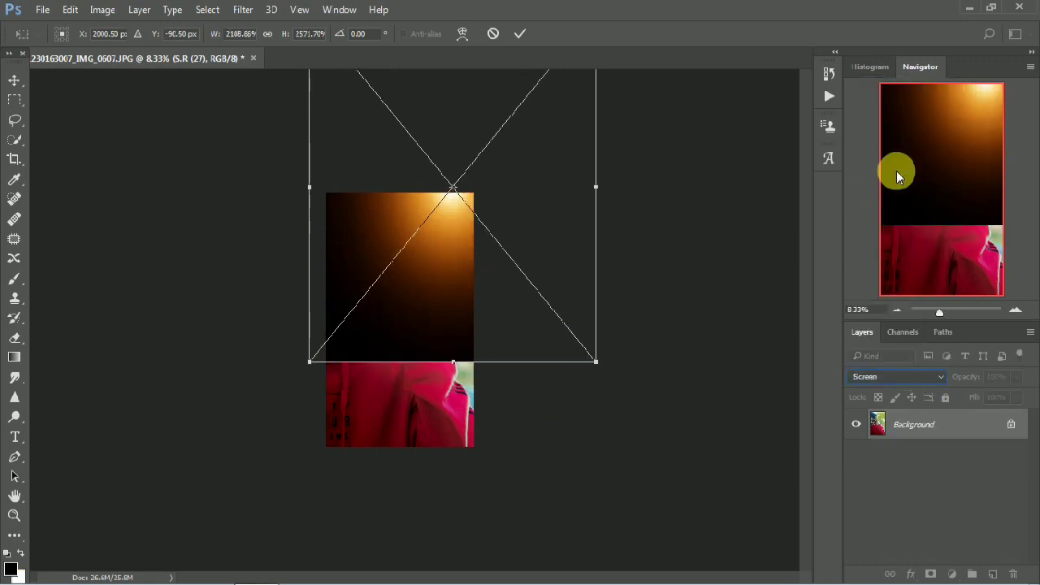
Position and stretch the glow over the upper portrait and hair, then commit.
left_click_drag(471, 326, 465, 347)
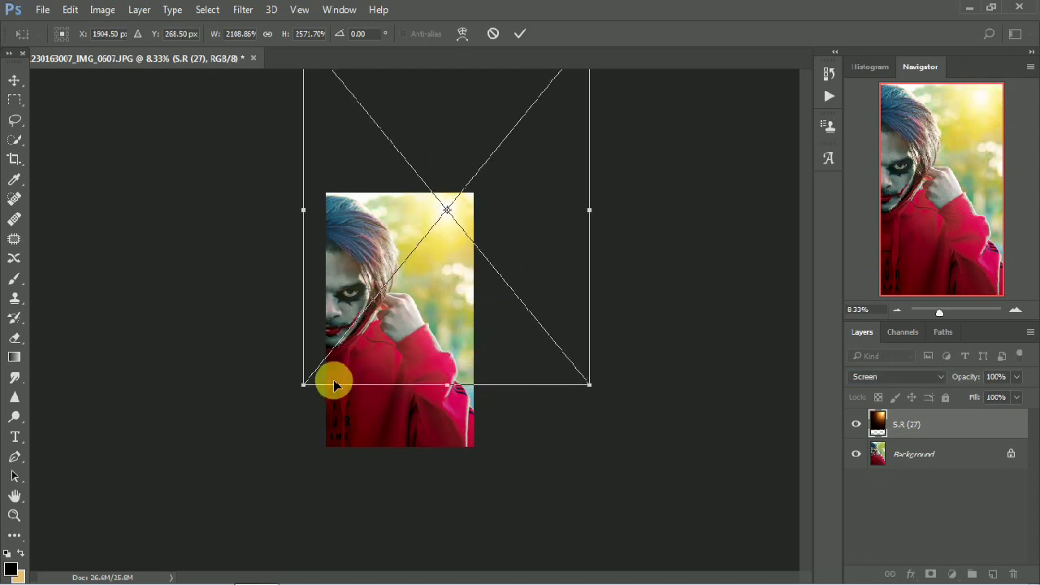
left_click_drag(304, 384, 253, 333)
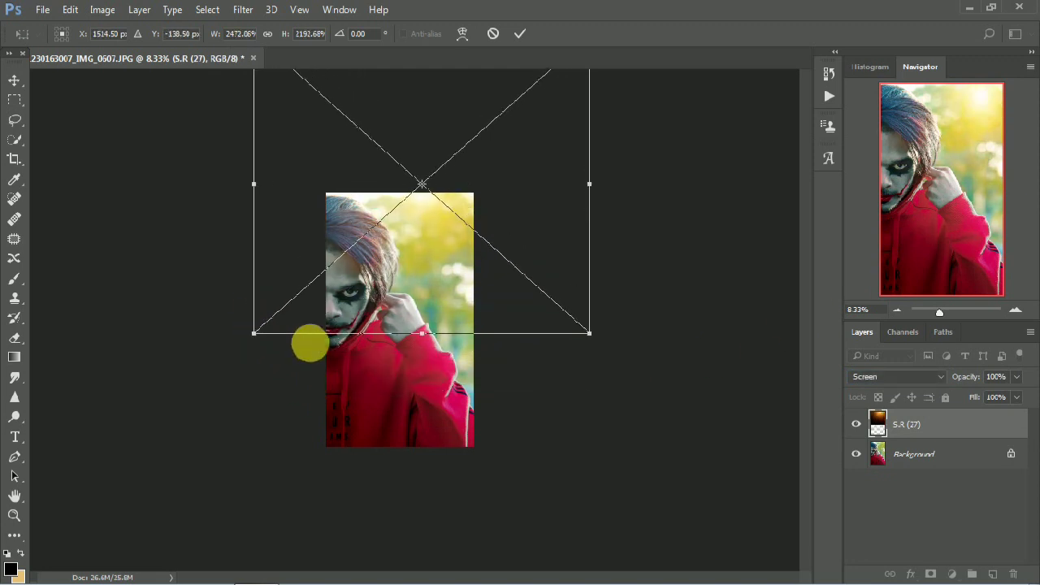
left_click_drag(589, 333, 614, 365)
mouse_move(515, 320)
left_mouse_down()
mouse_move(499, 337)
mouse_move(504, 329)
left_mouse_up()
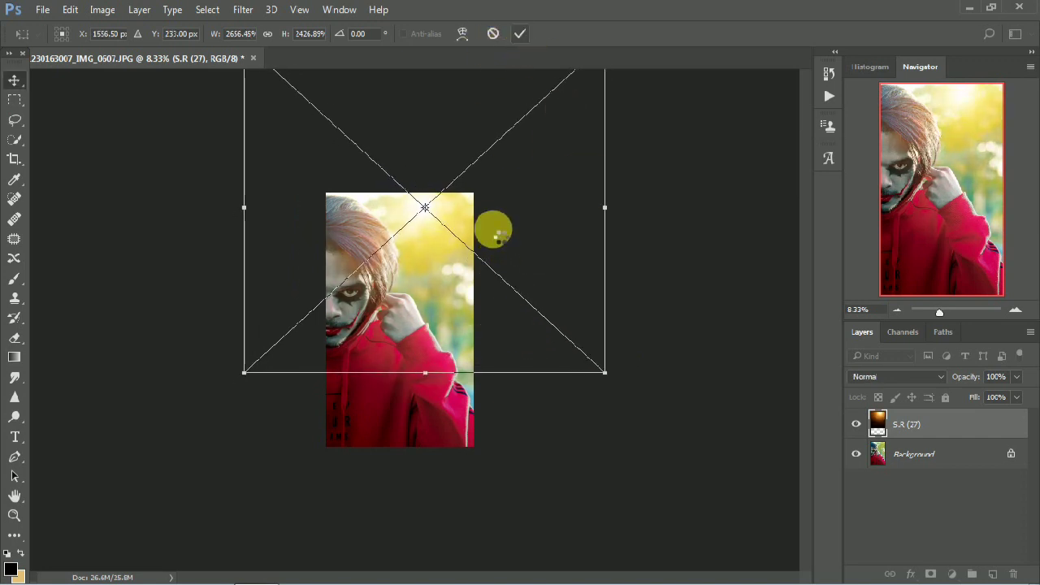
key("Return")
left_click(243, 9)
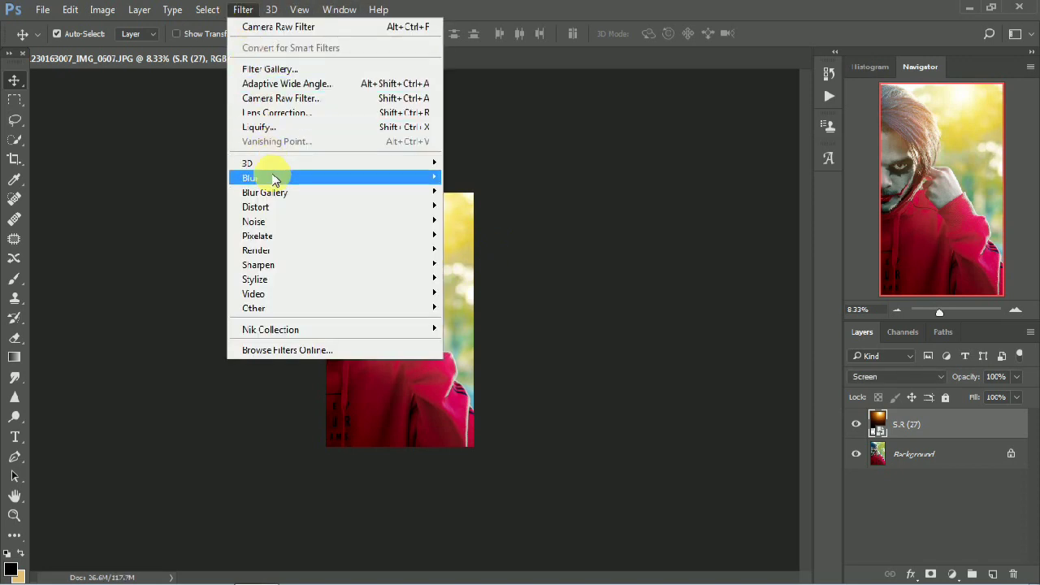
Blur the glow with a 378.2-pixel Gaussian Blur.
mouse_move(260, 177)
left_click(486, 244)
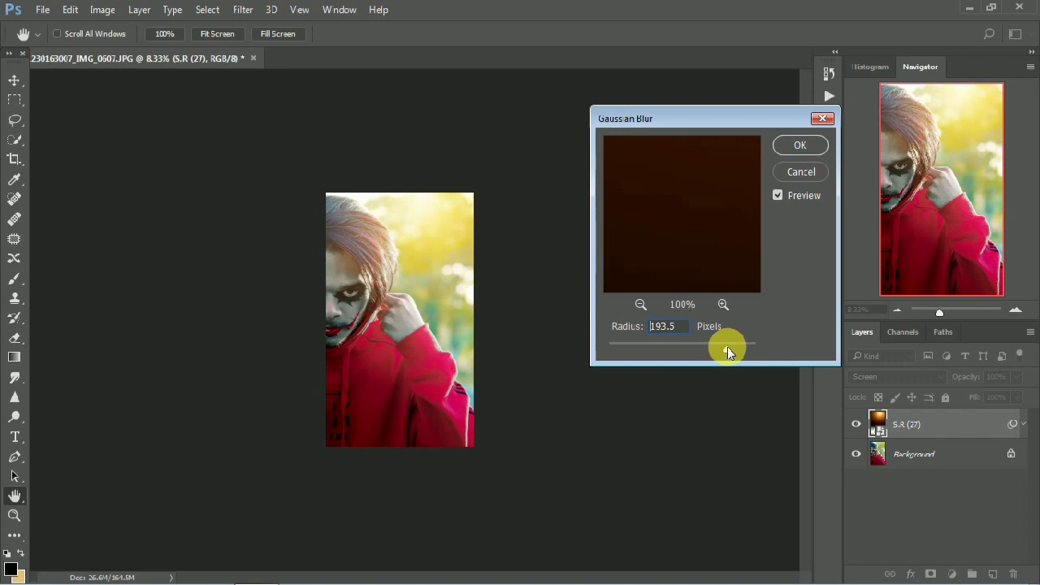
left_click(728, 347)
left_click(735, 345)
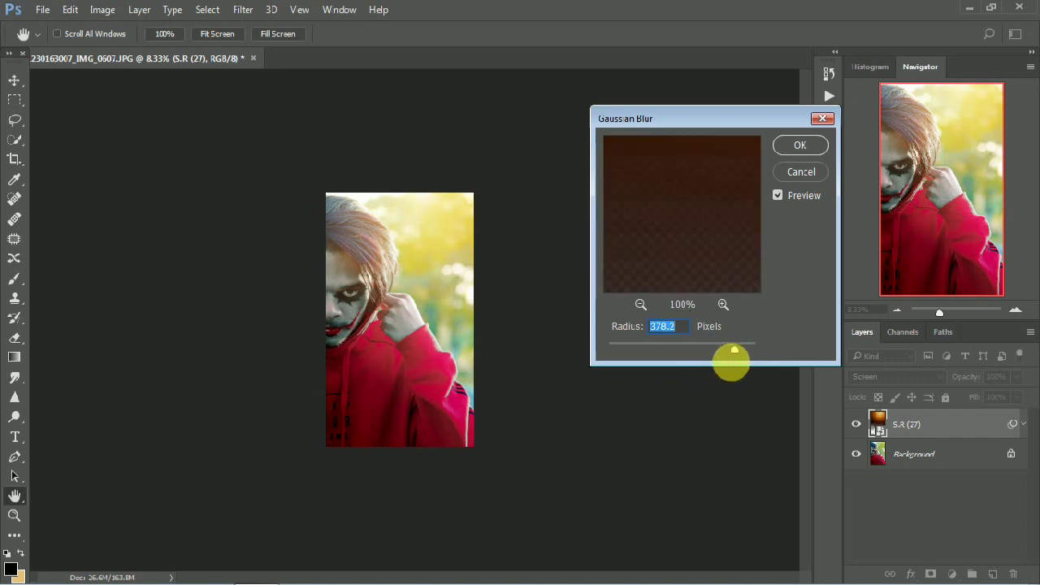
left_click(800, 145)
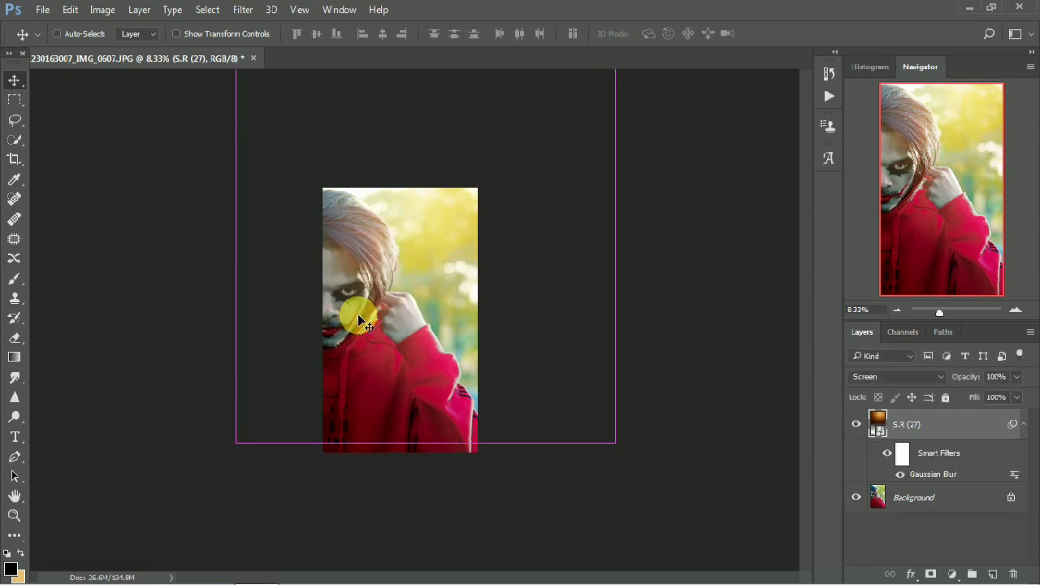
Lower the glow layer's fill to 82% and merge visible layers into one.
key("ctrl+plus")
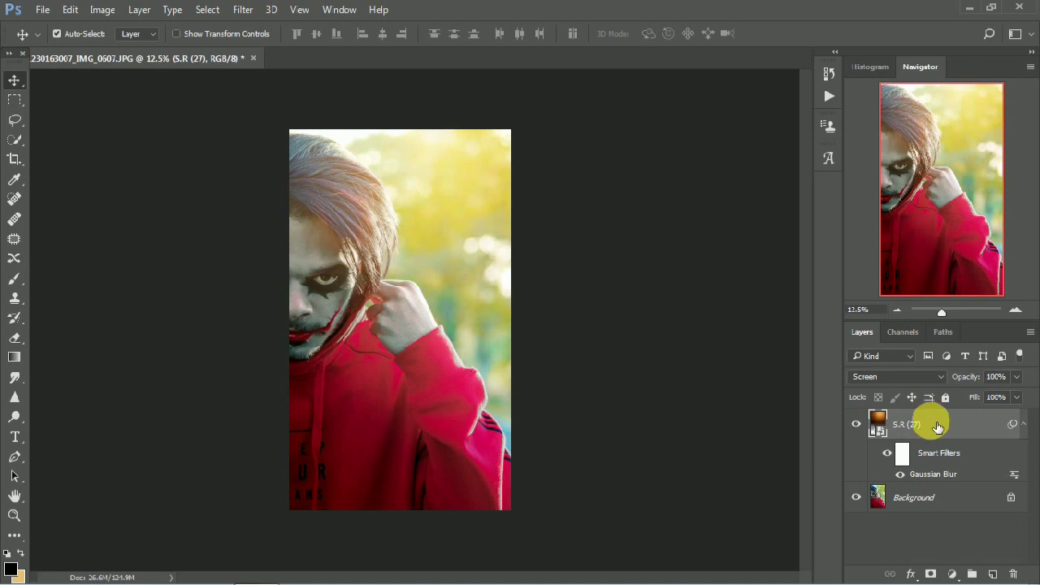
left_click(1018, 397)
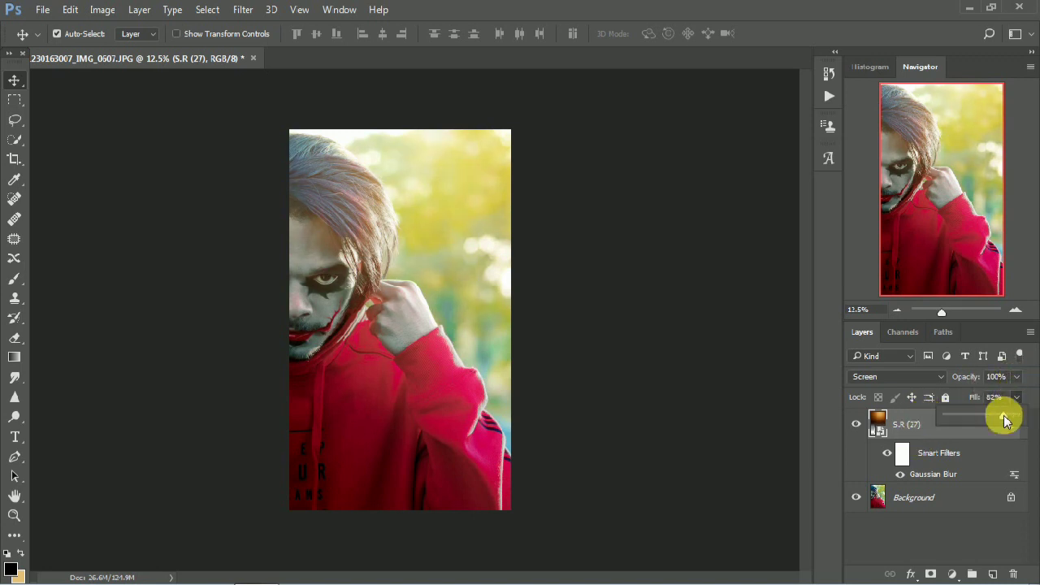
right_click(922, 433)
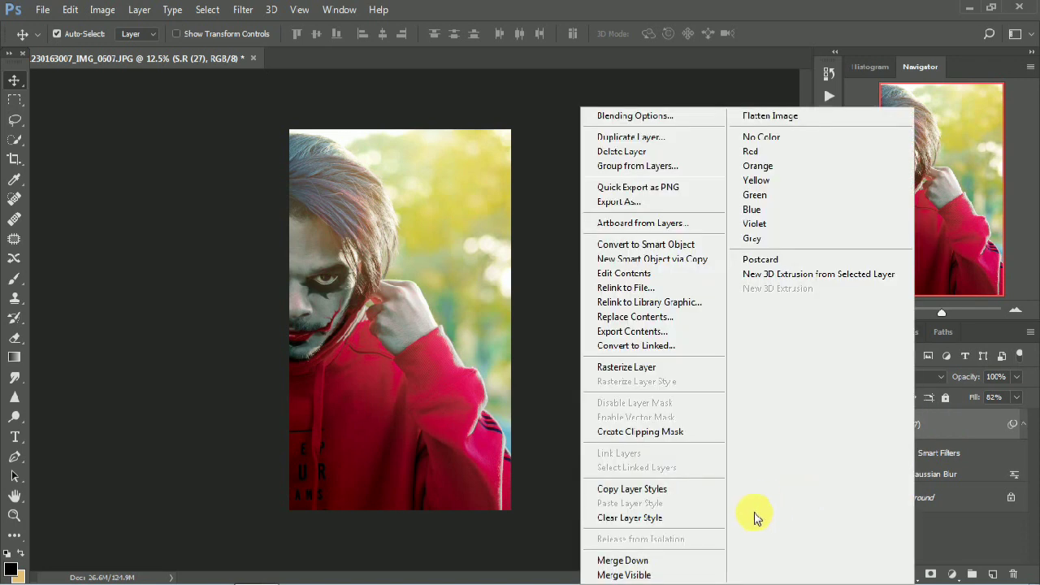
left_click(674, 572)
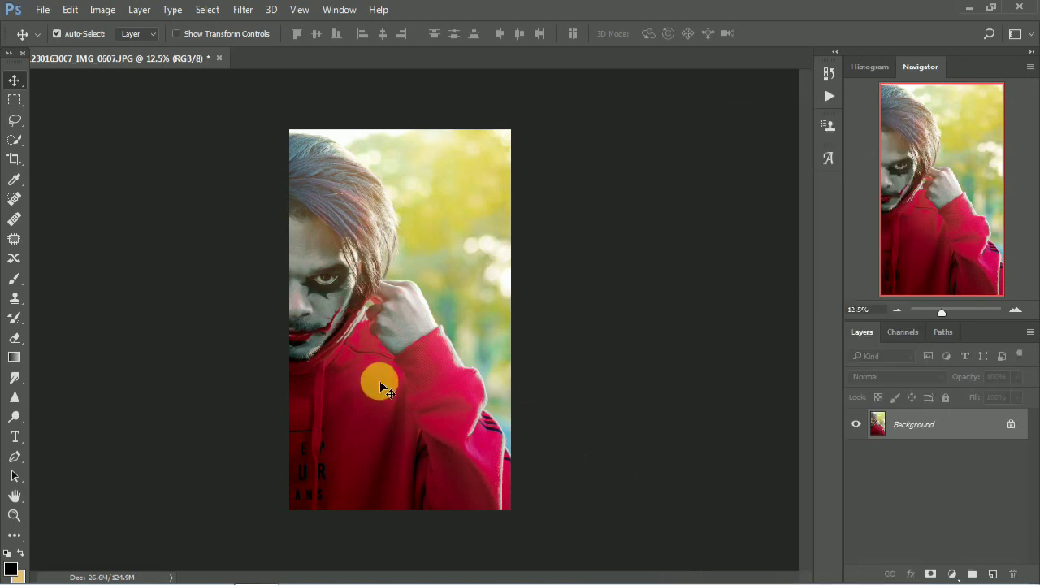
left_click(242, 9)
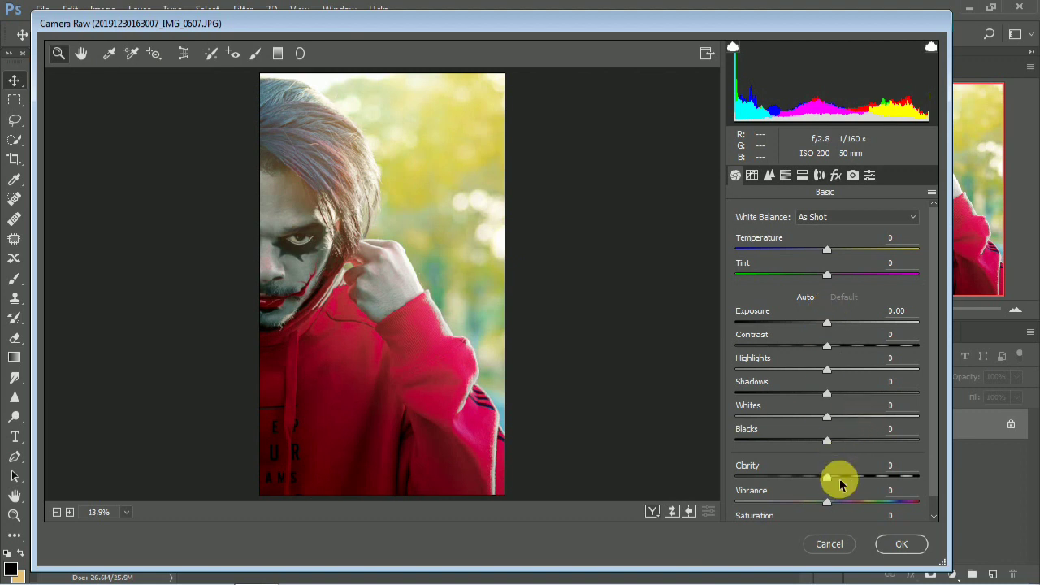
Raise Clarity to +49 and add sharpening and luminance noise reduction.
left_click_drag(841, 485, 863, 482)
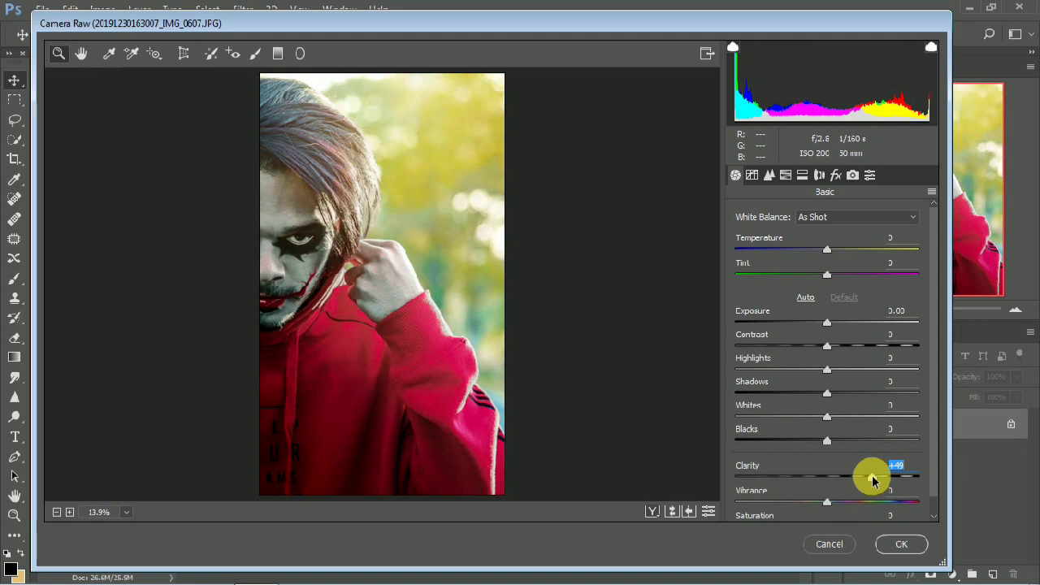
left_click(768, 176)
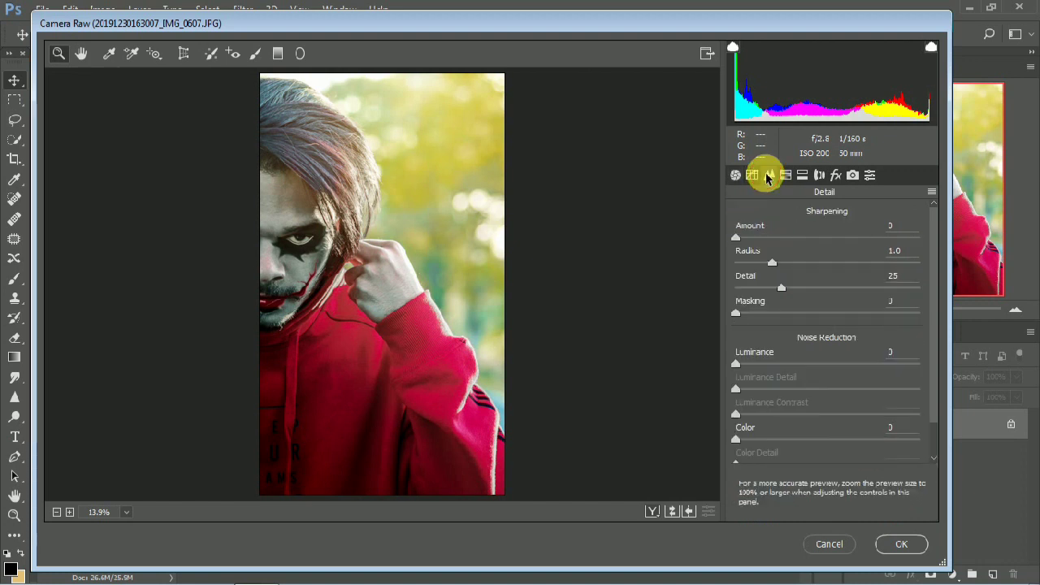
mouse_move(754, 238)
left_mouse_down()
mouse_move(905, 309)
mouse_move(787, 335)
left_mouse_up()
left_click(743, 365)
Set Blacks +7, Whites +51, Shadows -46 and raise contrast in Basic.
left_click(735, 174)
mouse_move(827, 441)
left_mouse_down()
mouse_move(776, 442)
mouse_move(835, 449)
mouse_move(808, 414)
mouse_move(863, 420)
left_mouse_up()
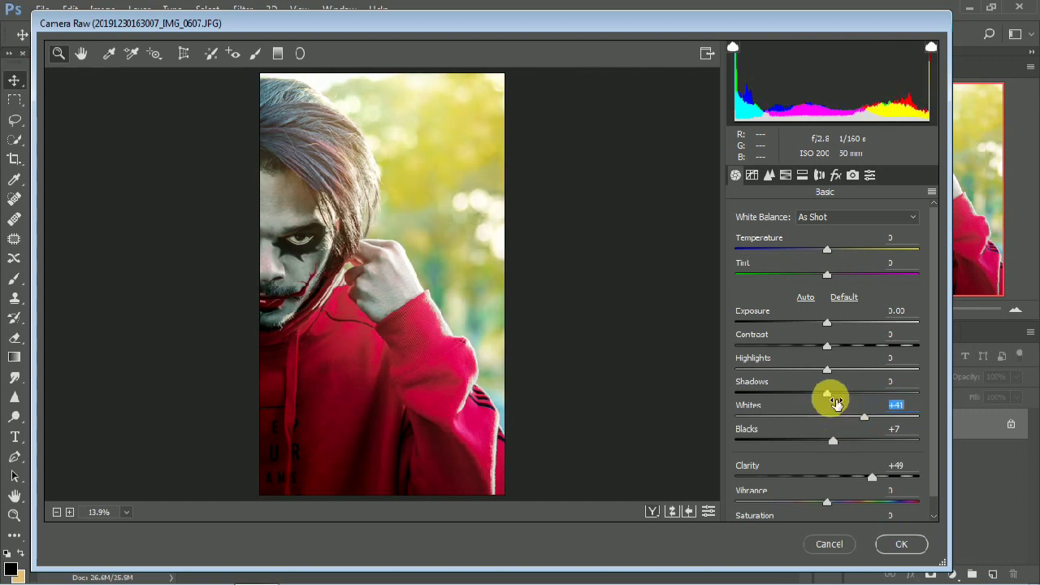
key("shift+Up")
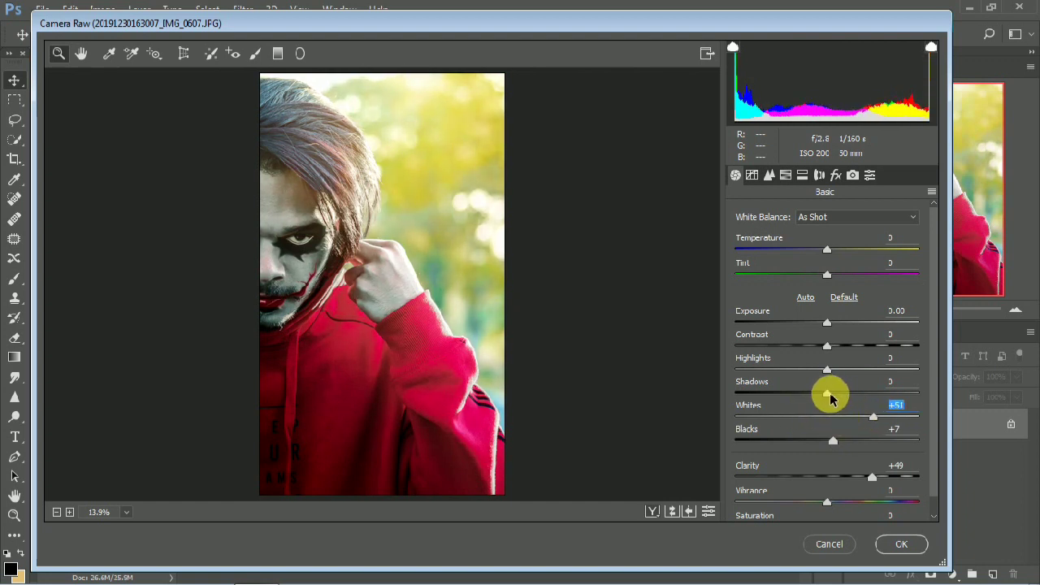
left_click_drag(829, 397, 788, 399)
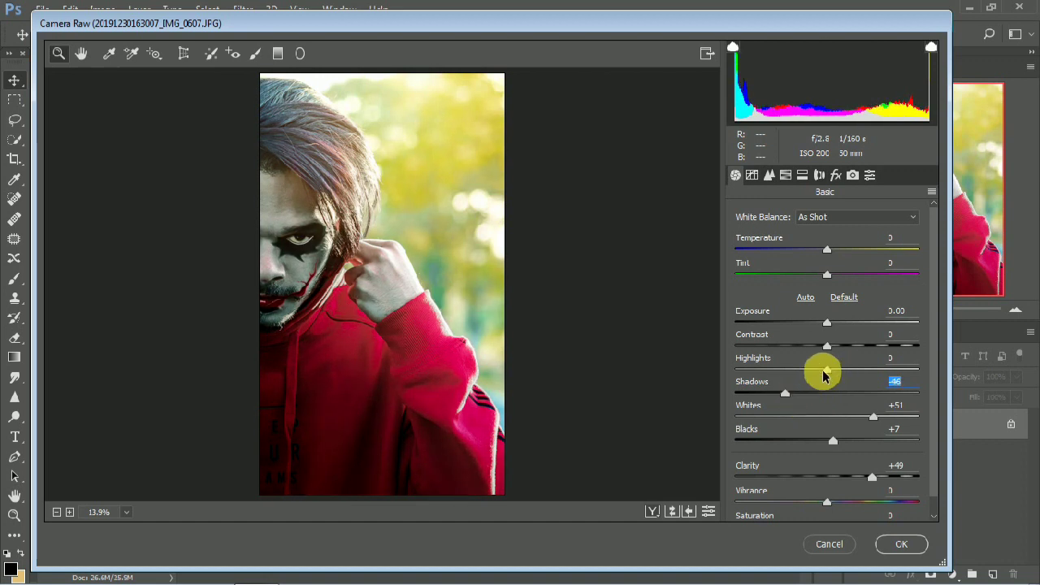
mouse_move(827, 346)
left_mouse_down()
mouse_move(789, 351)
mouse_move(885, 348)
mouse_move(833, 363)
left_mouse_up()
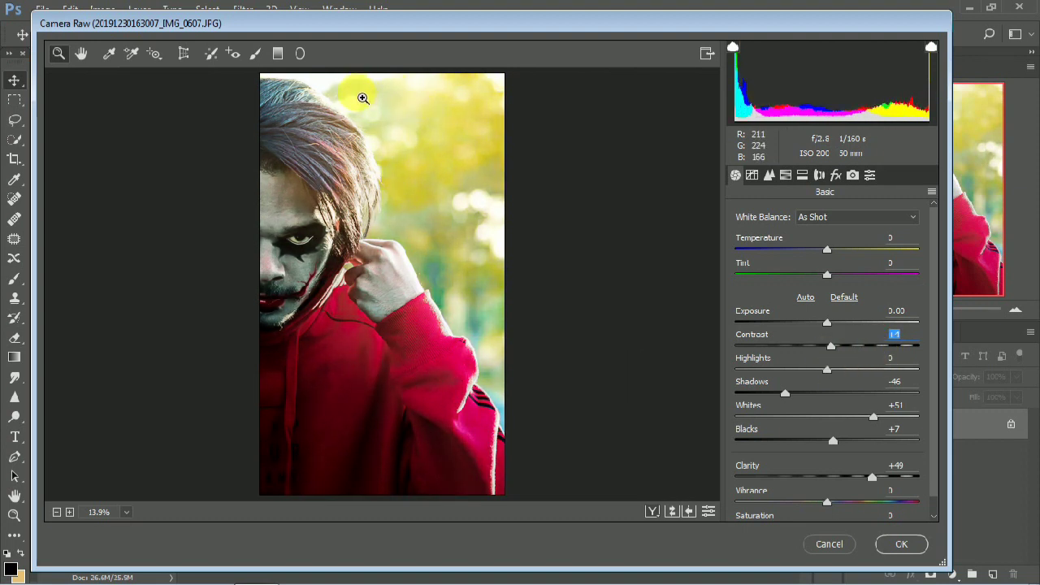
Desaturate greens to -65, shift their hue, set yellows saturation -4, and apply the grade.
left_click(787, 174)
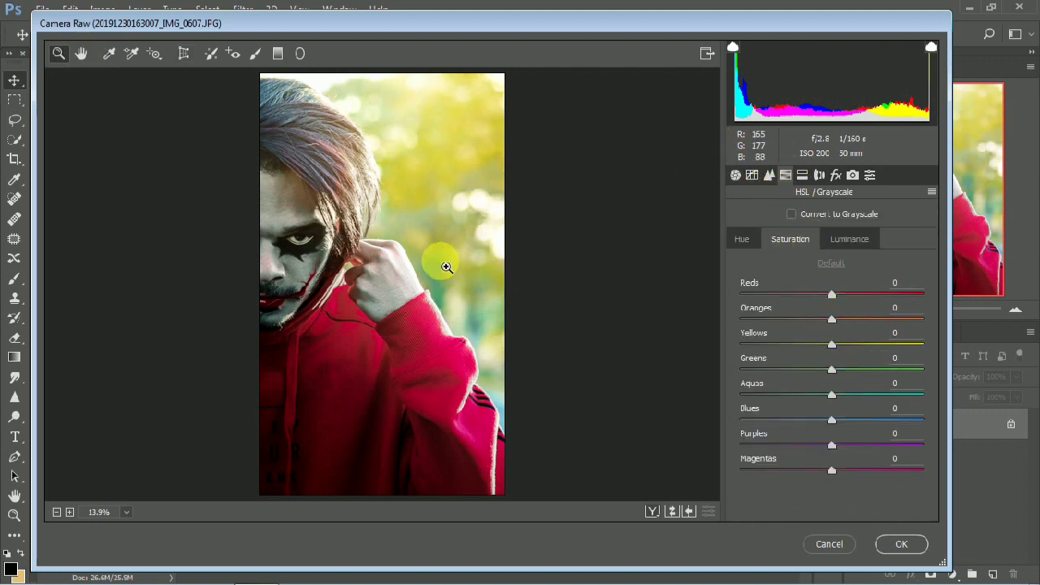
mouse_move(820, 371)
left_mouse_down()
mouse_move(766, 361)
mouse_move(873, 390)
mouse_move(818, 395)
mouse_move(771, 370)
mouse_move(797, 365)
mouse_move(750, 353)
mouse_move(775, 368)
left_mouse_up()
left_click(755, 239)
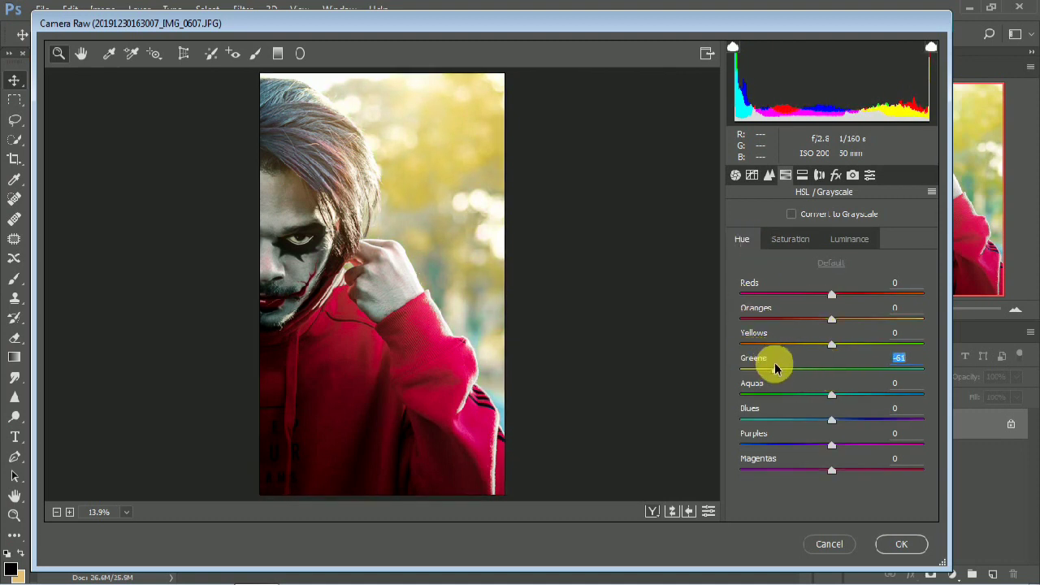
left_click(785, 237)
mouse_move(831, 344)
left_mouse_down()
mouse_move(873, 345)
mouse_move(810, 356)
mouse_move(827, 358)
left_mouse_up()
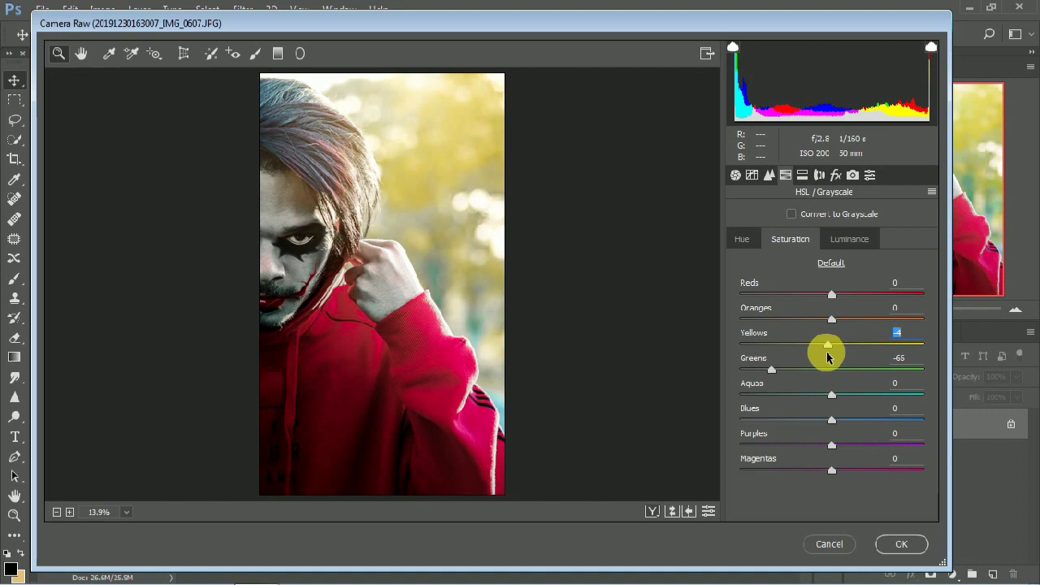
left_click(832, 319)
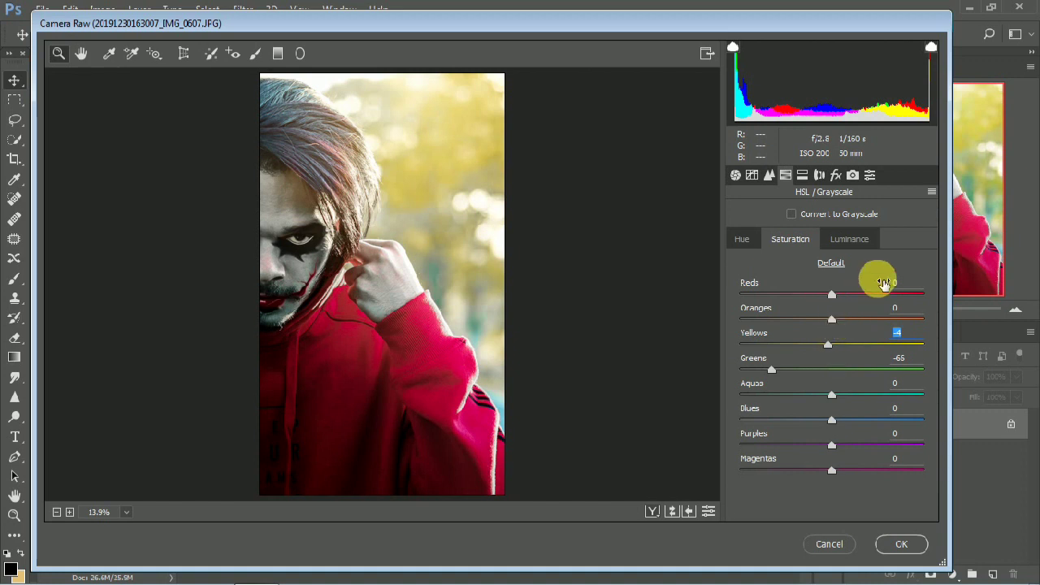
left_click(855, 239)
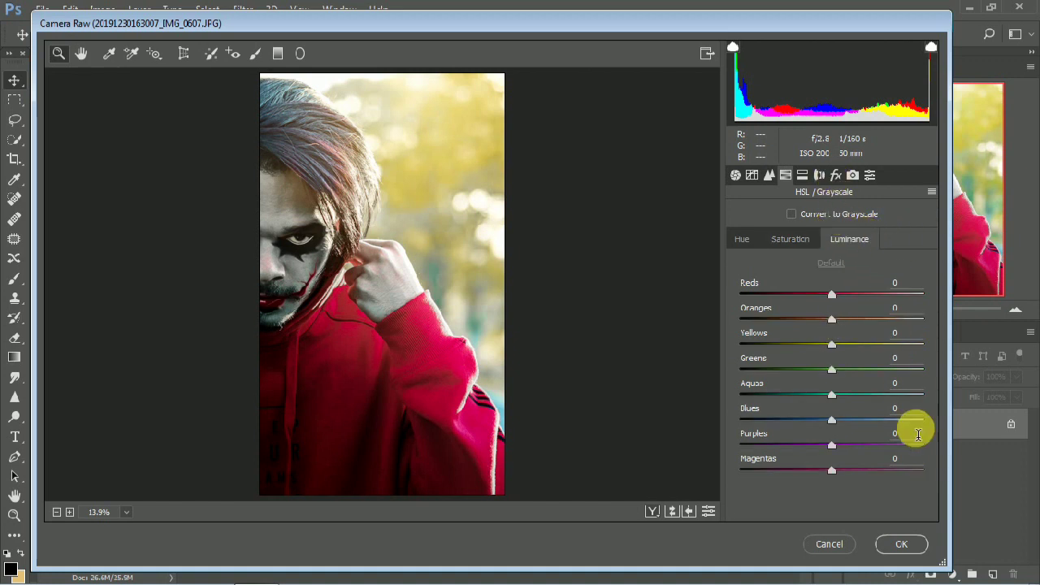
left_click(904, 544)
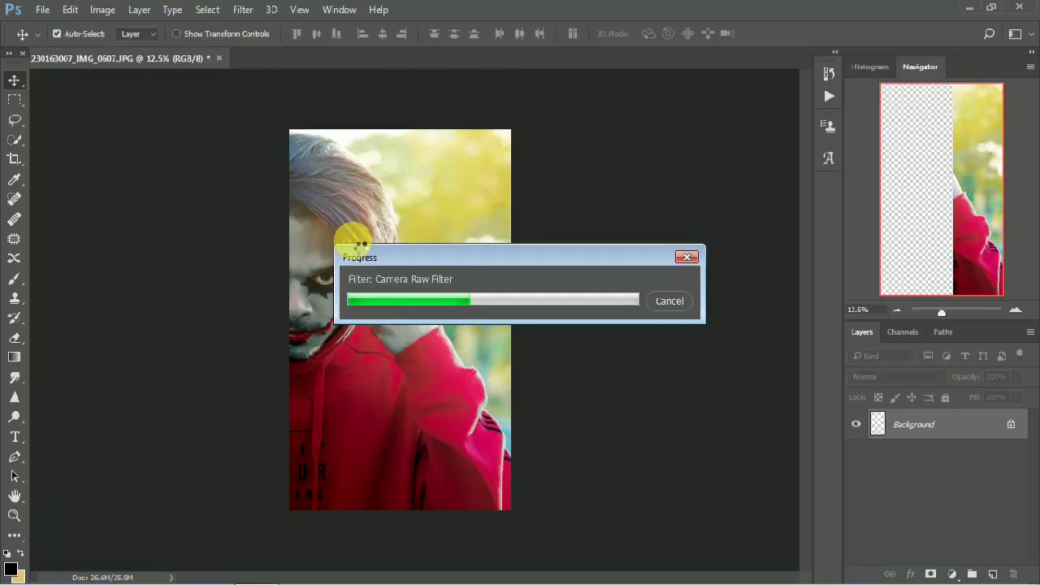
Add an Exposure adjustment with Offset +0.0455, Gamma 0.95 at 49% opacity.
left_click(948, 575)
left_click(929, 356)
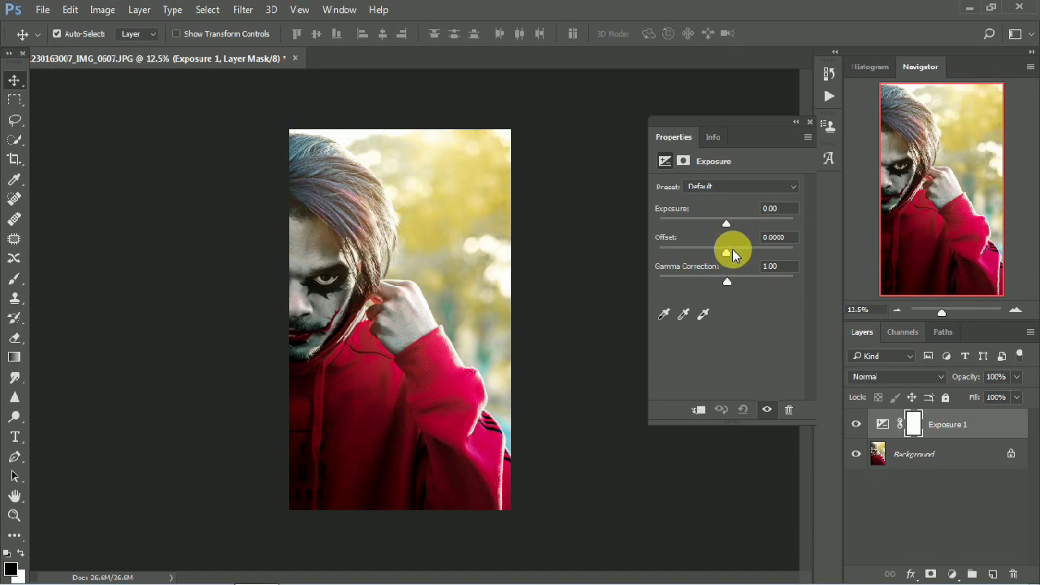
left_click(732, 253)
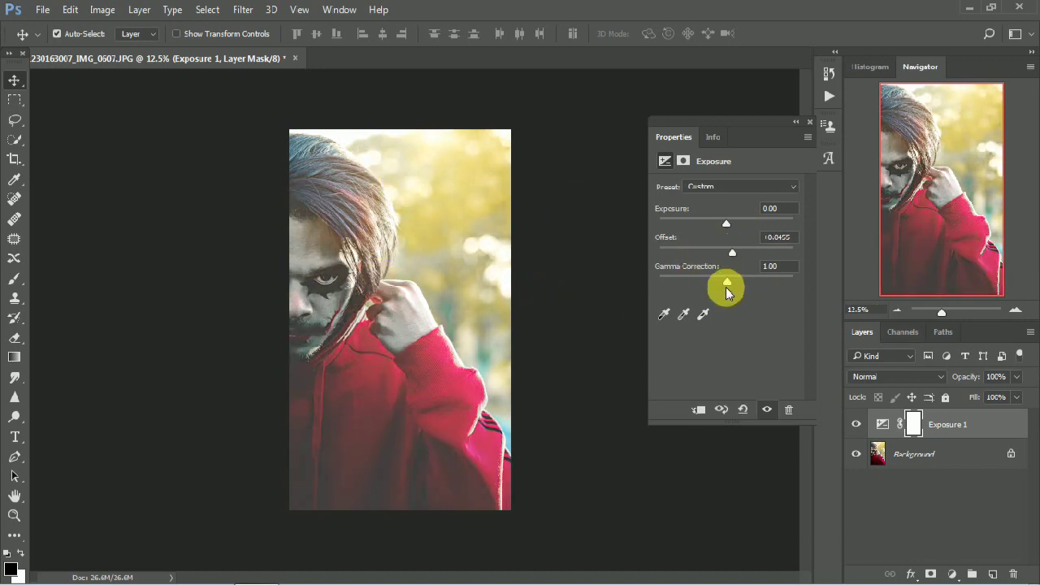
left_click(729, 278)
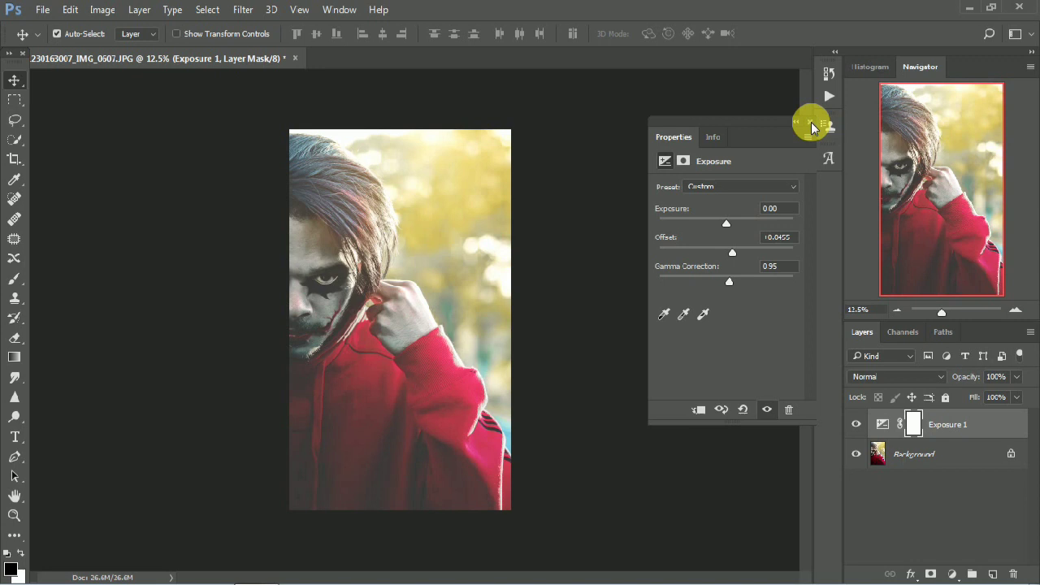
left_click_drag(1016, 382, 992, 400)
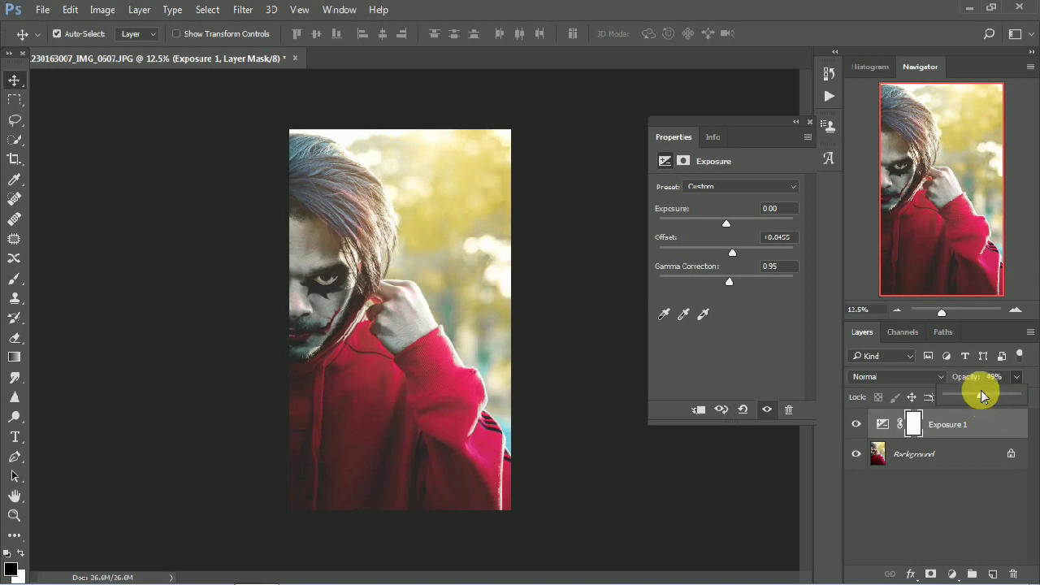
left_click(810, 126)
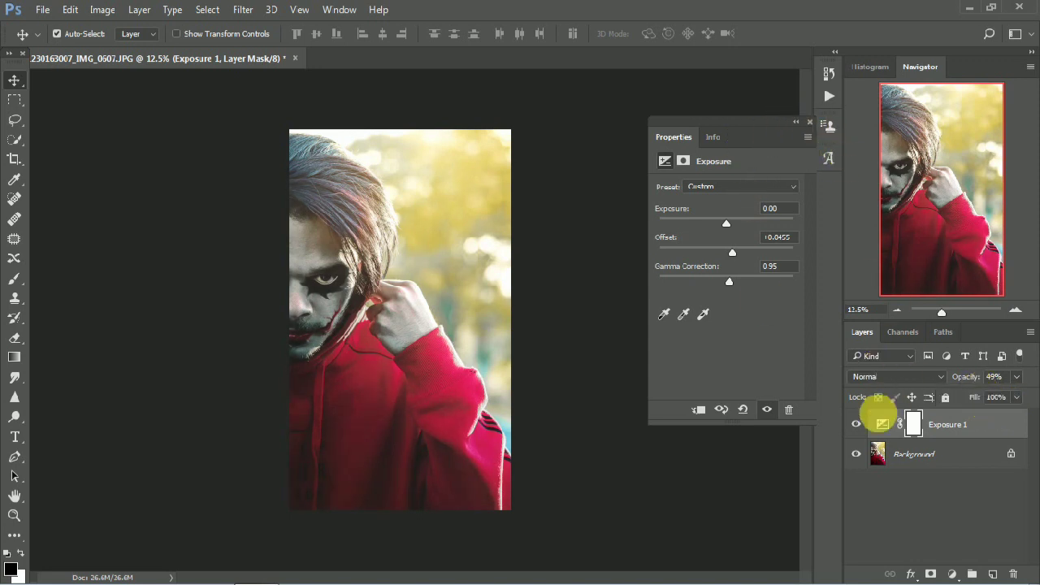
Compare the adjustment on and off, then flatten the image.
left_click(859, 424)
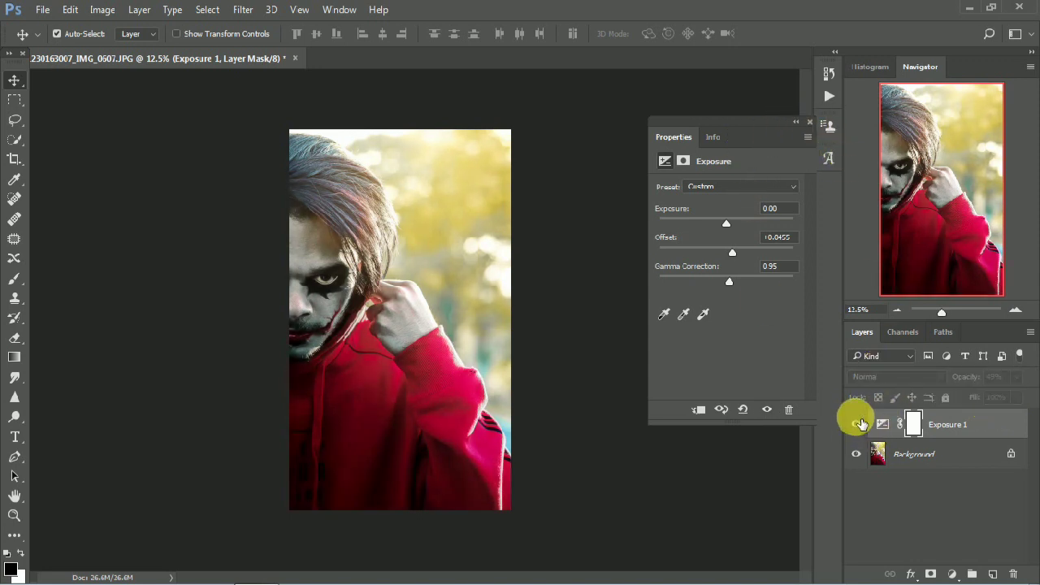
left_click(859, 423)
left_click(857, 424)
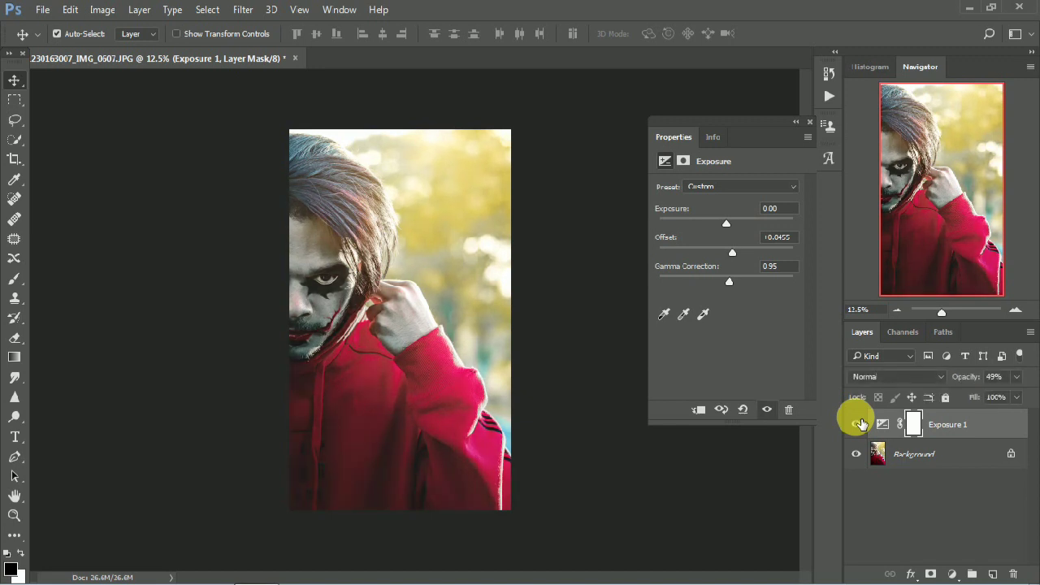
left_click(809, 122)
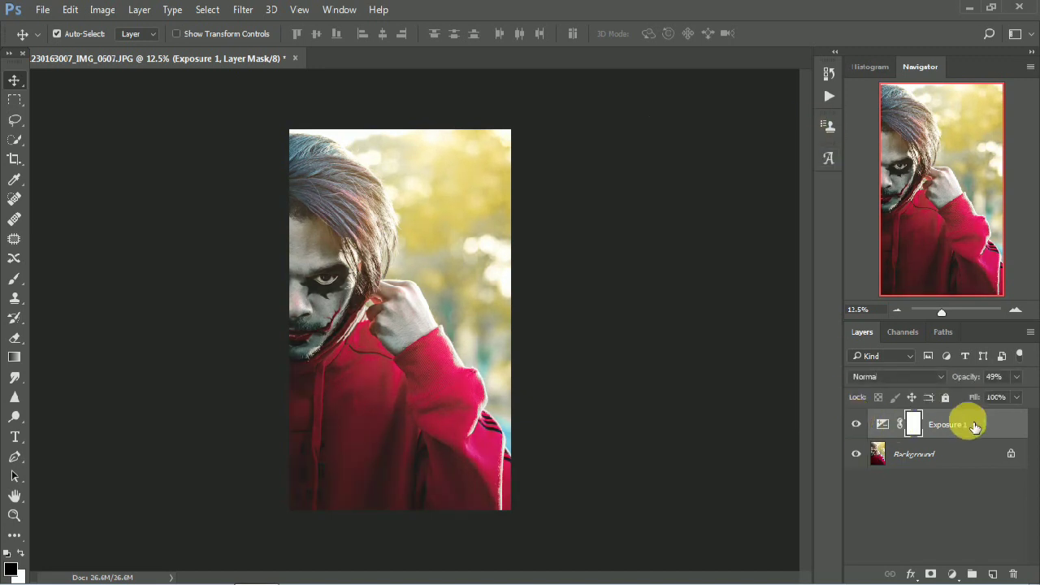
right_click(919, 426)
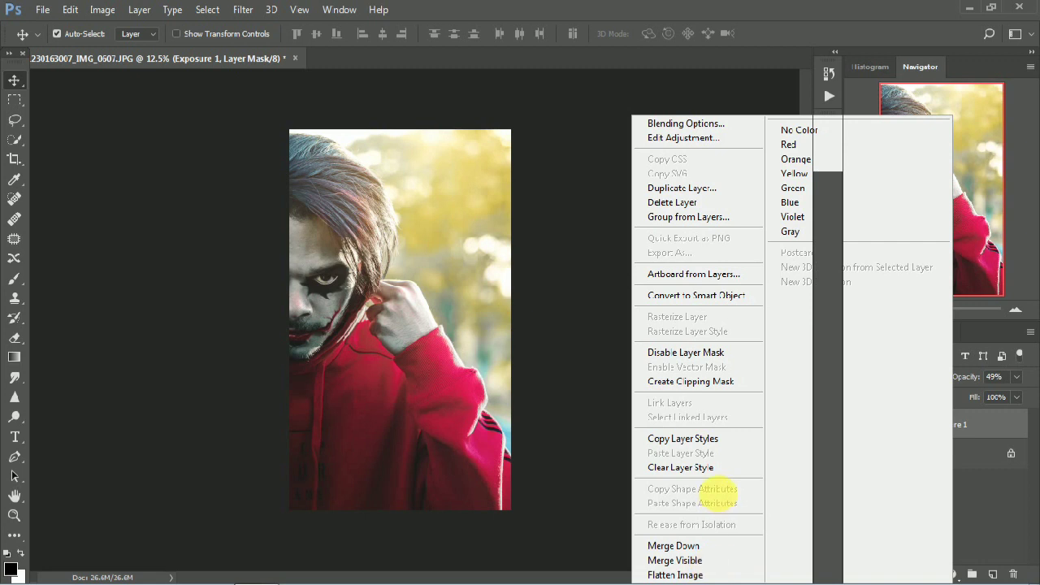
left_click(724, 499)
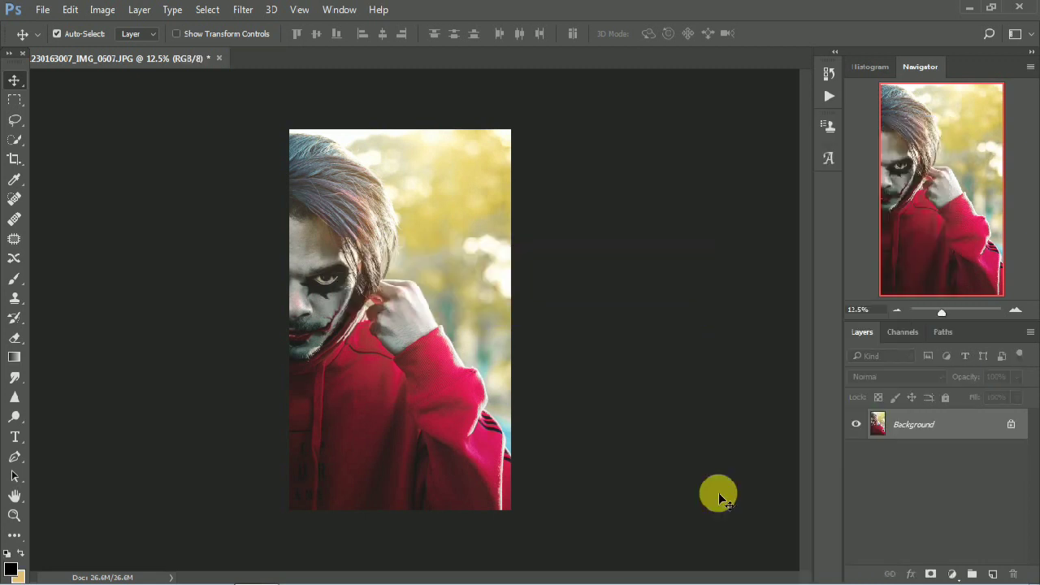
Render a 105mm Prime lens flare near the top right of the portrait.
left_click(243, 10)
mouse_move(257, 250)
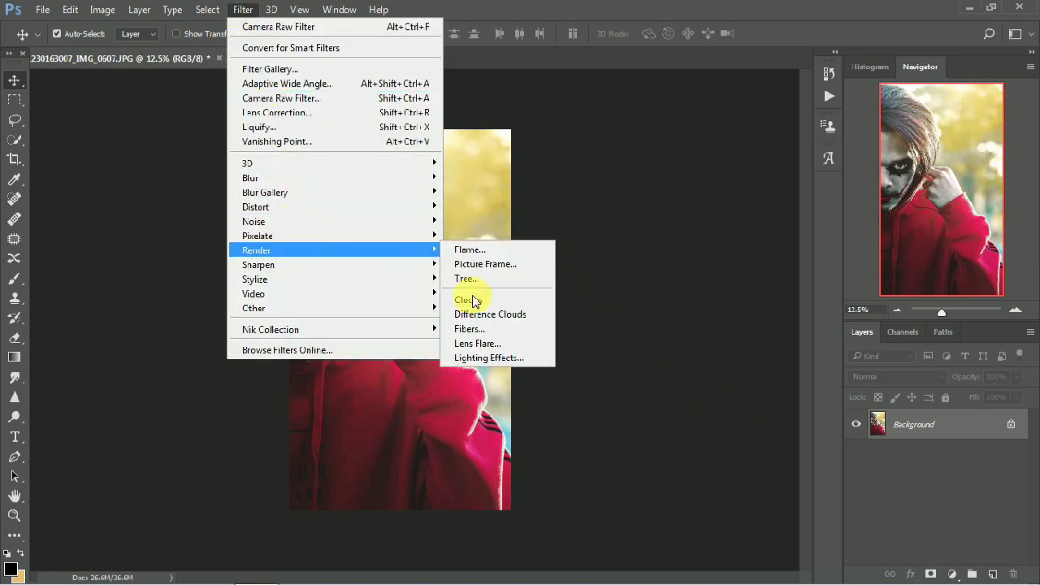
left_click(475, 341)
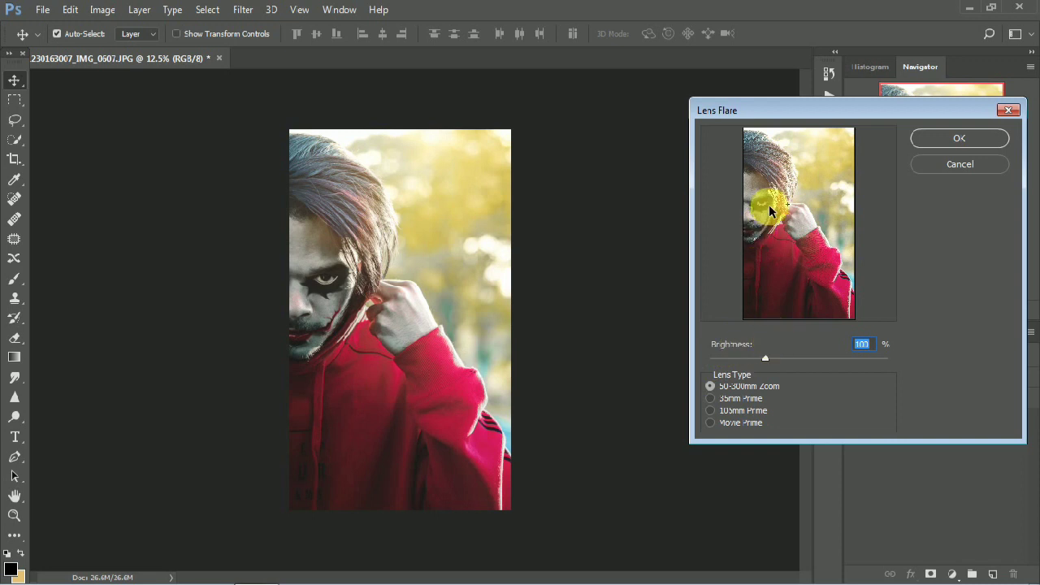
left_click_drag(788, 204, 830, 139)
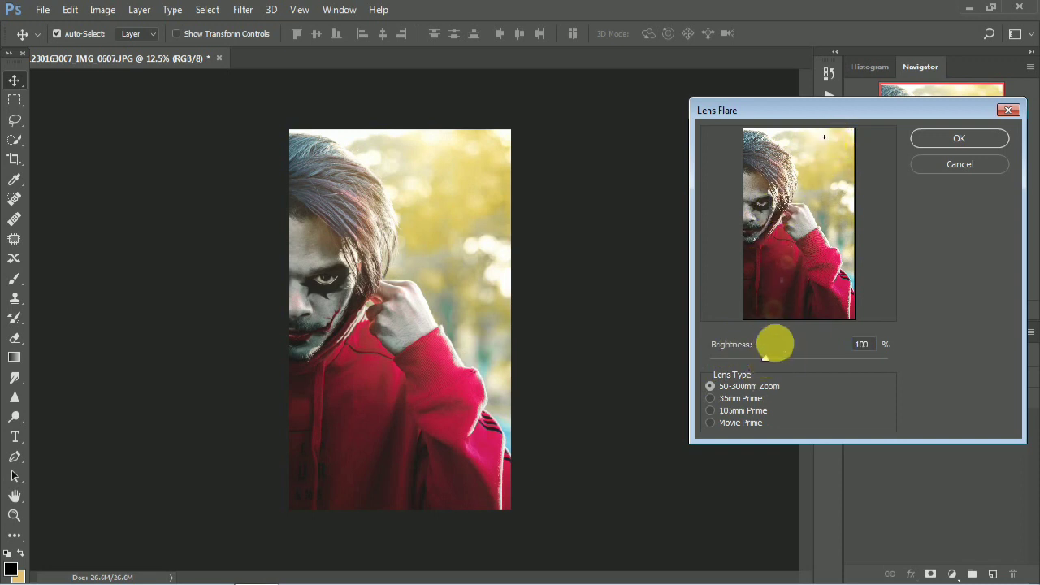
left_click(714, 399)
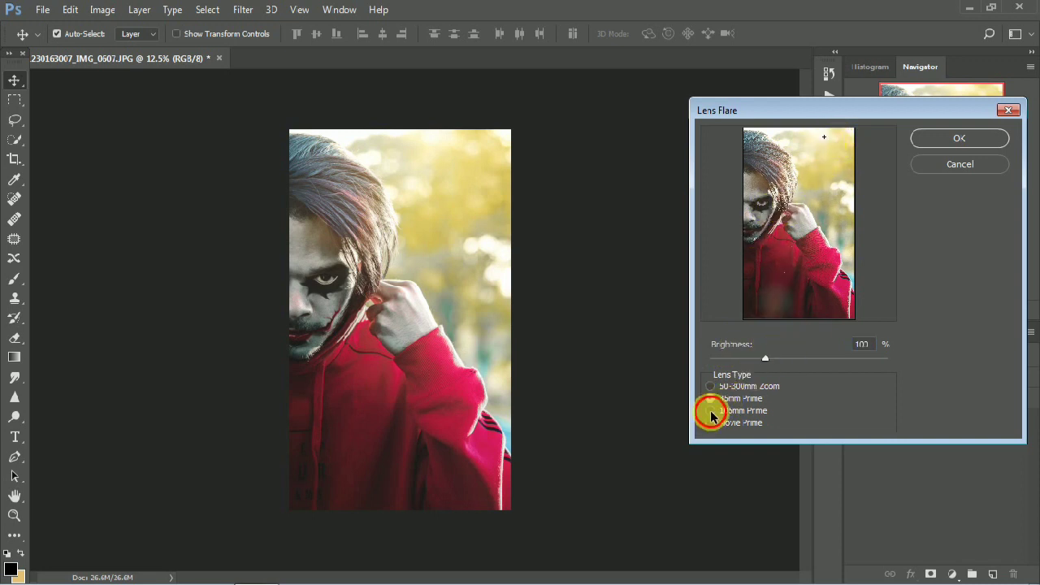
left_click(710, 411)
left_click(710, 423)
left_click(711, 411)
left_click(711, 387)
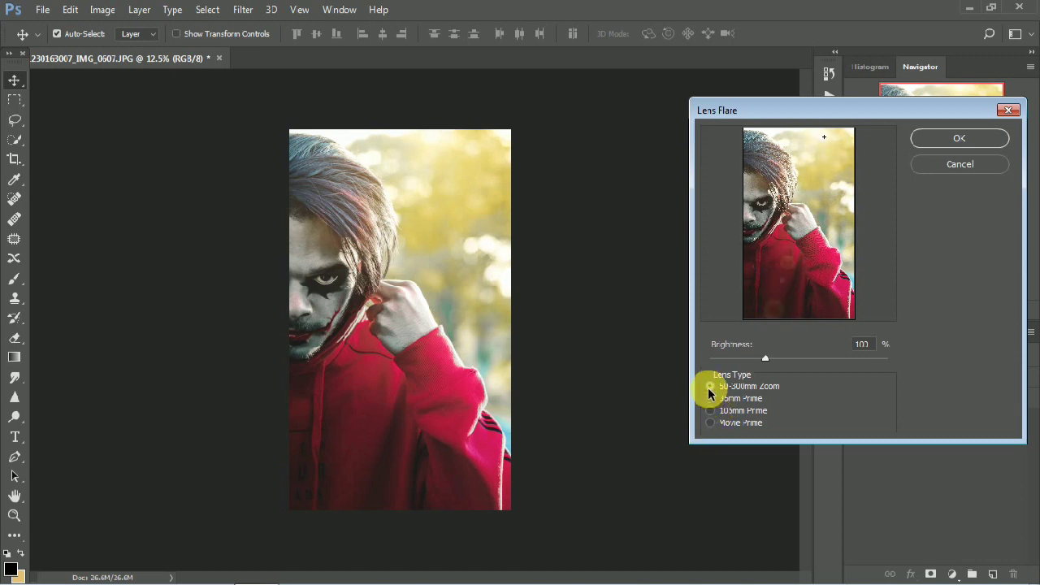
left_click(709, 399)
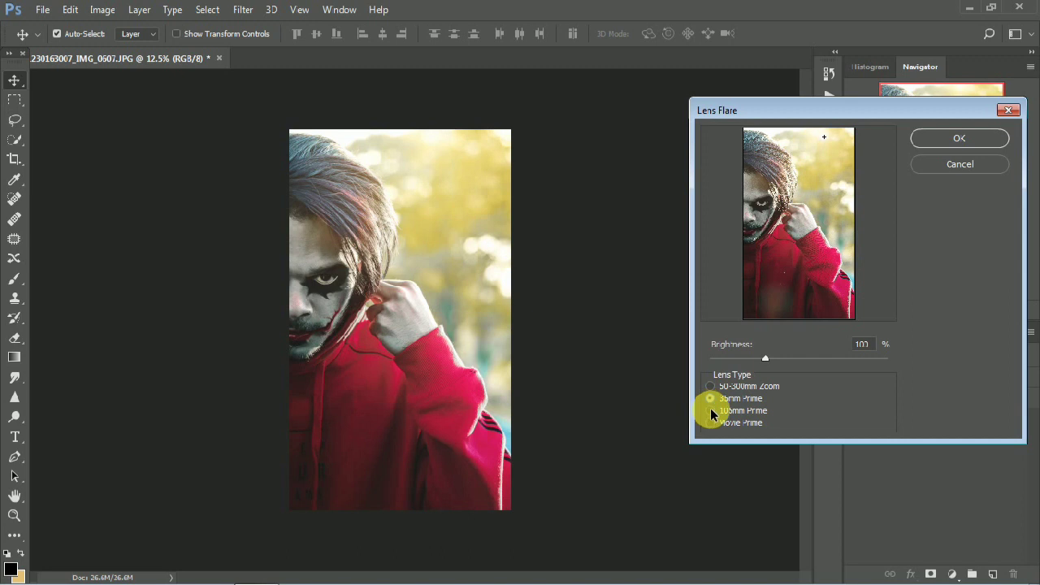
left_click(711, 411)
mouse_move(816, 139)
left_mouse_down()
mouse_move(799, 213)
mouse_move(825, 168)
left_mouse_up()
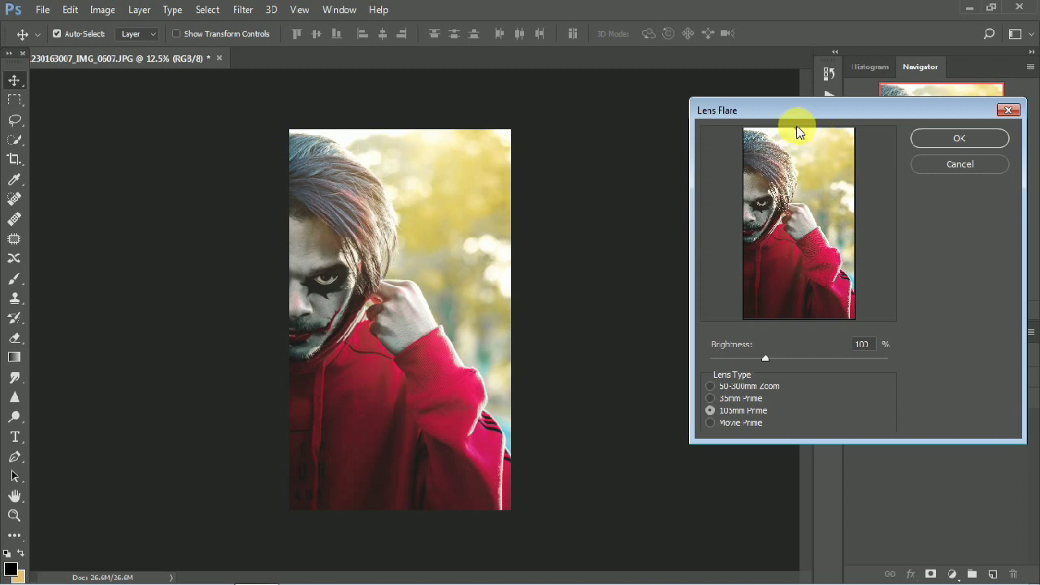
left_click(955, 139)
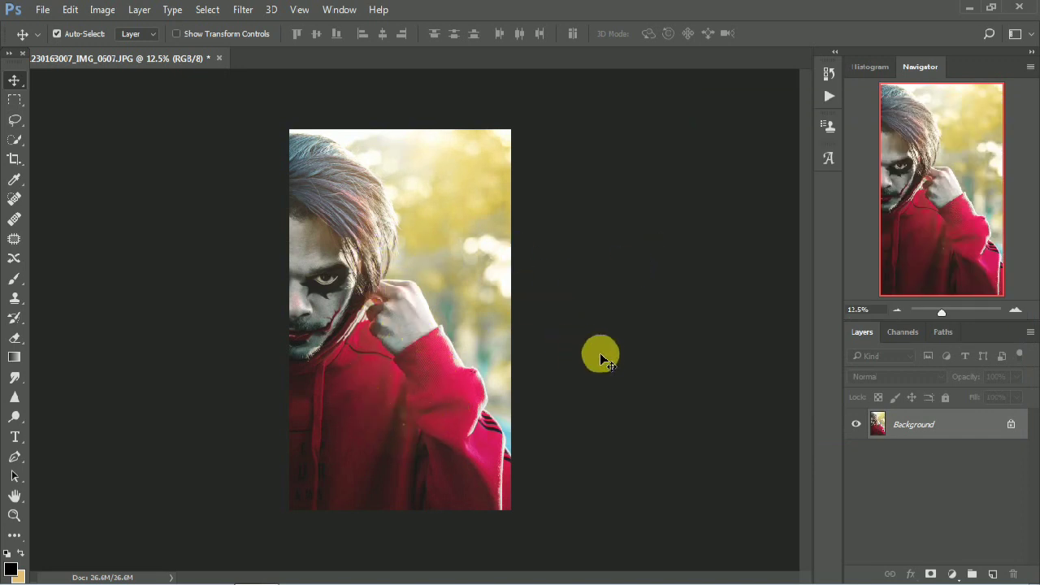
Place Untitled-1.png from D:\CLZ as an embedded watermark.
left_click(42, 9)
left_click(121, 290)
left_click(74, 329)
double_click(350, 114)
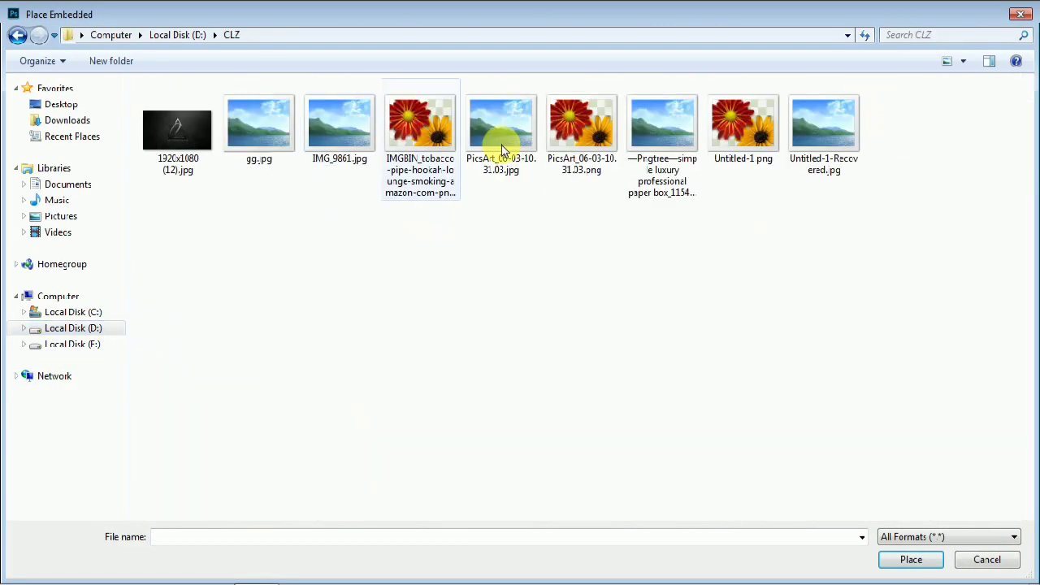
left_click(764, 160)
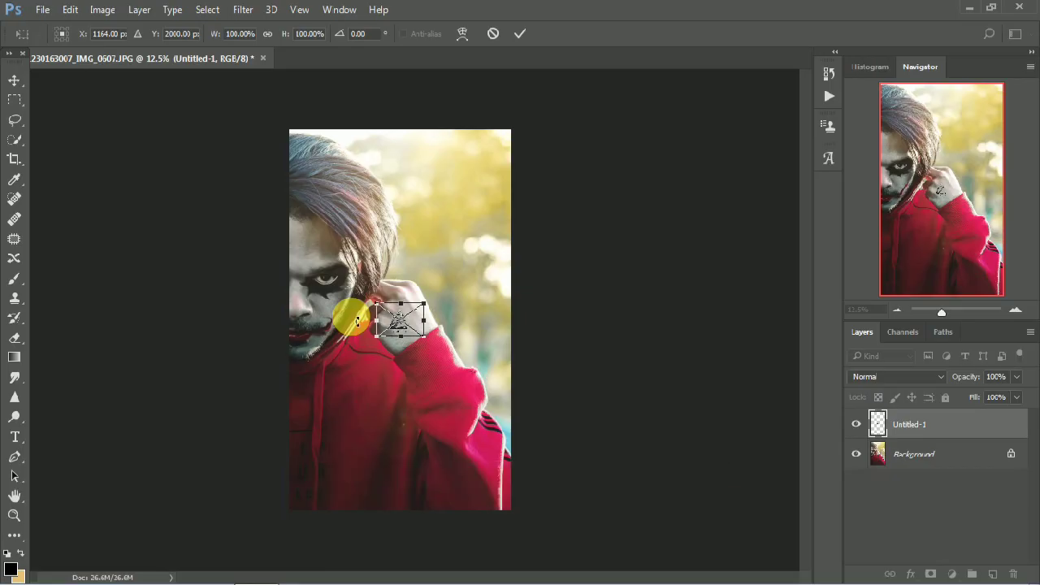
Move the watermark to the bottom-right corner, commit, and merge it down.
left_click_drag(417, 315, 326, 494)
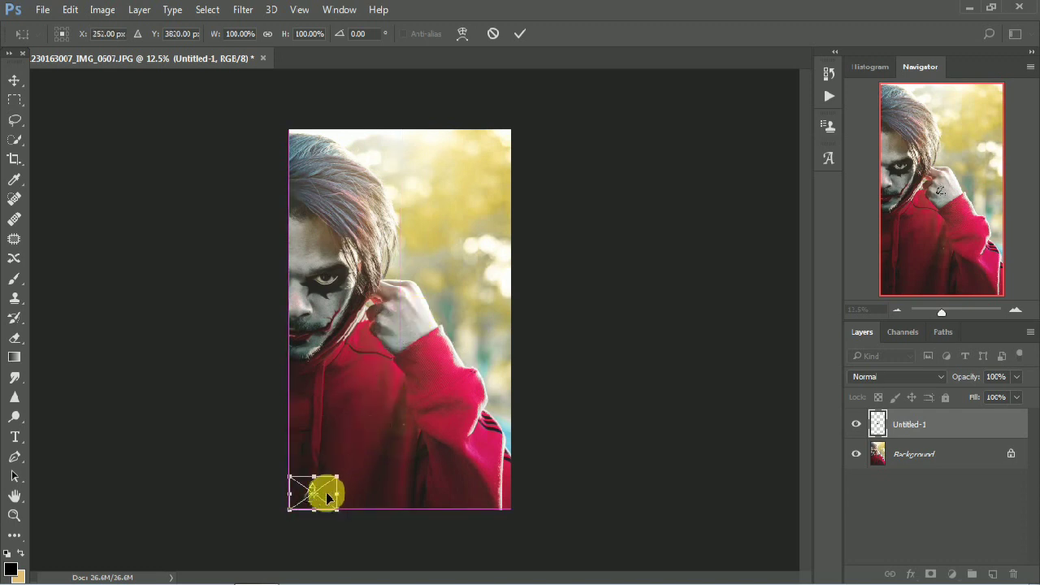
mouse_move(326, 494)
left_mouse_down()
mouse_move(484, 478)
mouse_move(502, 497)
left_mouse_up()
left_click(521, 34)
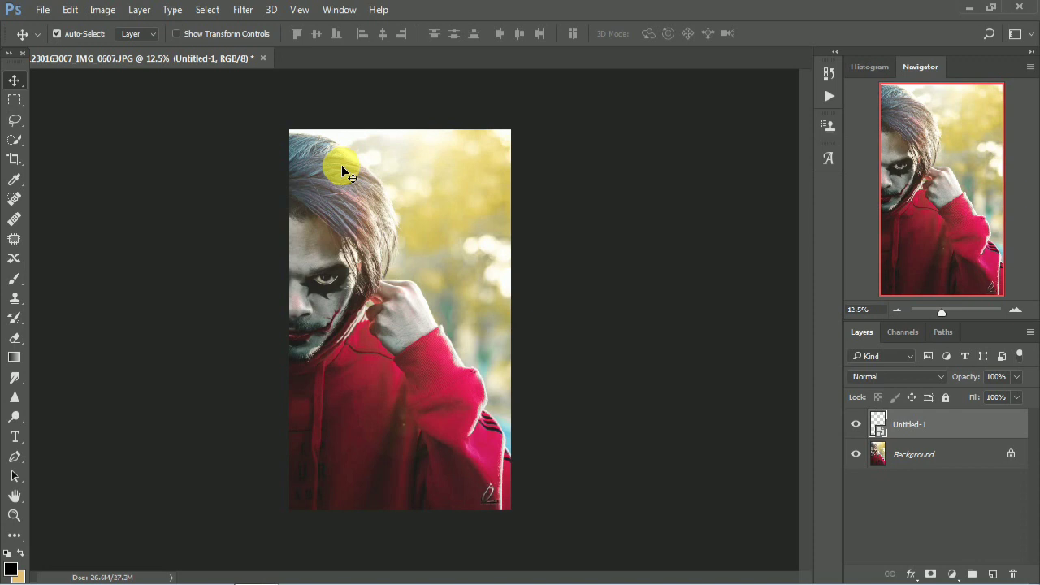
right_click(959, 423)
left_click(736, 574)
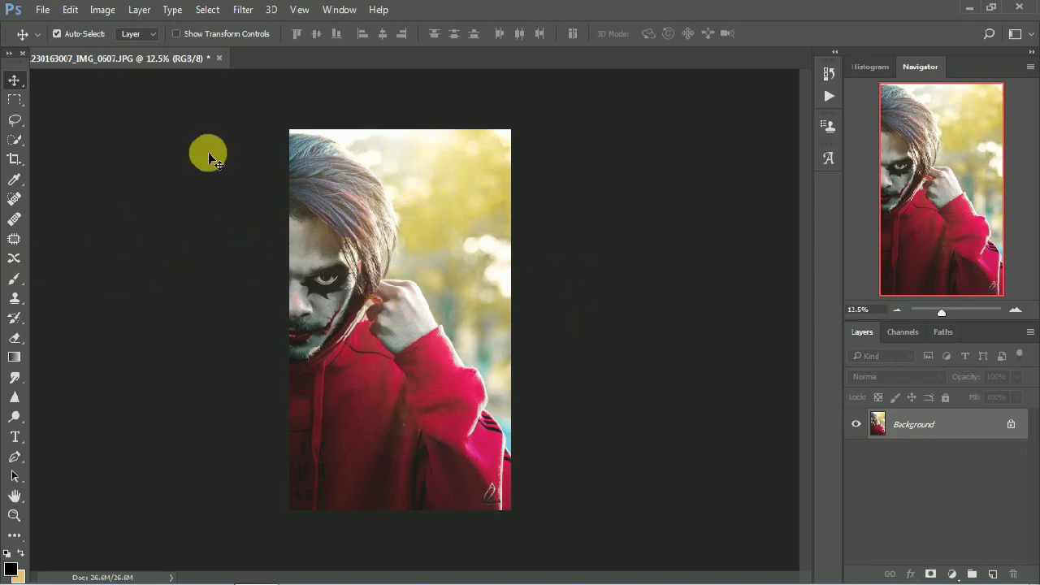
Save as a quality-12 JPEG in D:\New Edit under an appended file name.
left_click(42, 9)
left_click(77, 177)
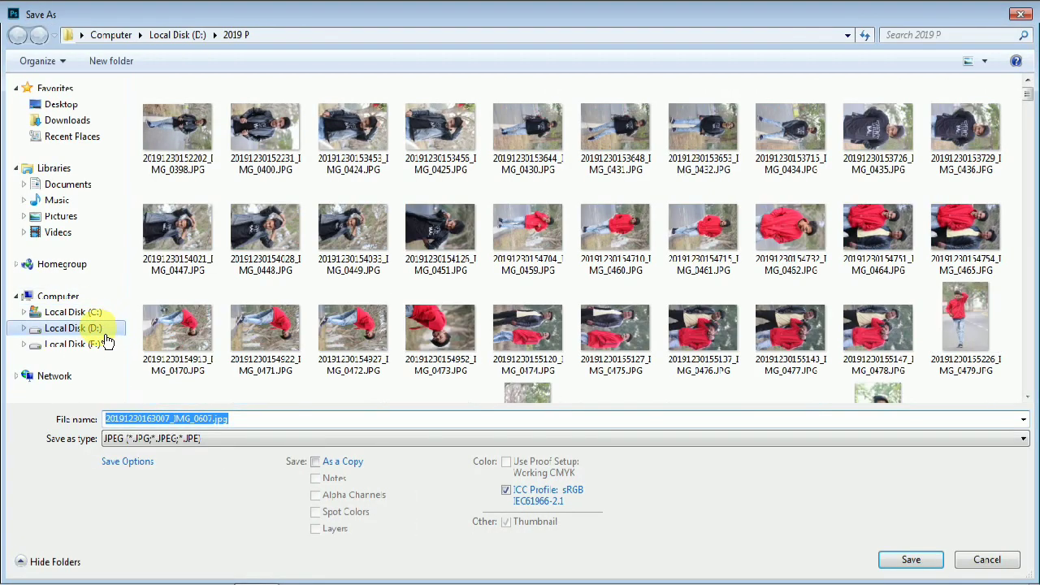
left_click(104, 329)
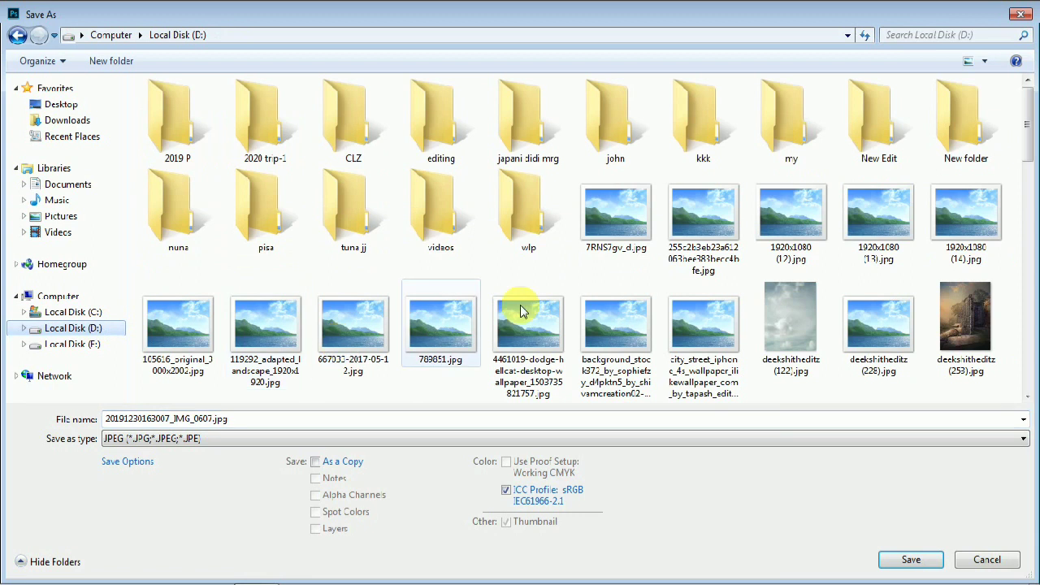
double_click(859, 140)
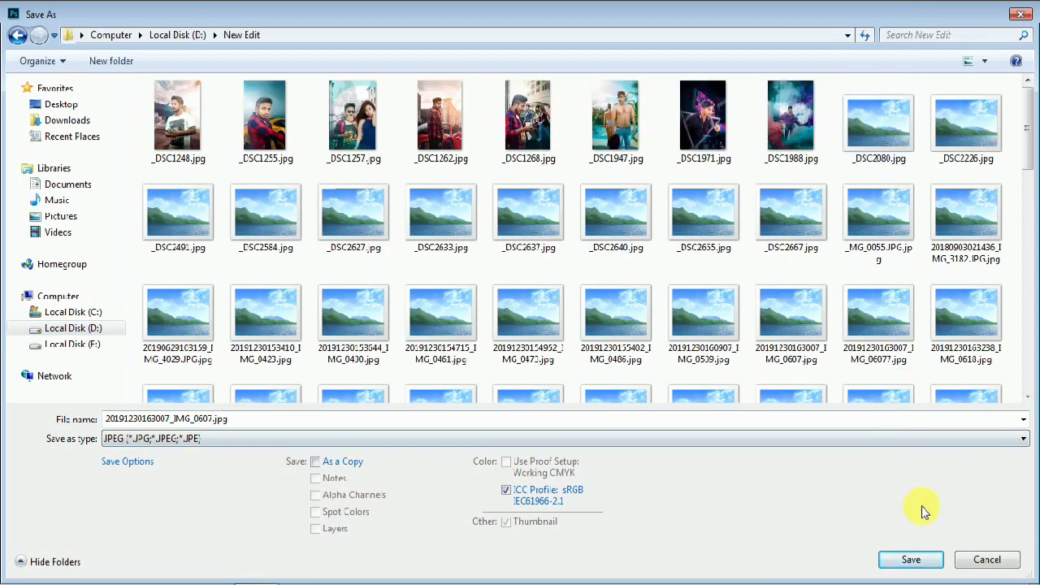
left_click(922, 558)
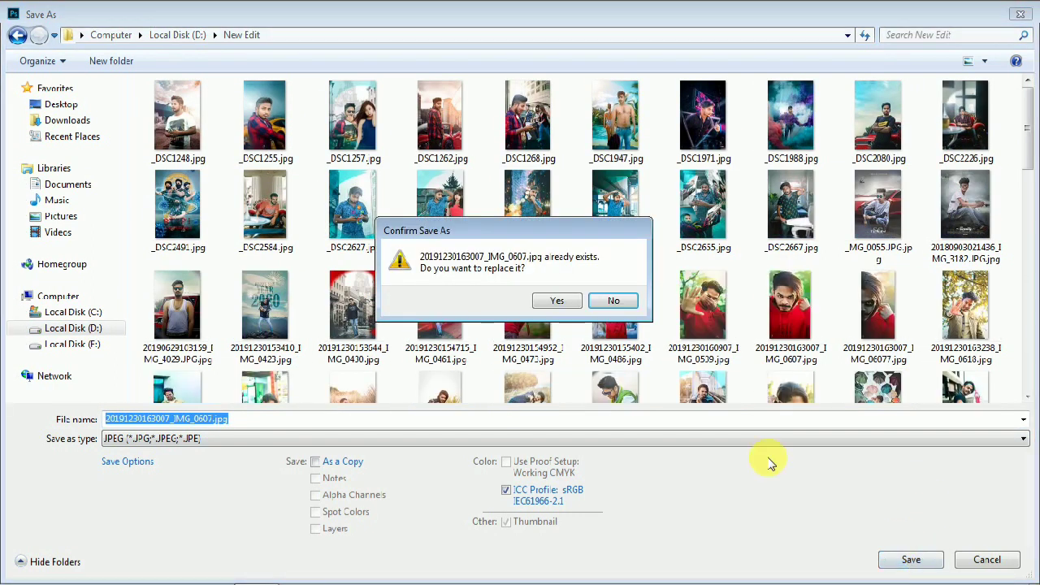
left_click(614, 301)
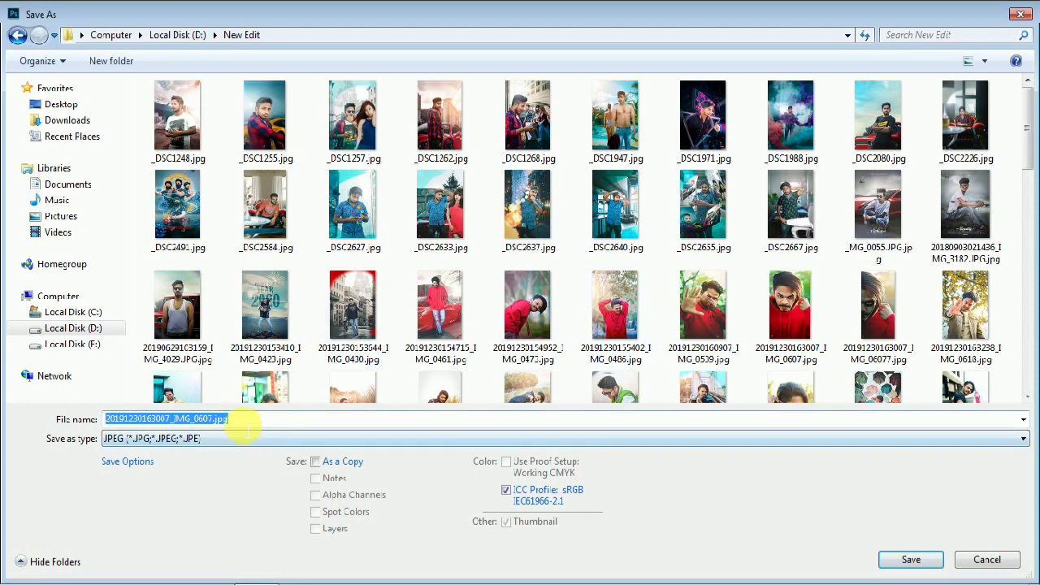
left_click(243, 423)
left_click(911, 559)
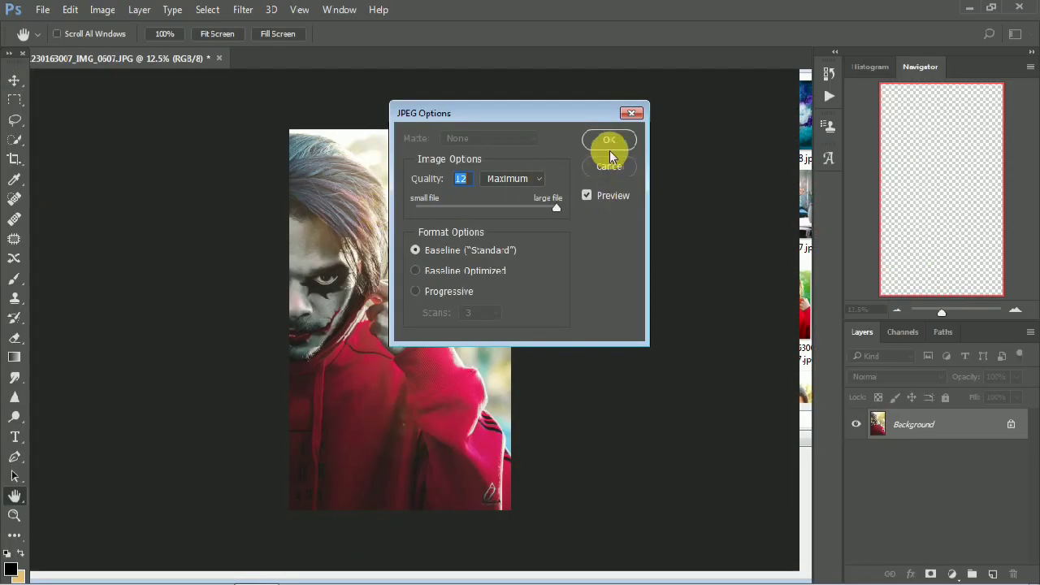
left_click(609, 140)
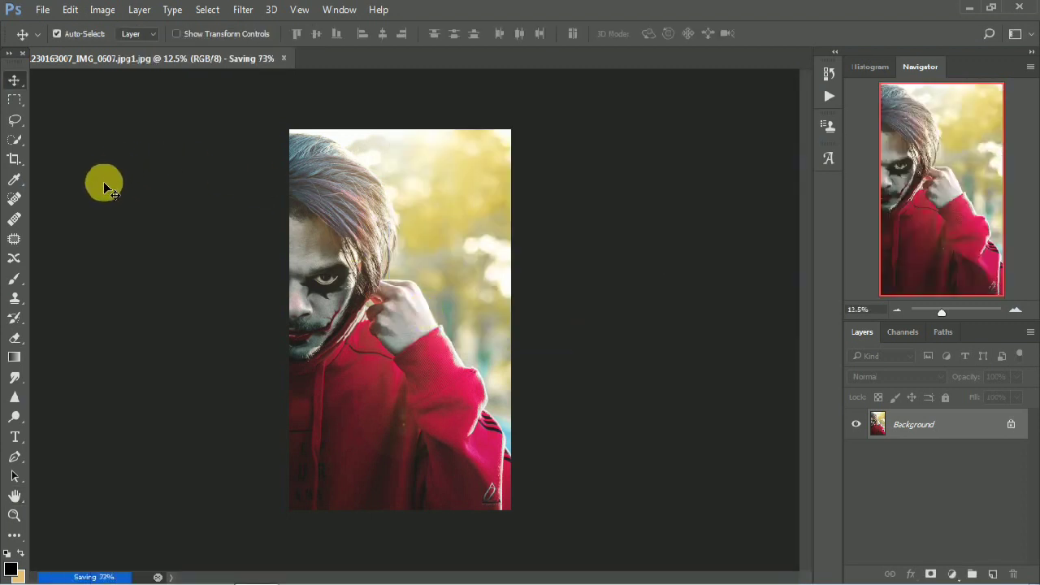